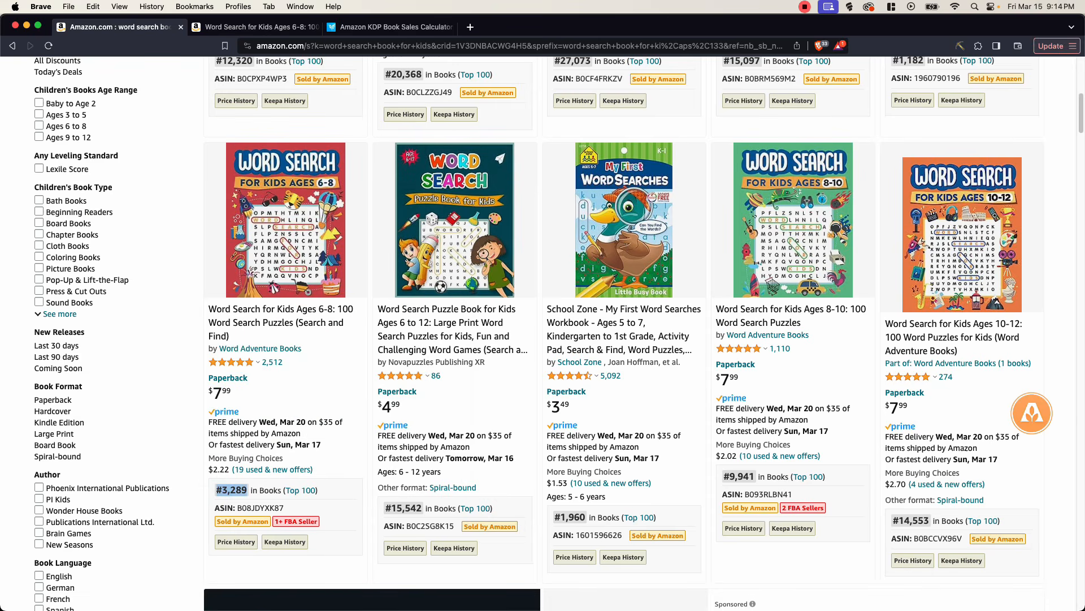
- Switch to the BookBird sales calculator and check the estimated monthly sales for best seller's rank 3289
click(248, 489)
click(391, 27)
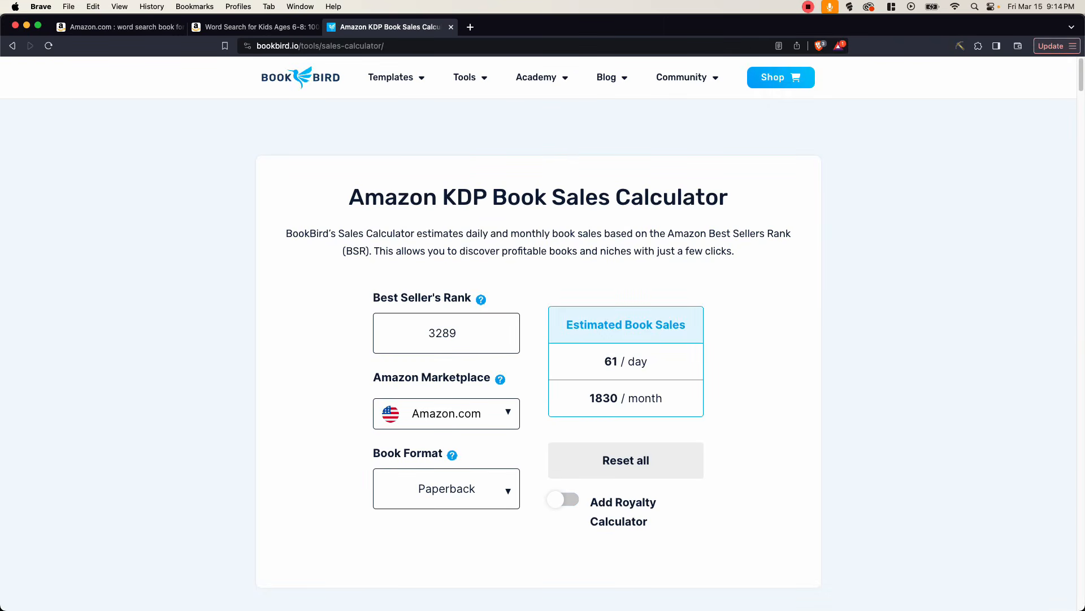
click(385, 346)
double_click(424, 332)
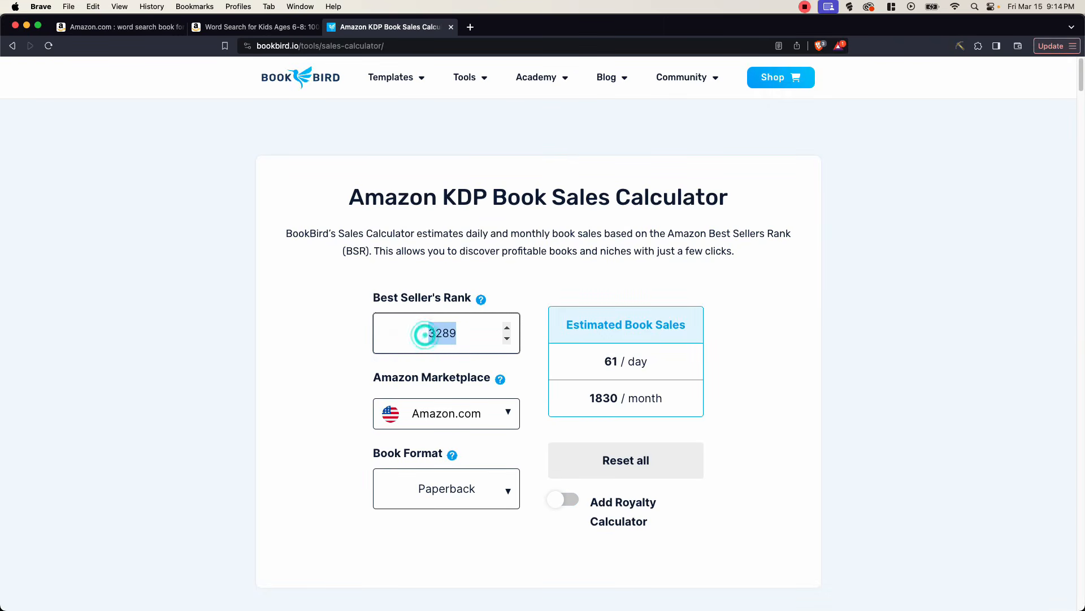
click(462, 332)
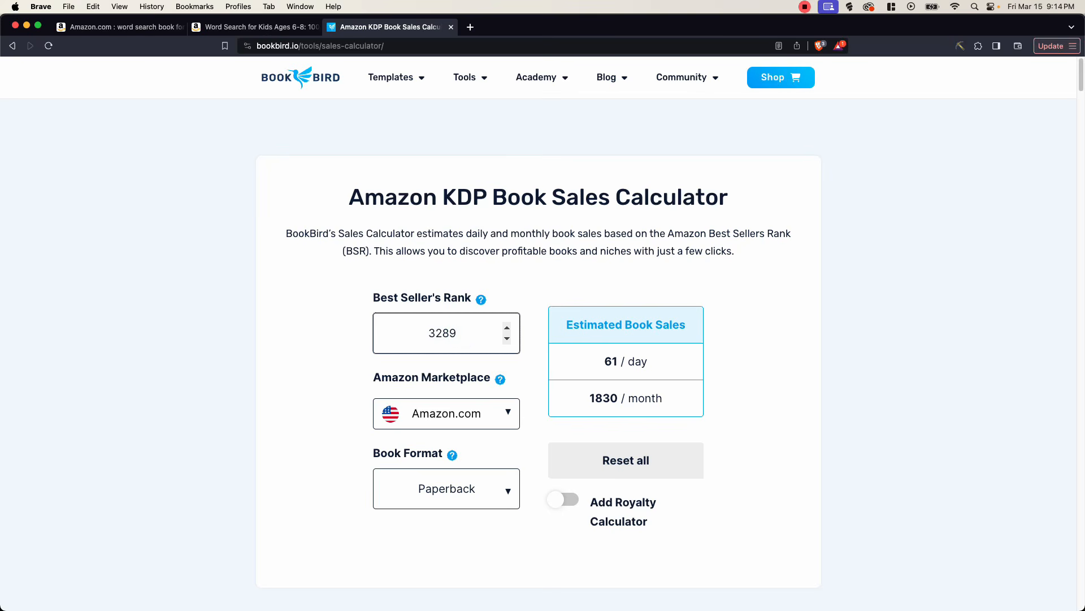
drag(588, 398, 602, 398)
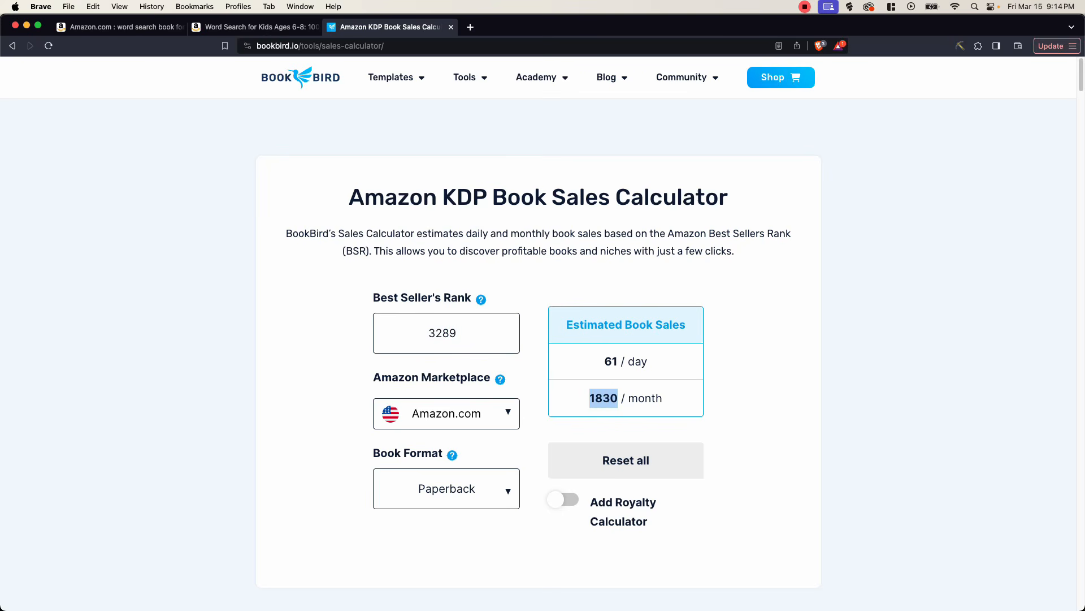
click(662, 403)
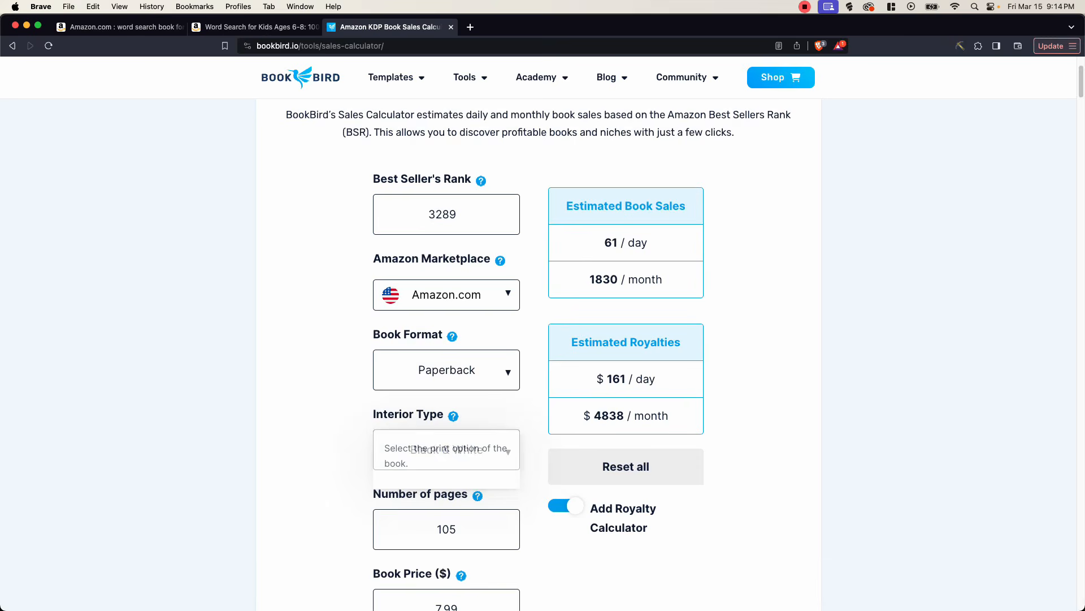
- Examine the estimated monthly royalties for the 105-page black and white paperback priced at 7.99
scroll(543, 339, down, 2)
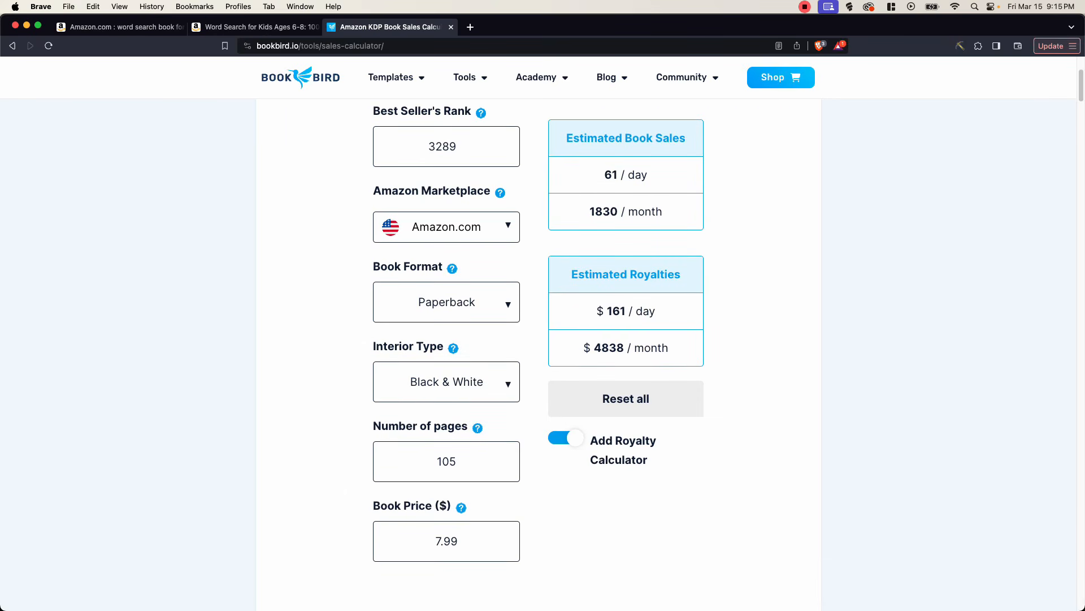
double_click(593, 348)
click(594, 348)
- Return to the Amazon page of Word Search for Kids Ages 6-8 and examine the puzzle pages in its sample
key(ctrl+shift+Tab)
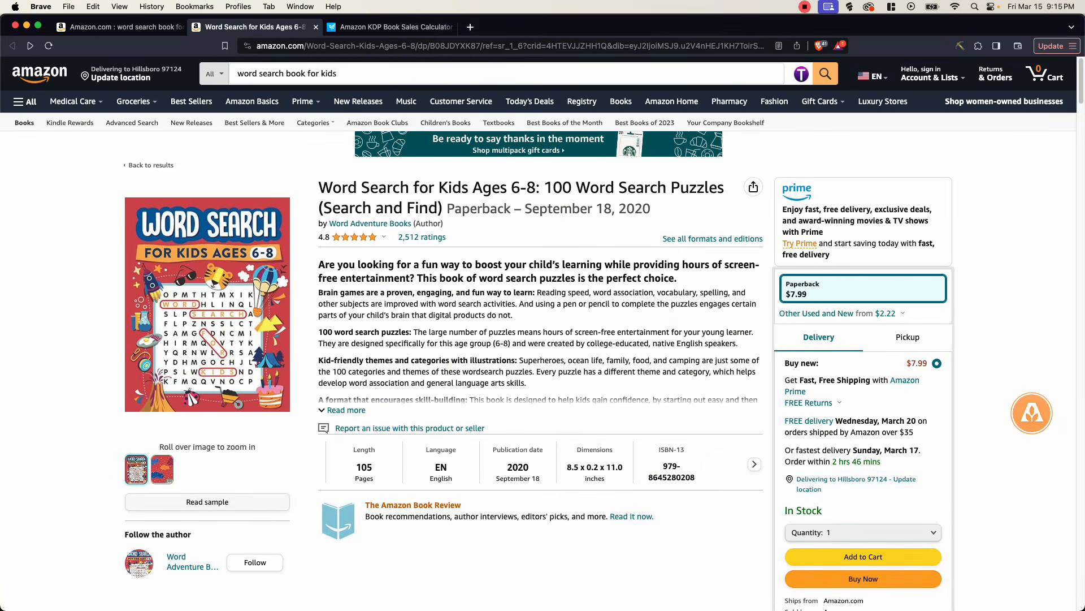
click(230, 500)
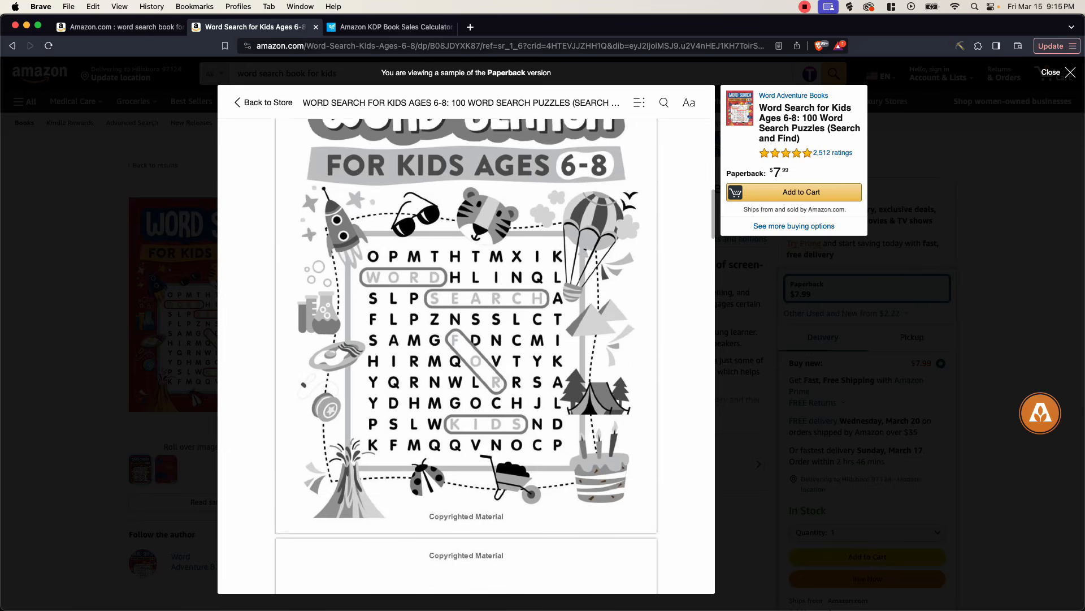
scroll(467, 356, down, 15)
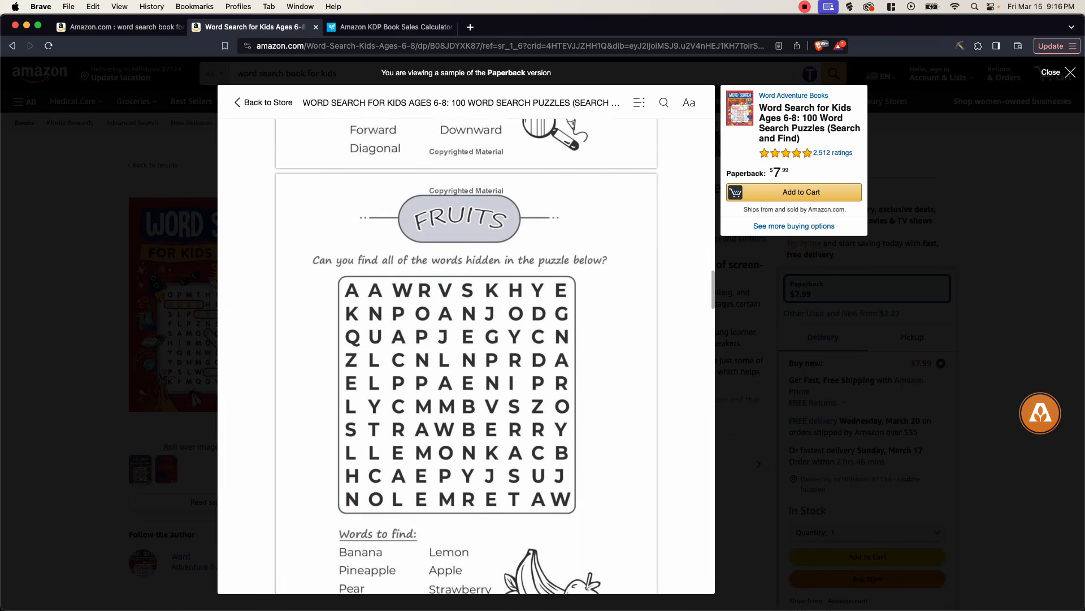
scroll(466, 356, down, 15)
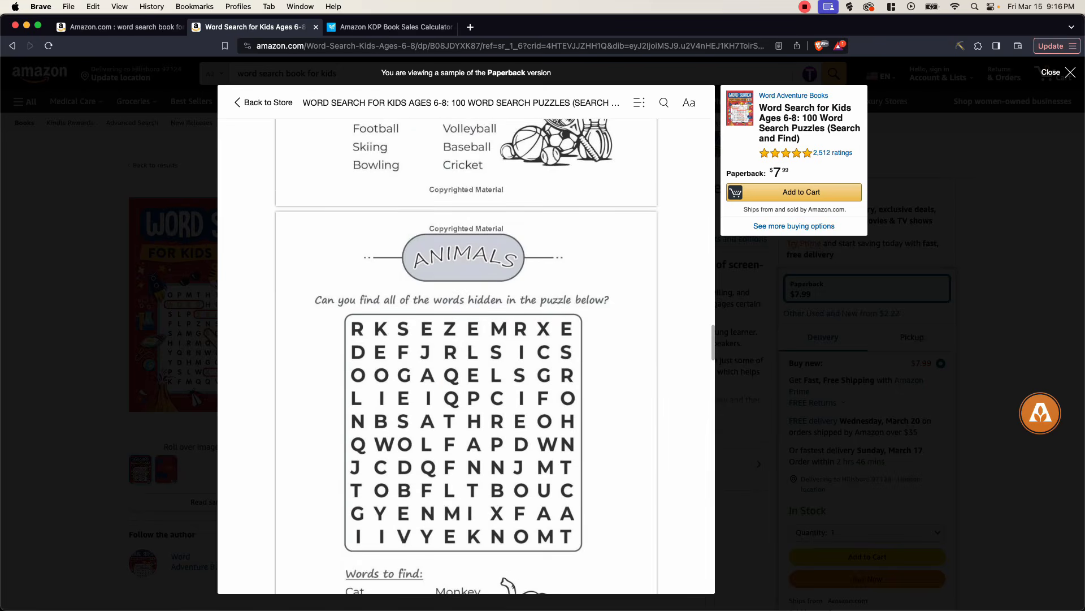
scroll(466, 356, up, 5)
scroll(467, 356, down, 12)
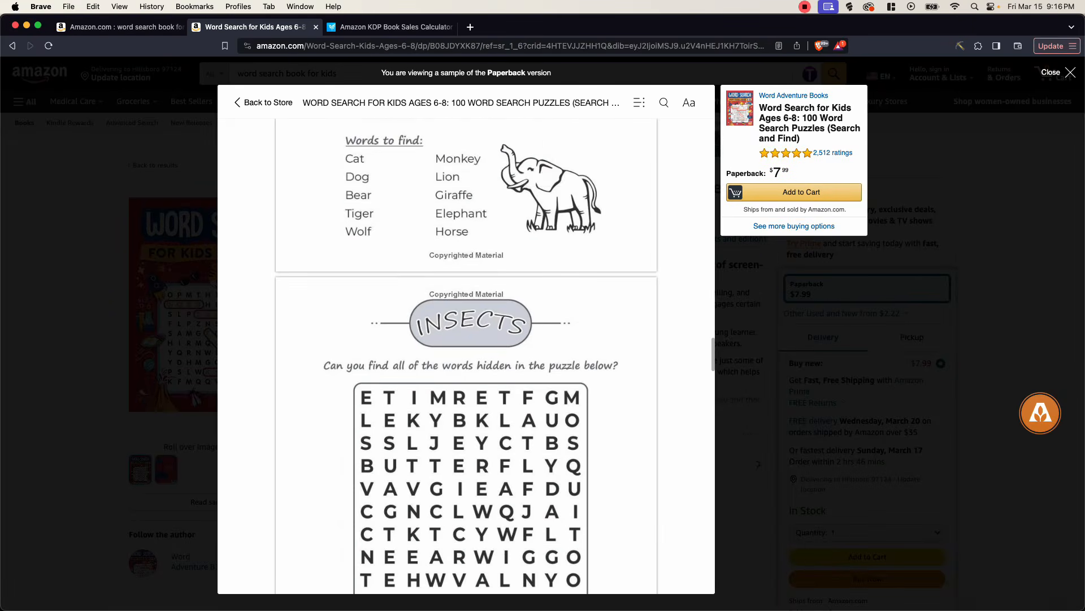
scroll(466, 356, down, 15)
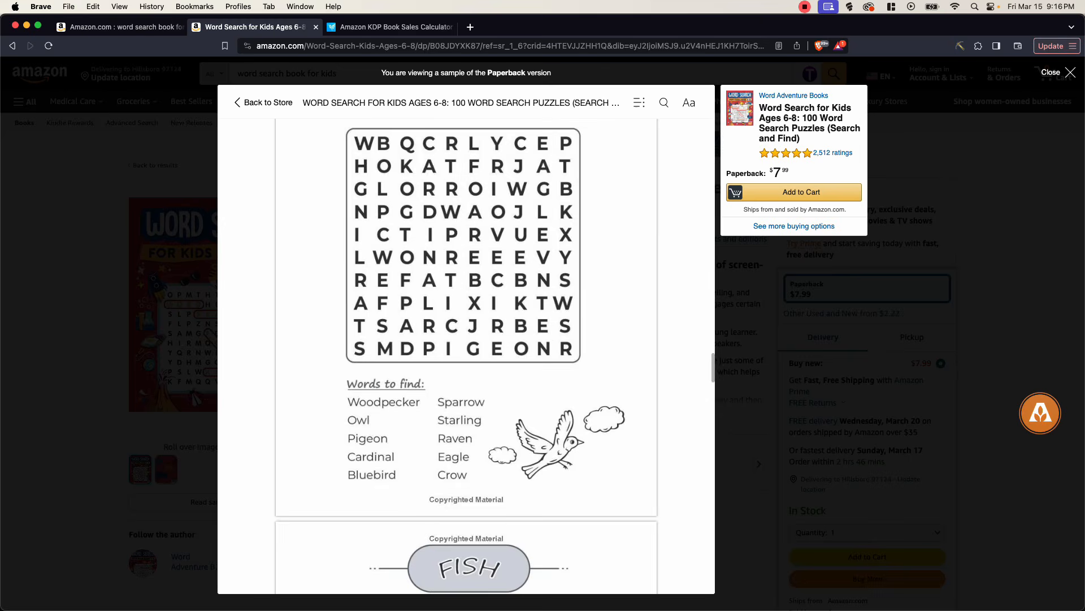
scroll(467, 357, down, 8)
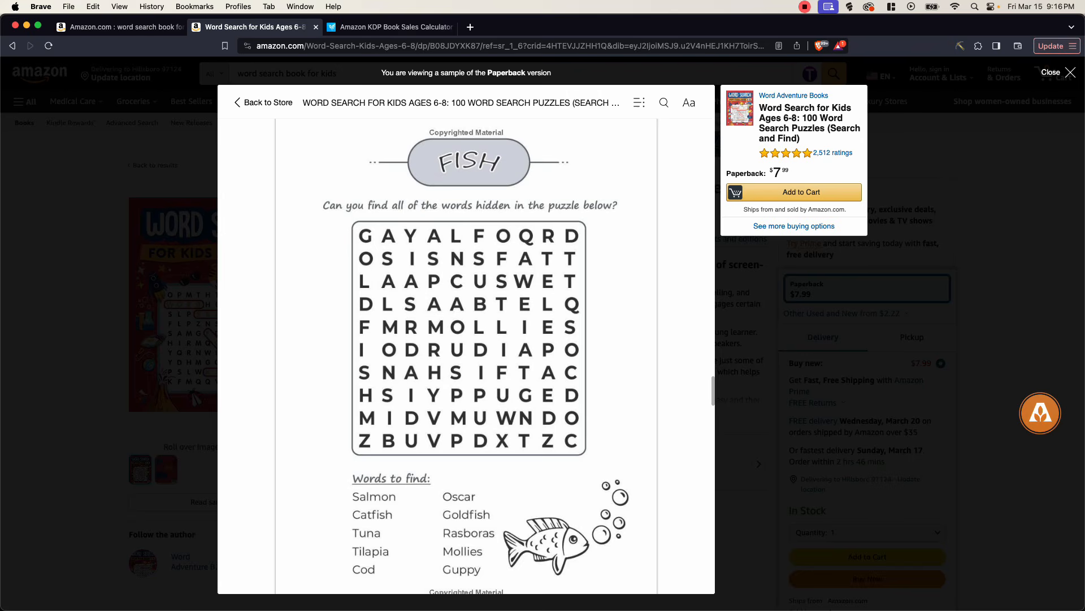
- Go back to the BookBird calculator and check the book's estimated monthly royalties again
click(396, 27)
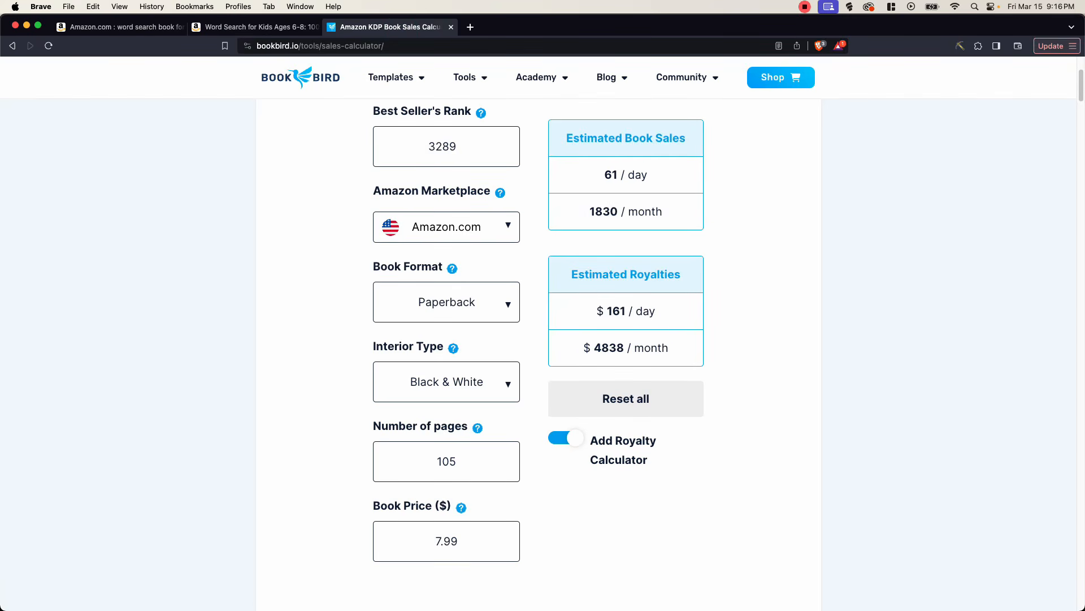
drag(617, 348, 593, 349)
double_click(596, 349)
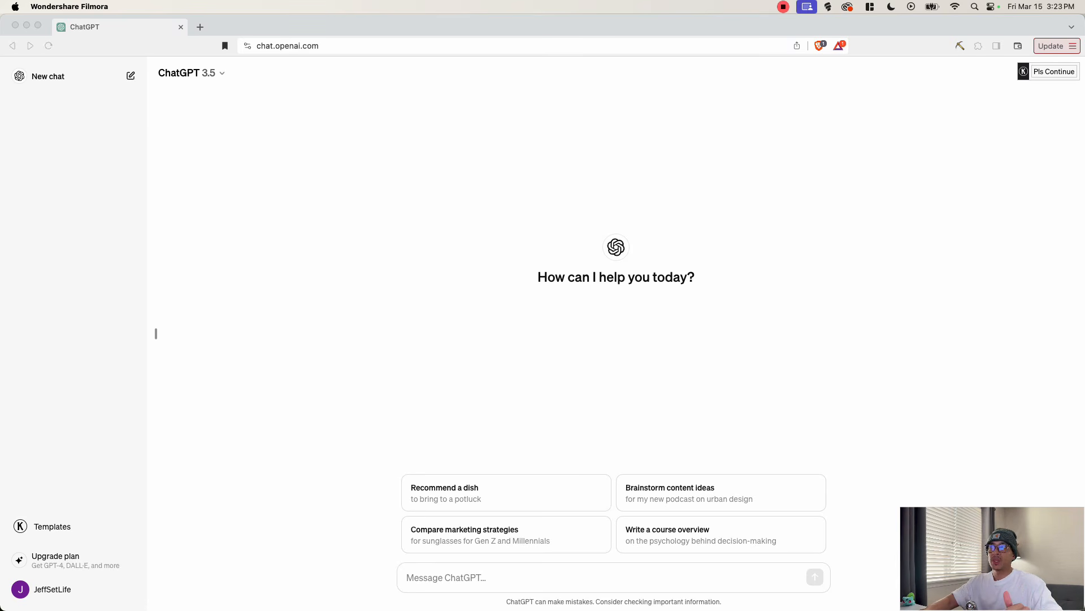
- Send ChatGPT the prompt "generate me a list of 20 words for a word search puzzle on farm animals"
click(468, 576)
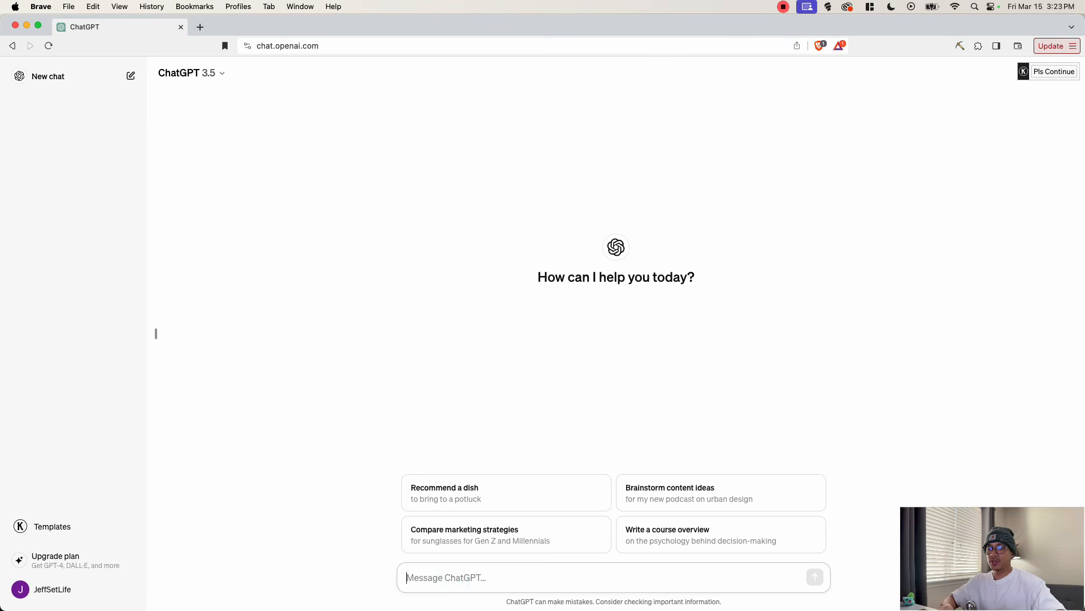
text(generate me )
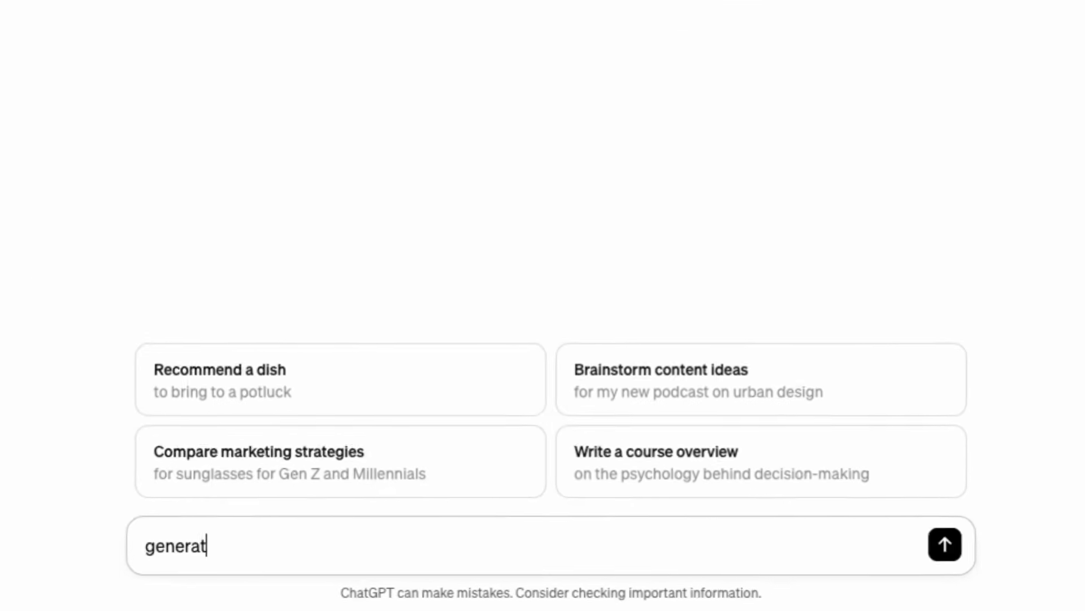
text(a list of)
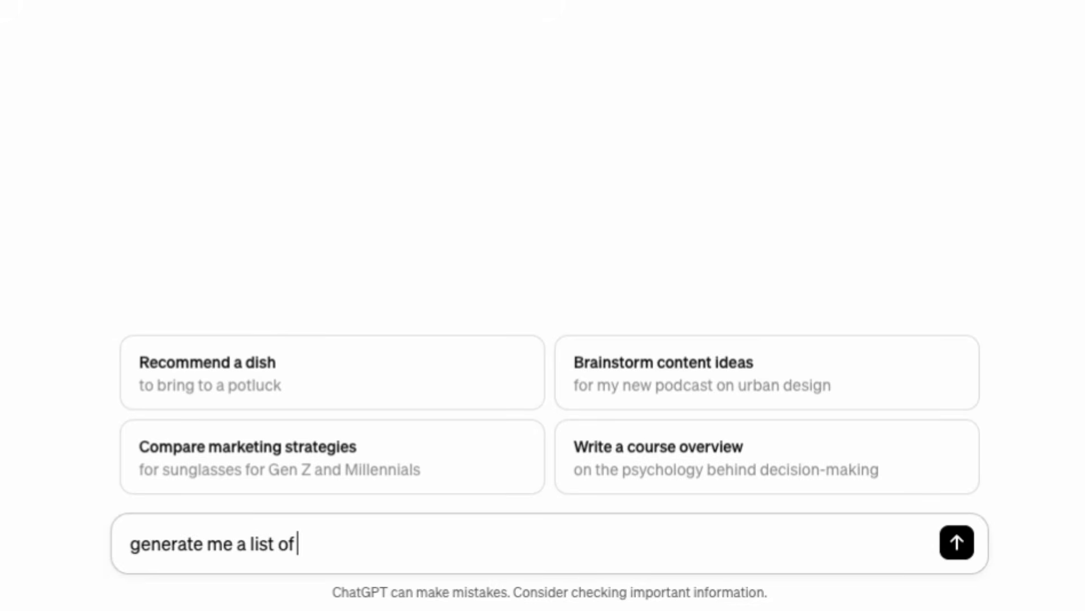
text( 20 words)
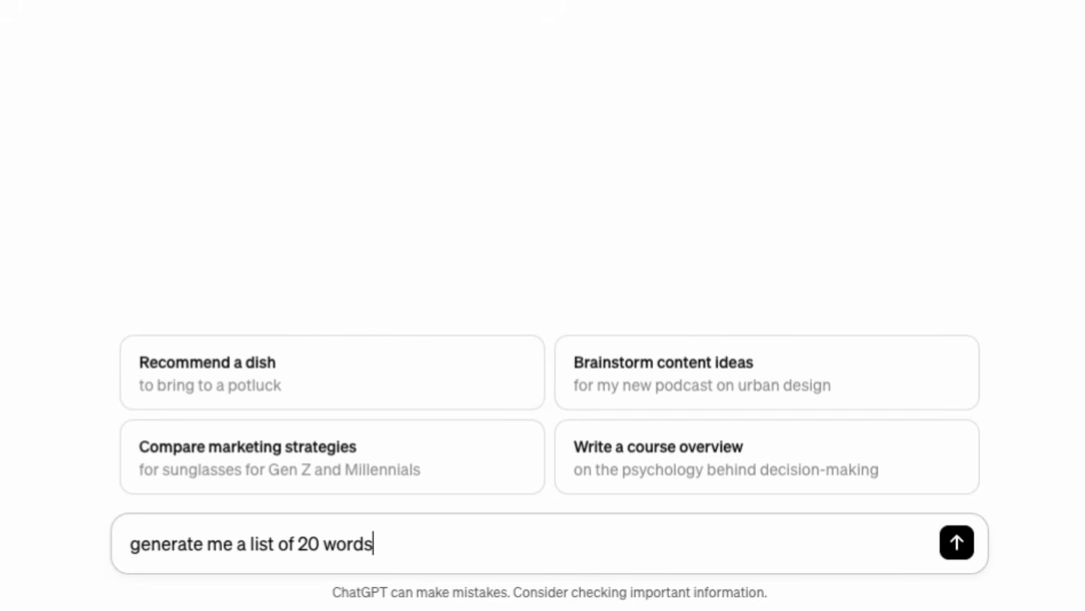
text( for a w)
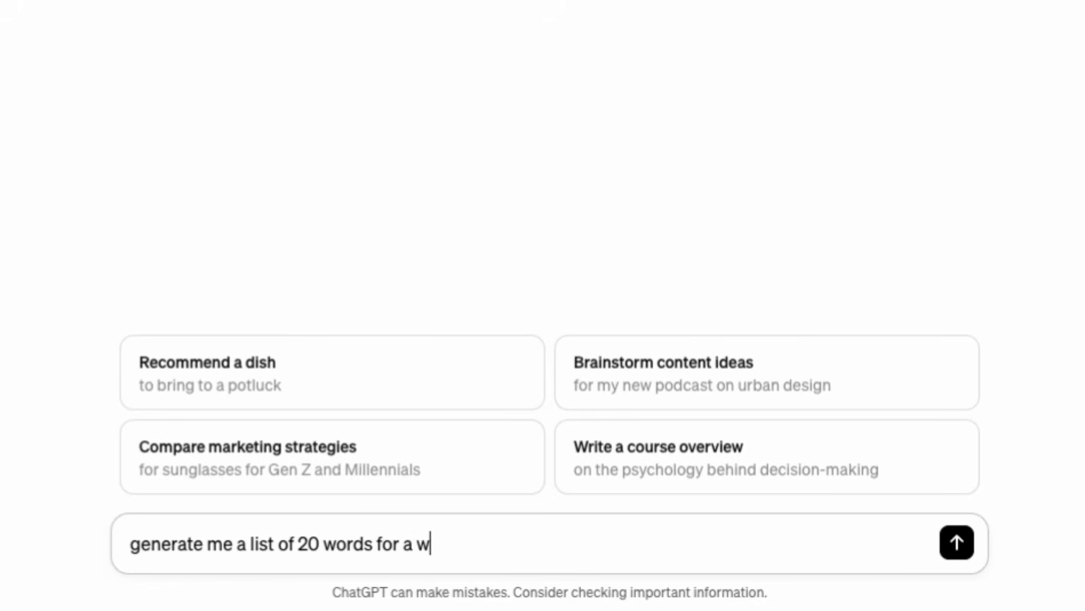
text(ord sear)
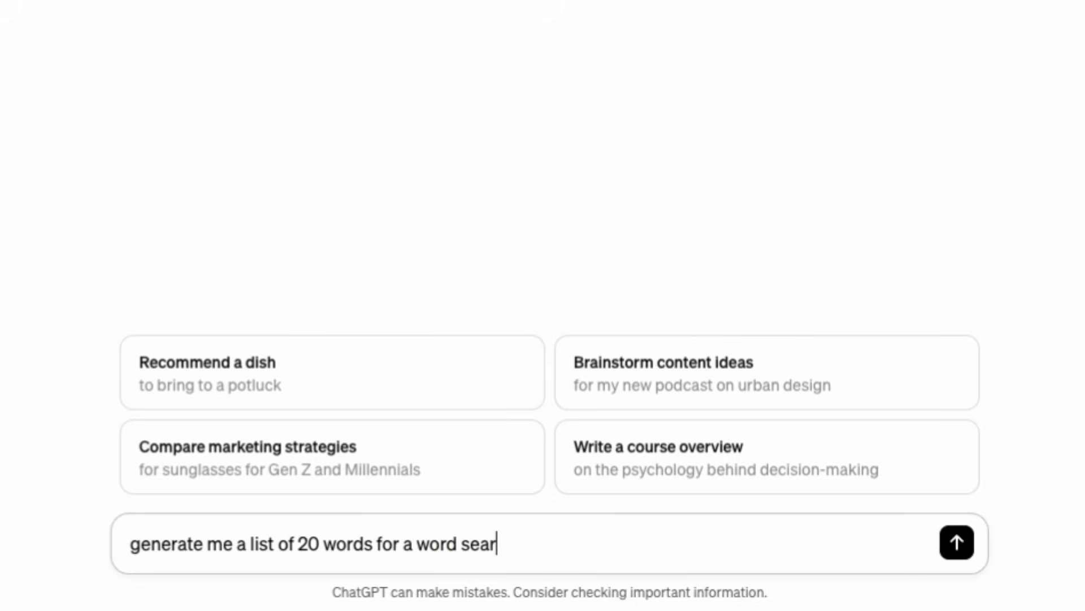
text(ch puzzle )
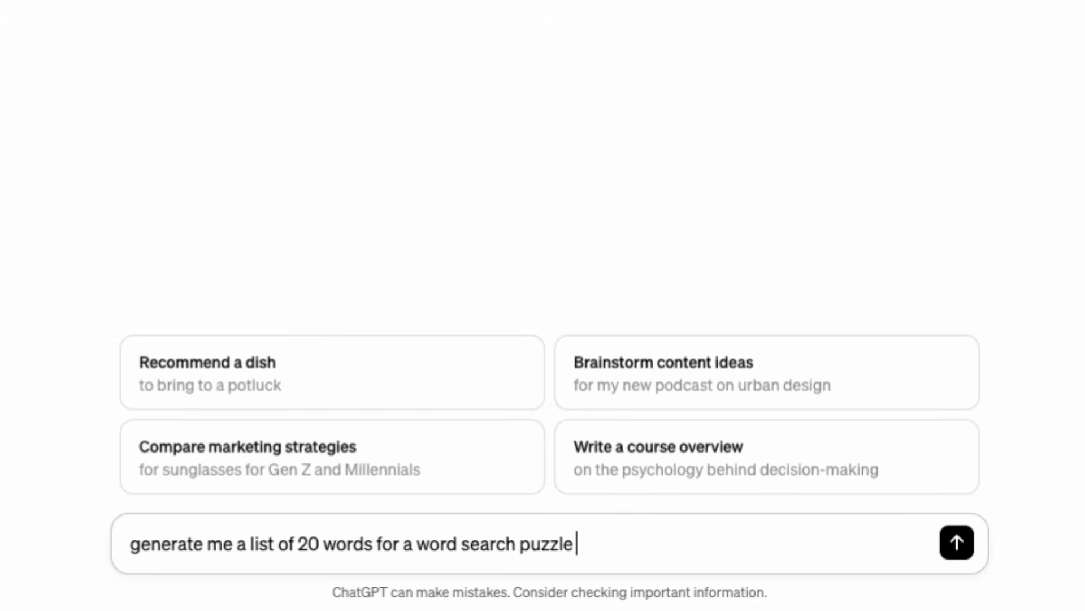
text(on farm anima)
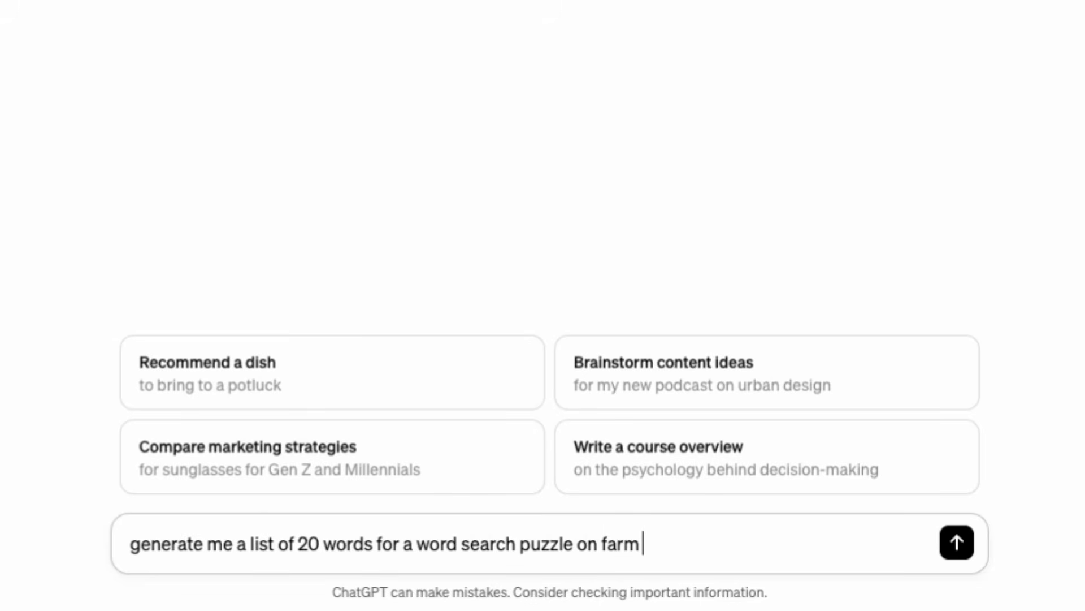
text(ls)
key(Return)
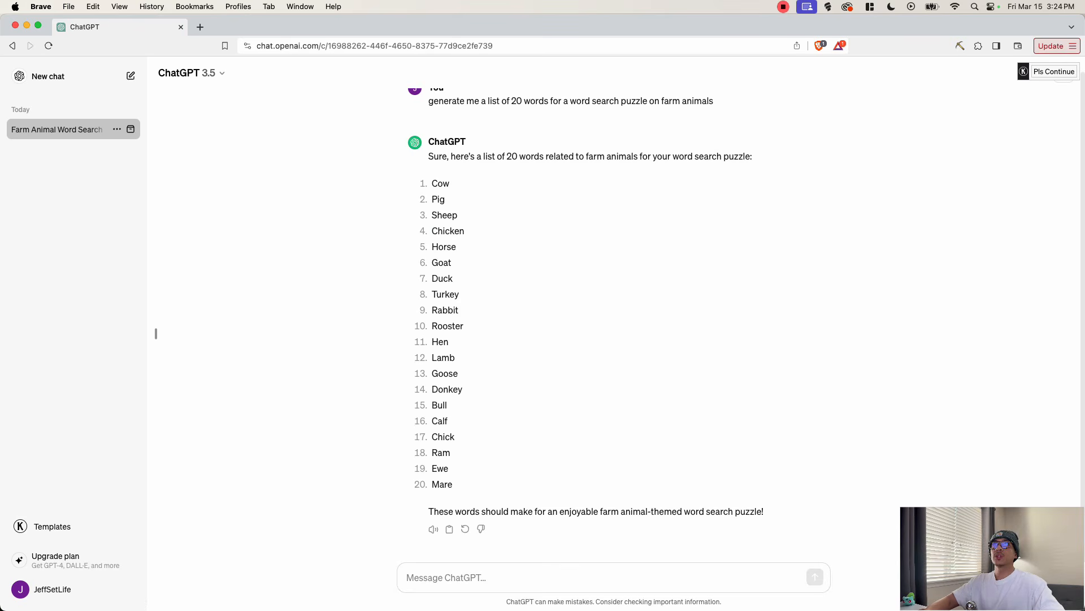
- Look over the generated farm animal words and request additional words for the puzzle
drag(430, 182, 453, 486)
click(547, 477)
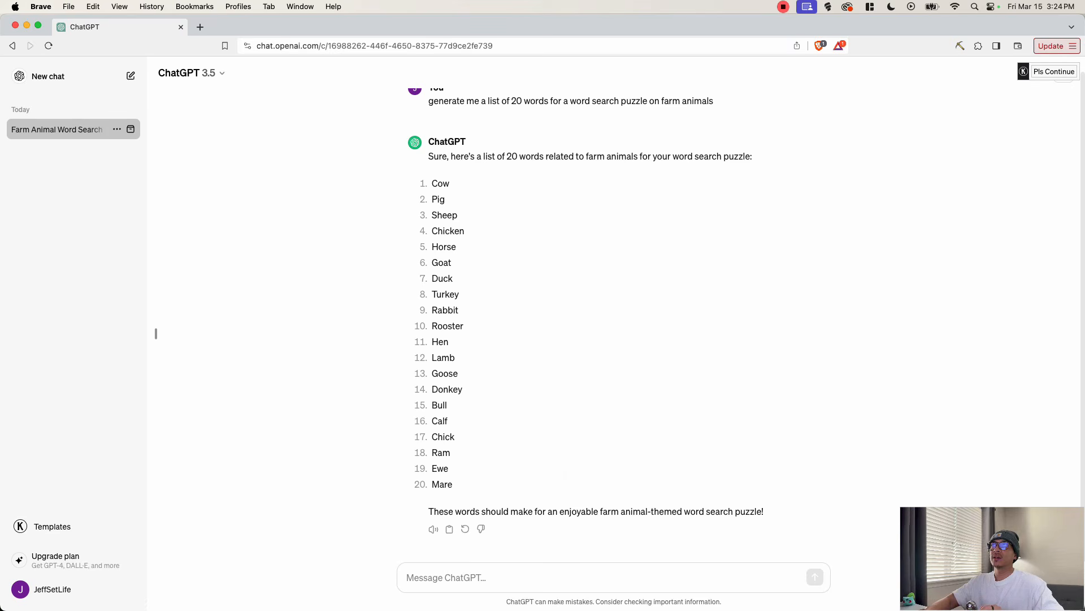
click(544, 585)
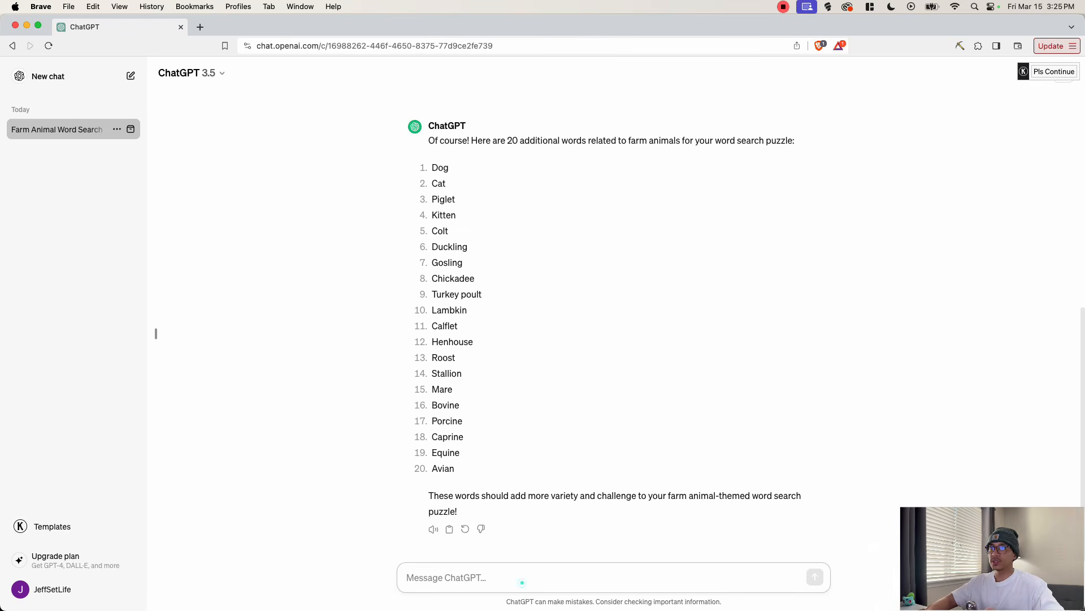
- Send the prompt "change the theme to solar system for kids" and look back over the generated lists
click(522, 582)
text(change the )
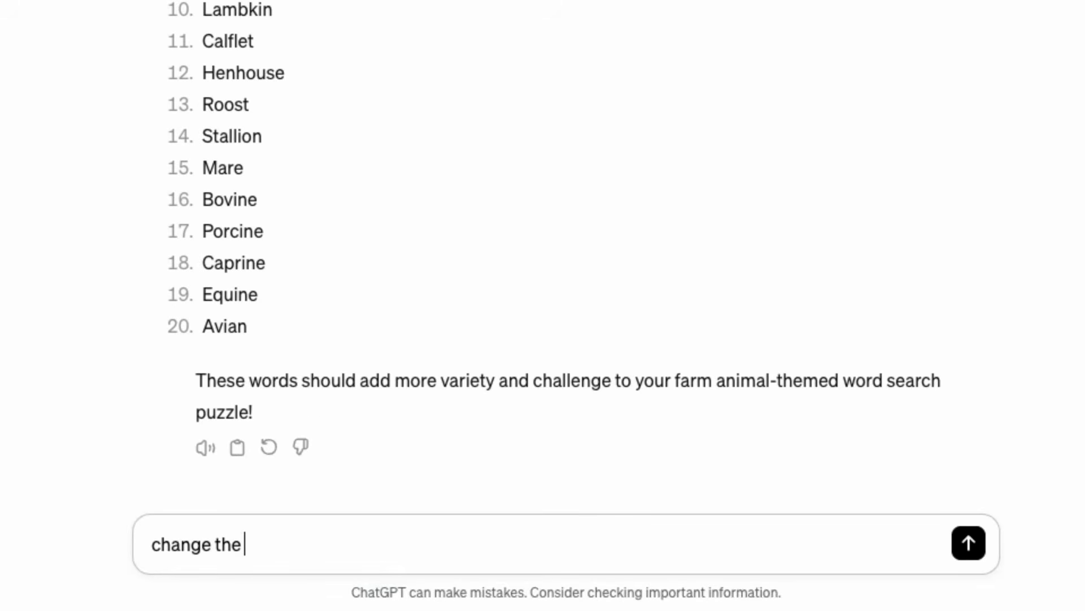
text(theme to s)
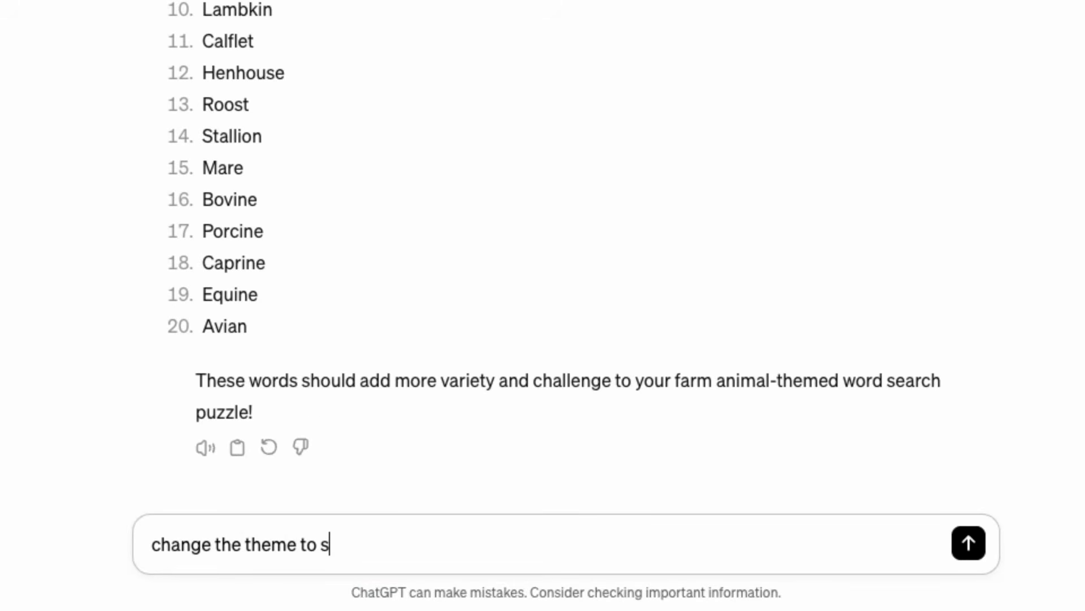
text(olar system for k)
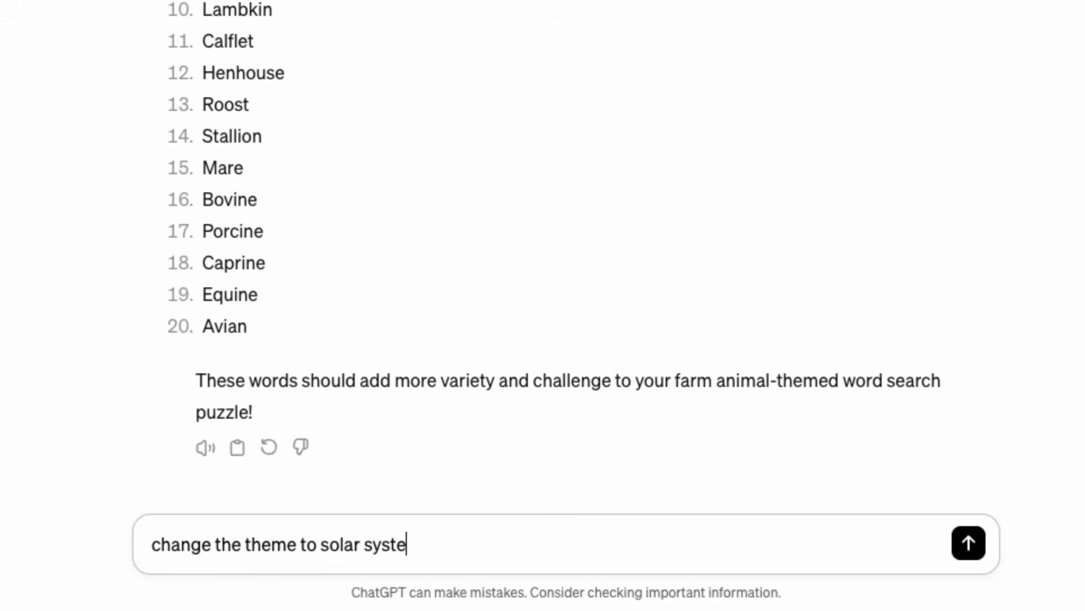
text(dis)
key(Return)
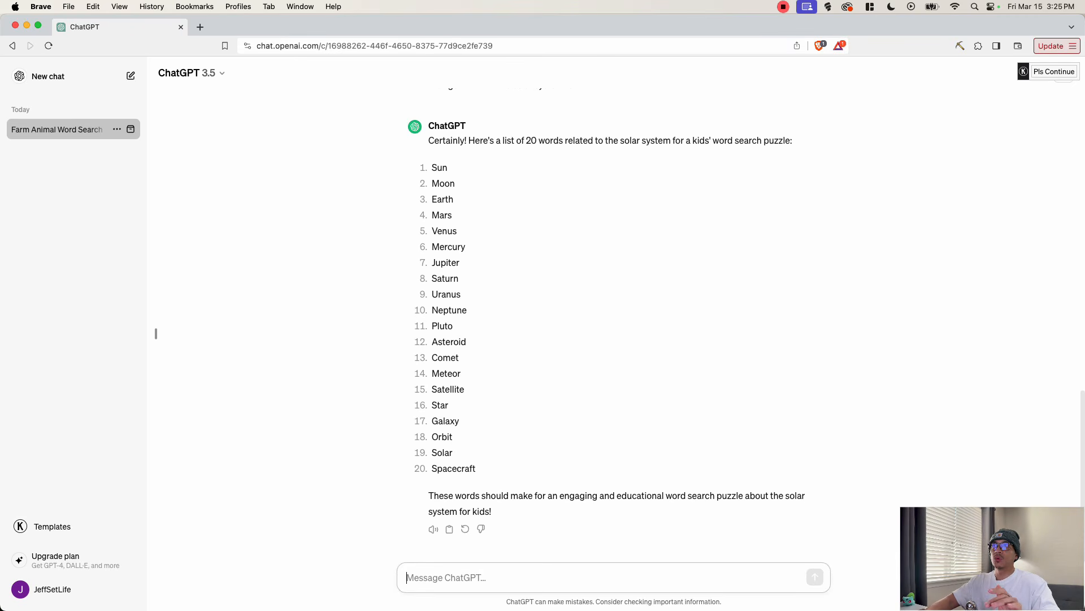
scroll(156, 333, up, 5)
scroll(156, 334, up, 4)
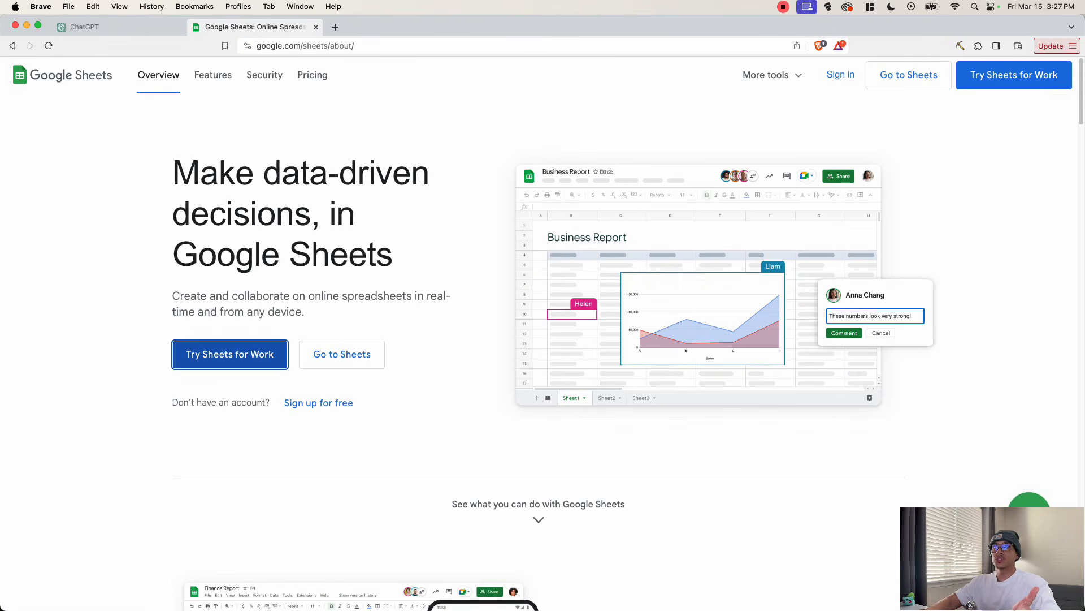
- Create a blank spreadsheet in Google Sheets and select cell A2
click(359, 363)
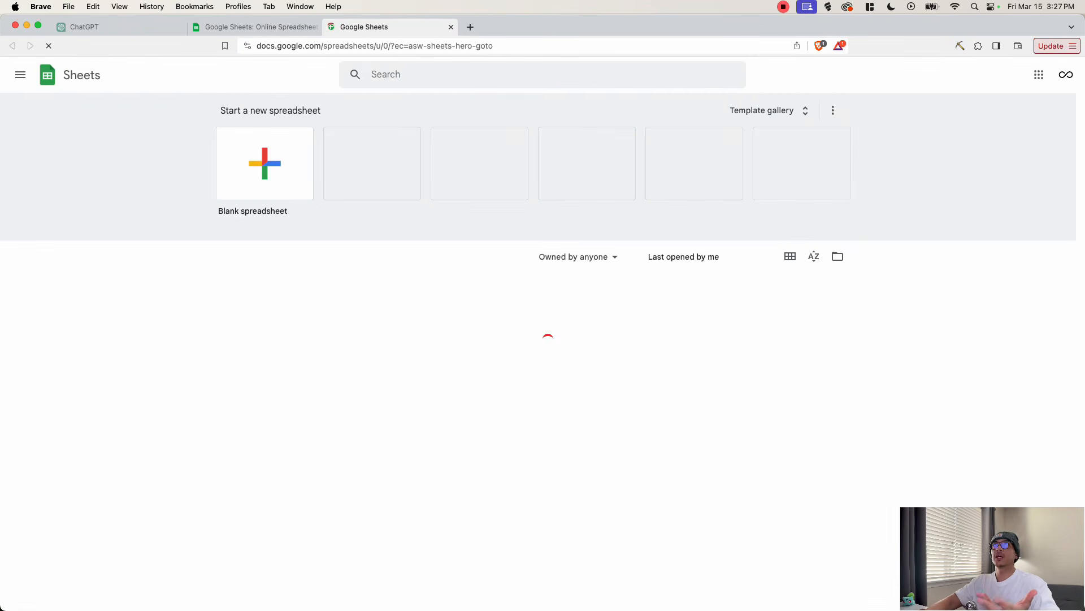
click(261, 181)
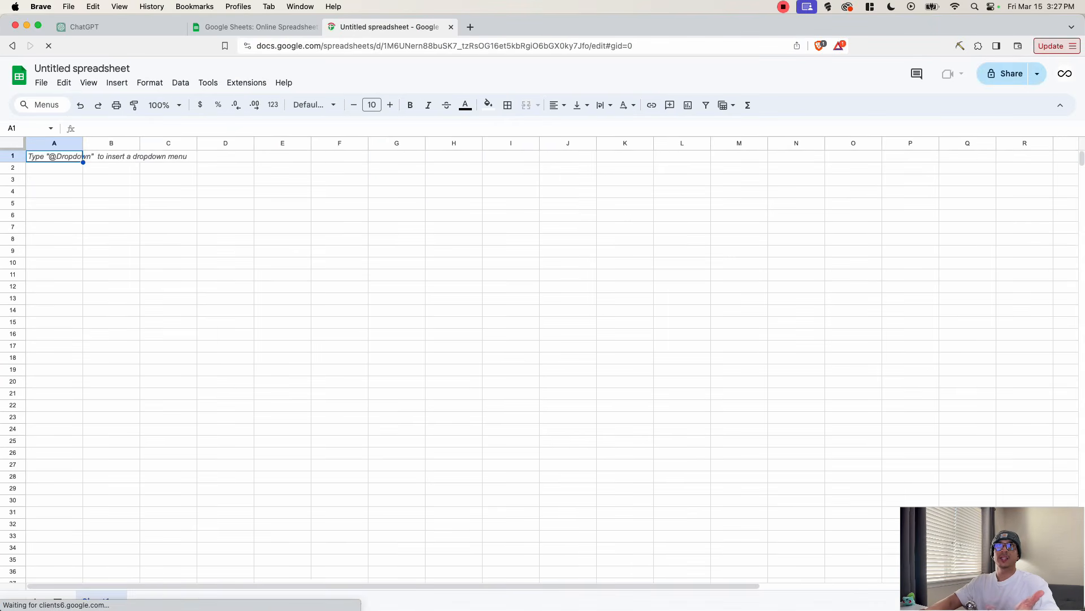
click(54, 167)
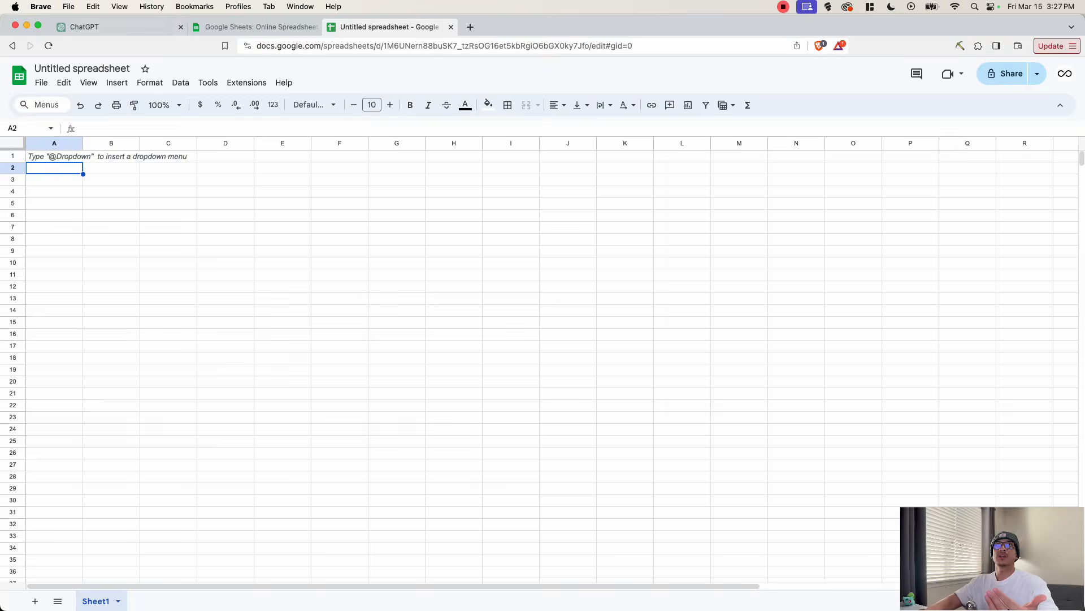
- Copy the second farm animal word list, Dog through Avian, from ChatGPT and paste it into column A starting at A1
click(109, 27)
drag(432, 161, 455, 464)
key(super+c)
click(393, 27)
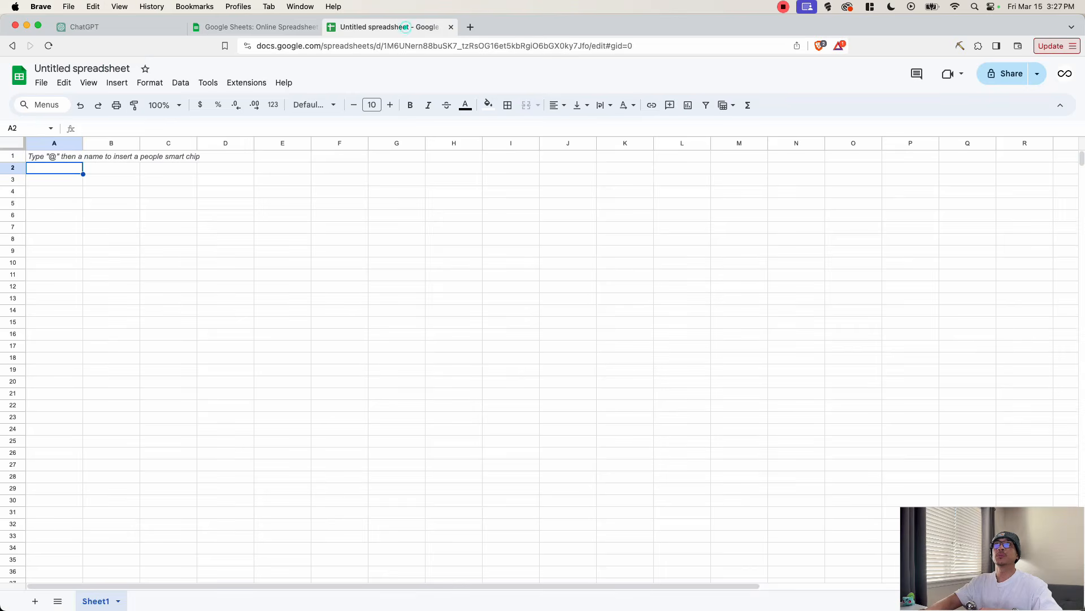
click(35, 156)
key(super+v)
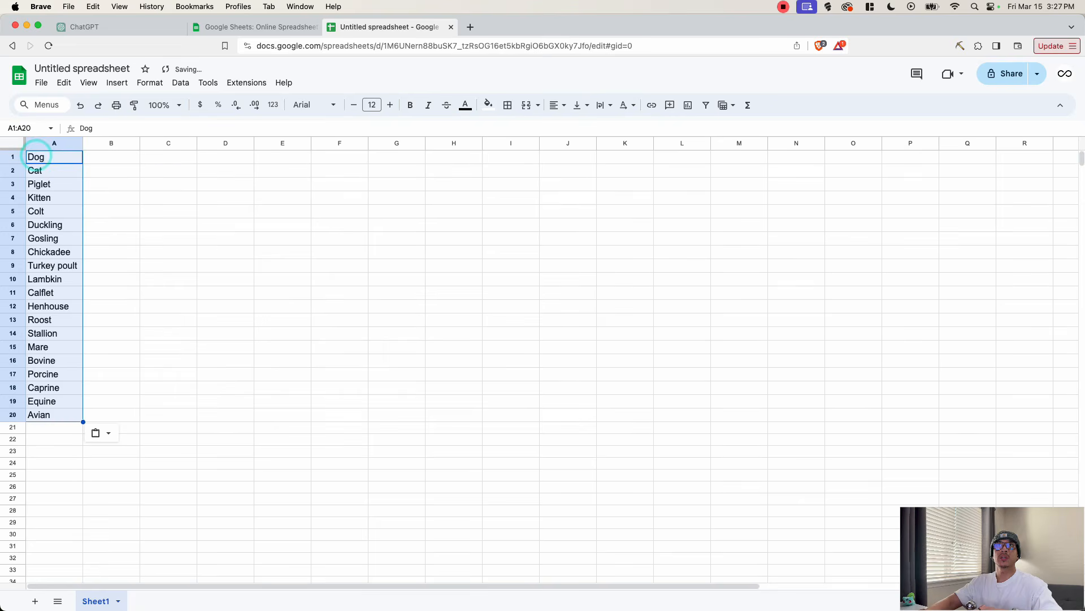
- Copy ChatGPT's first farm animal list, starting with Cow, and paste it into column A from row 23, below the existing words
click(110, 319)
click(49, 429)
click(82, 27)
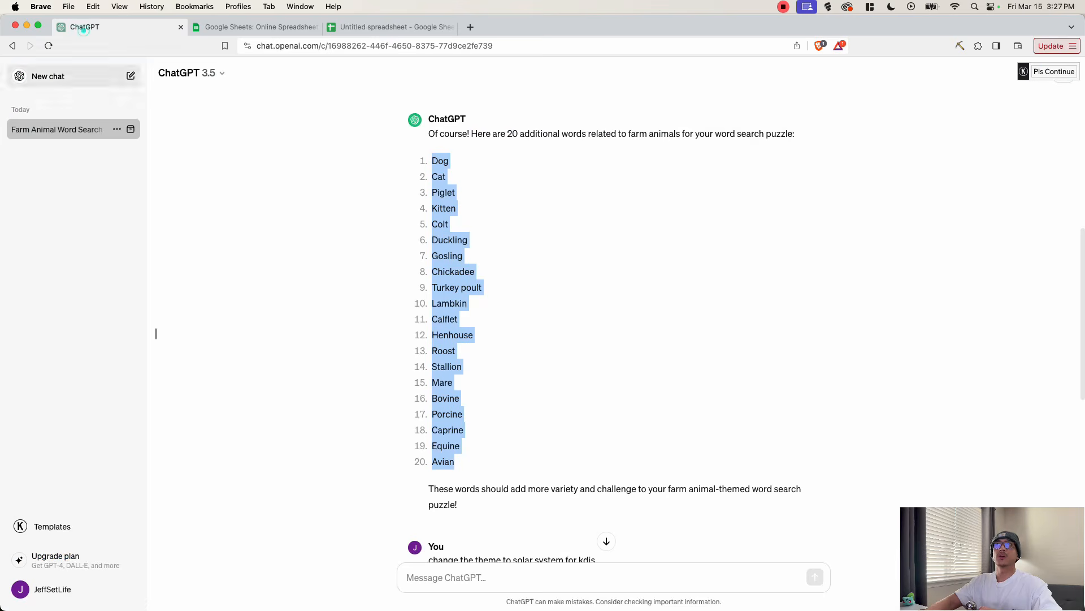
scroll(453, 239, up, 15)
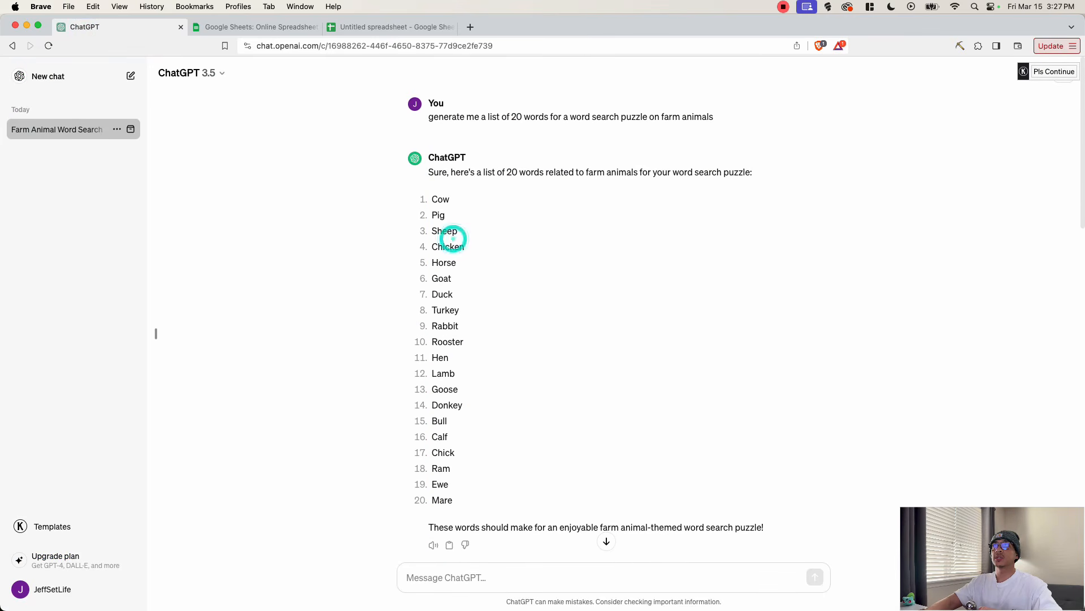
drag(431, 198, 450, 484)
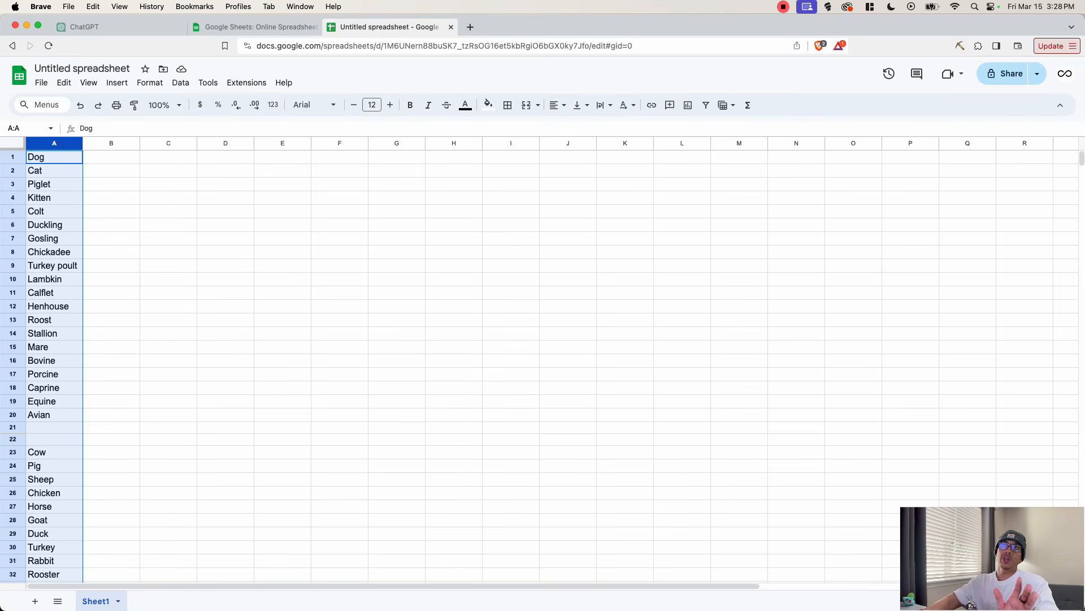
- Remove the duplicate entries from column A without treating the first row as a header, and review the cleaned list
scroll(551, 366, down, 2)
scroll(552, 366, up, 2)
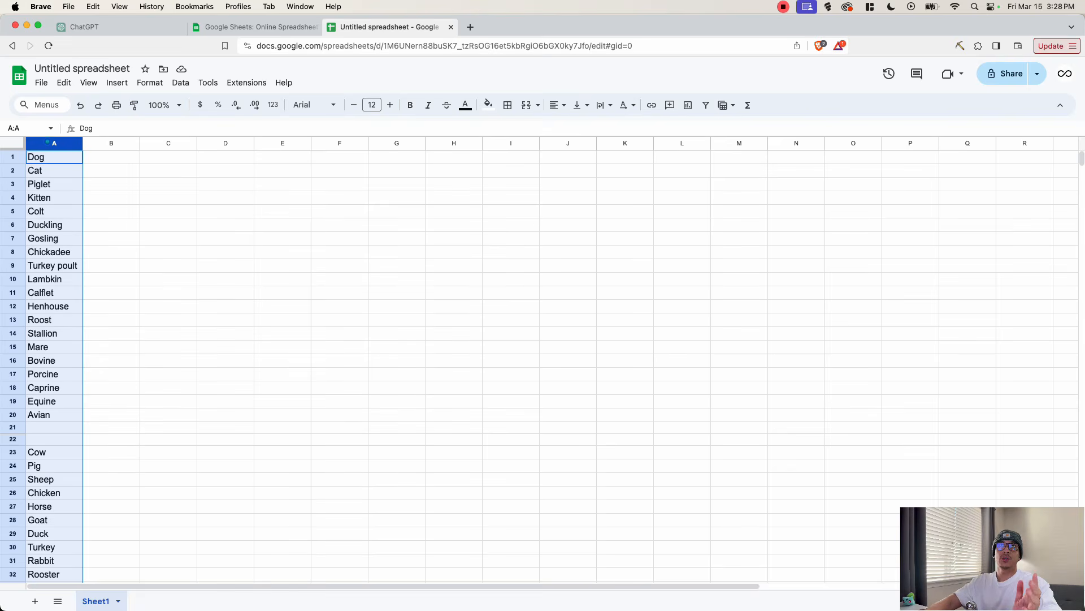
click(102, 143)
click(56, 143)
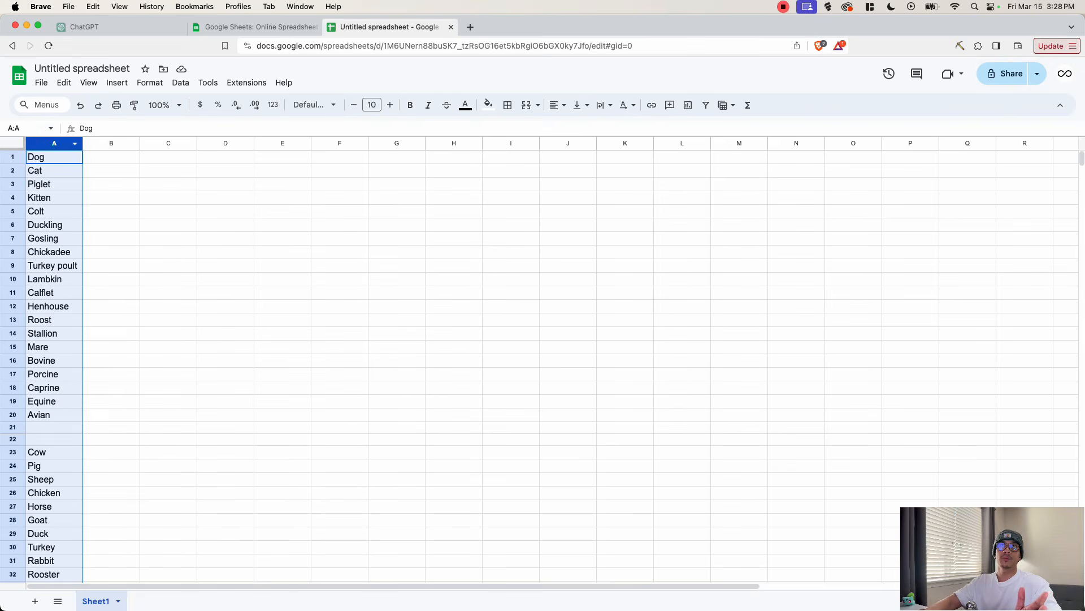
click(222, 143)
click(49, 141)
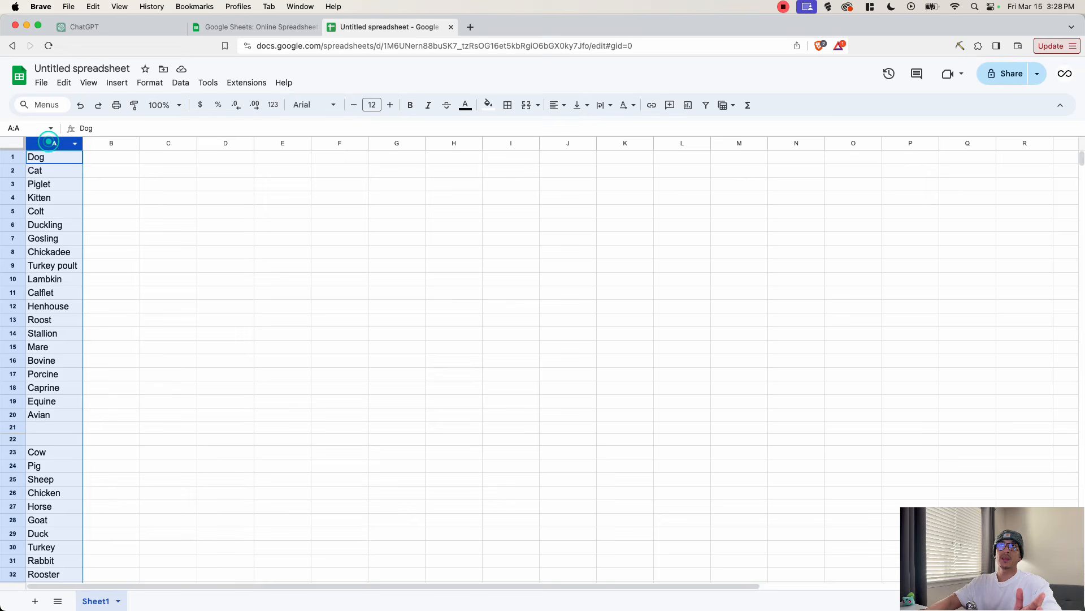
click(181, 83)
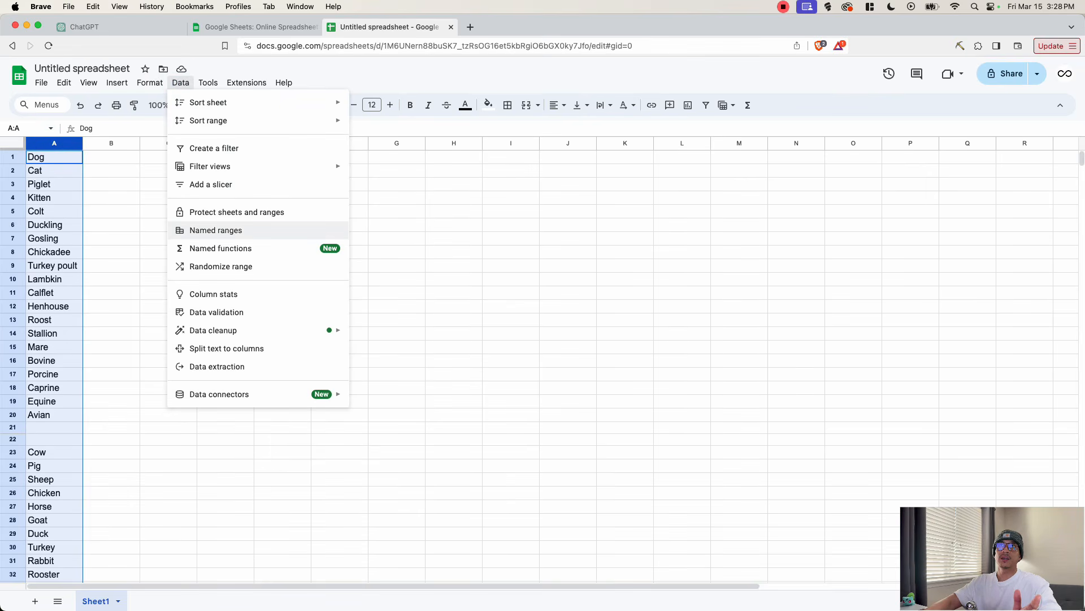
mouse_move(227, 330)
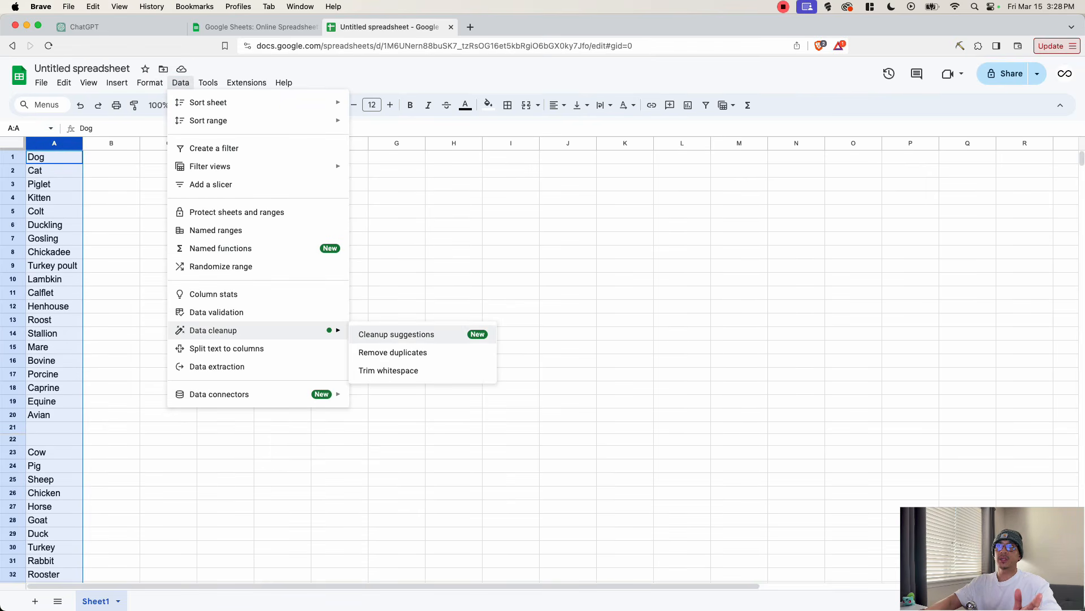
click(399, 351)
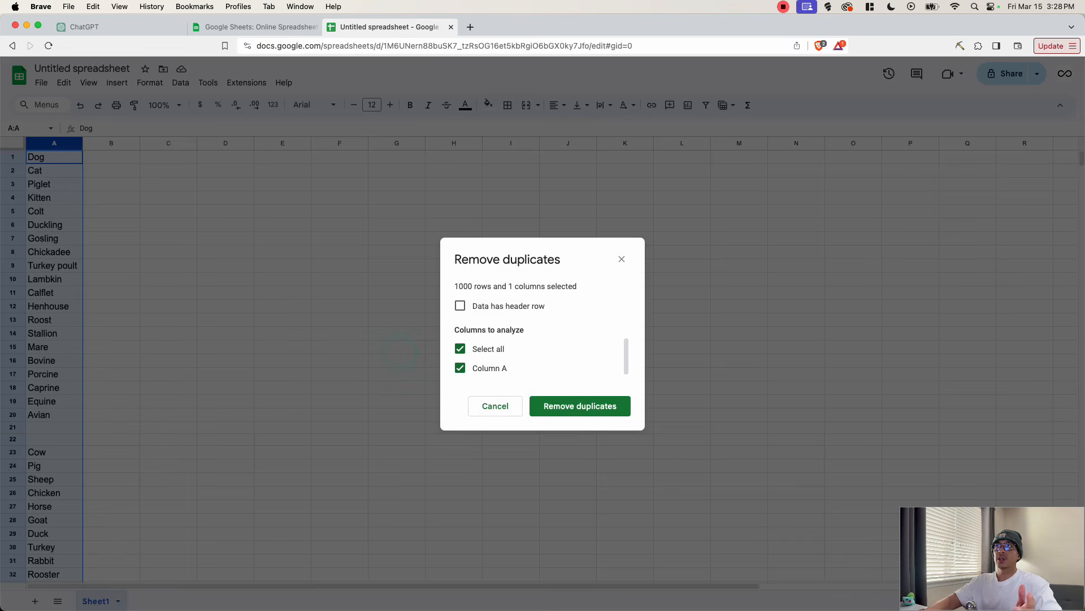
click(590, 406)
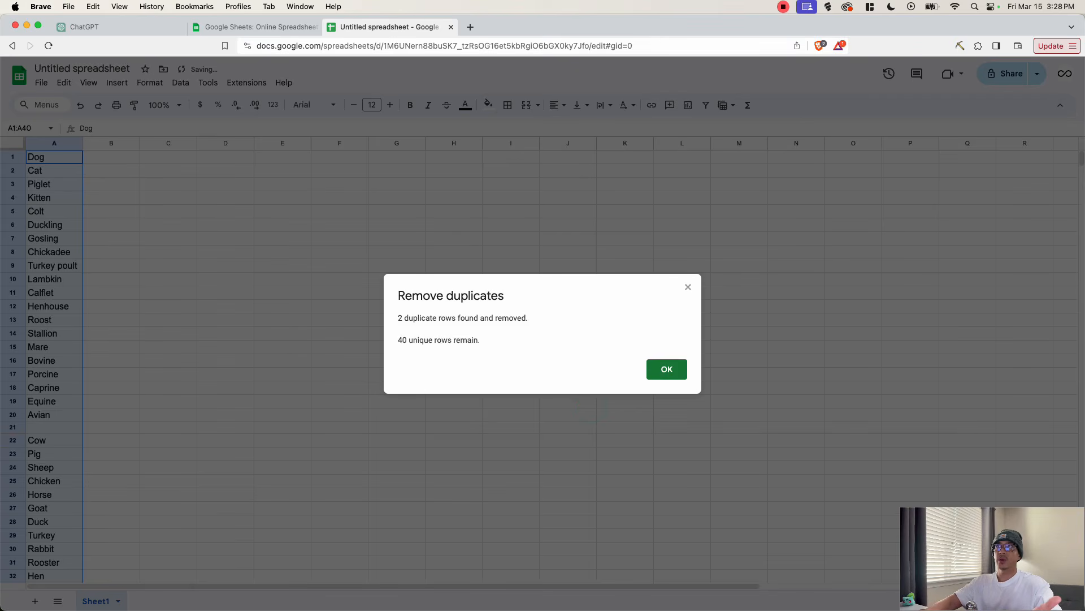
click(674, 368)
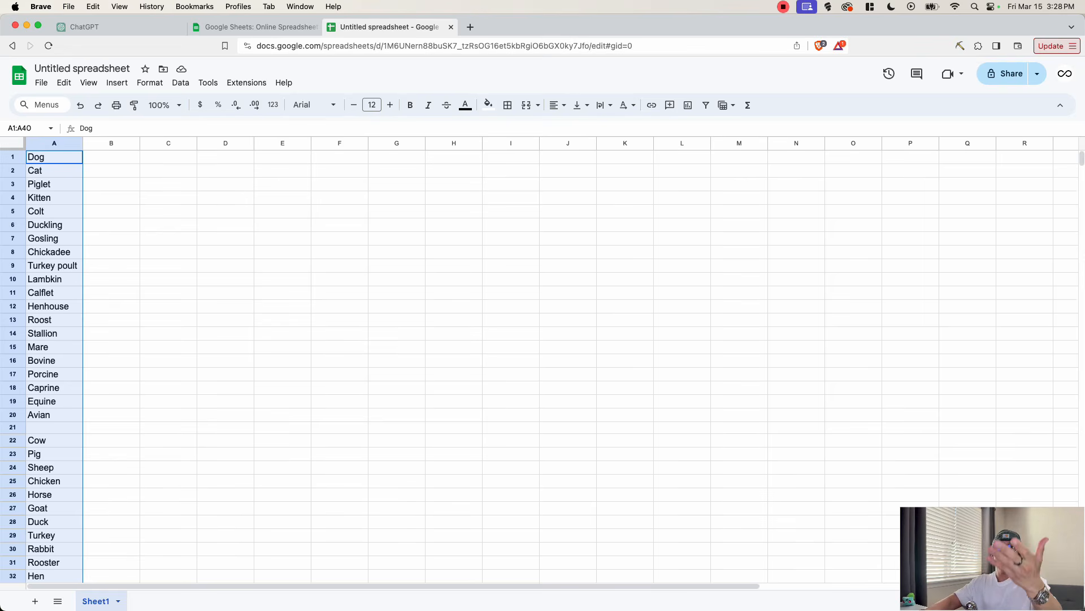
scroll(542, 366, down, 5)
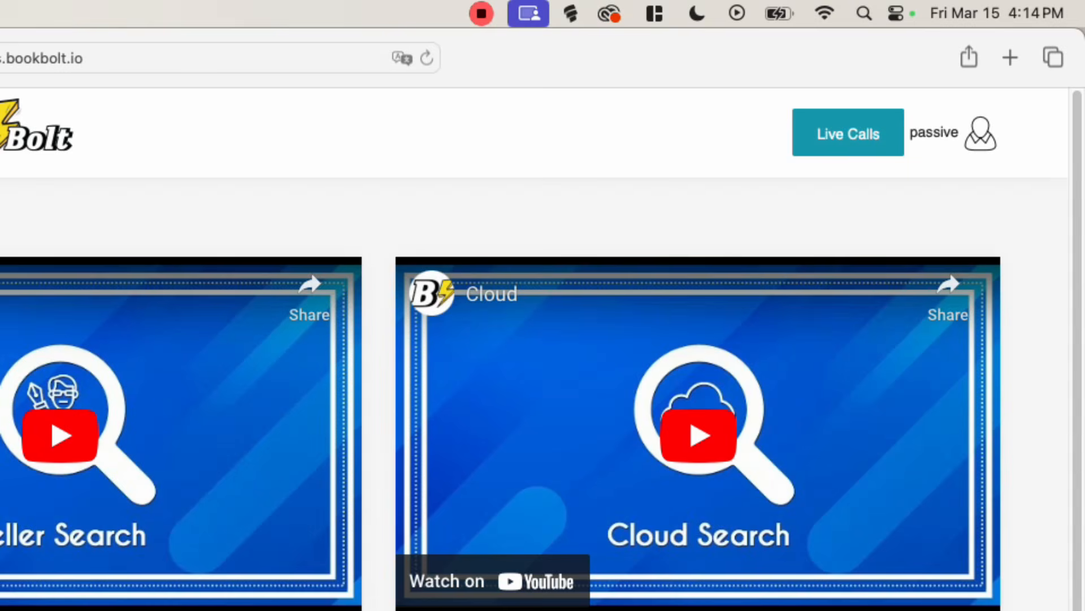
- Switch to Book Bolt, open Book Bolt Studio and start a new project
click(981, 133)
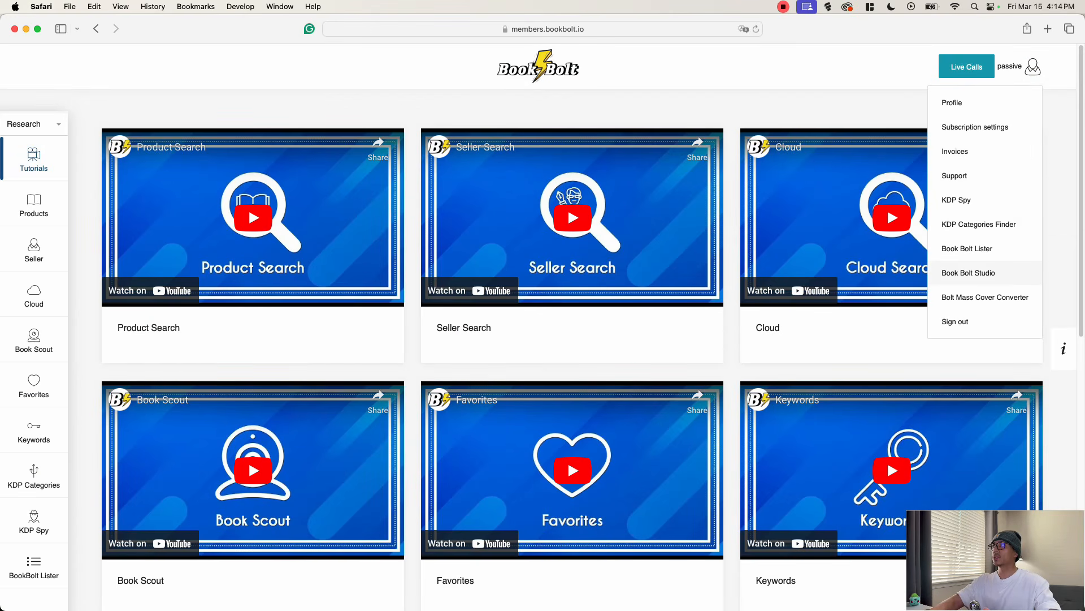
click(990, 274)
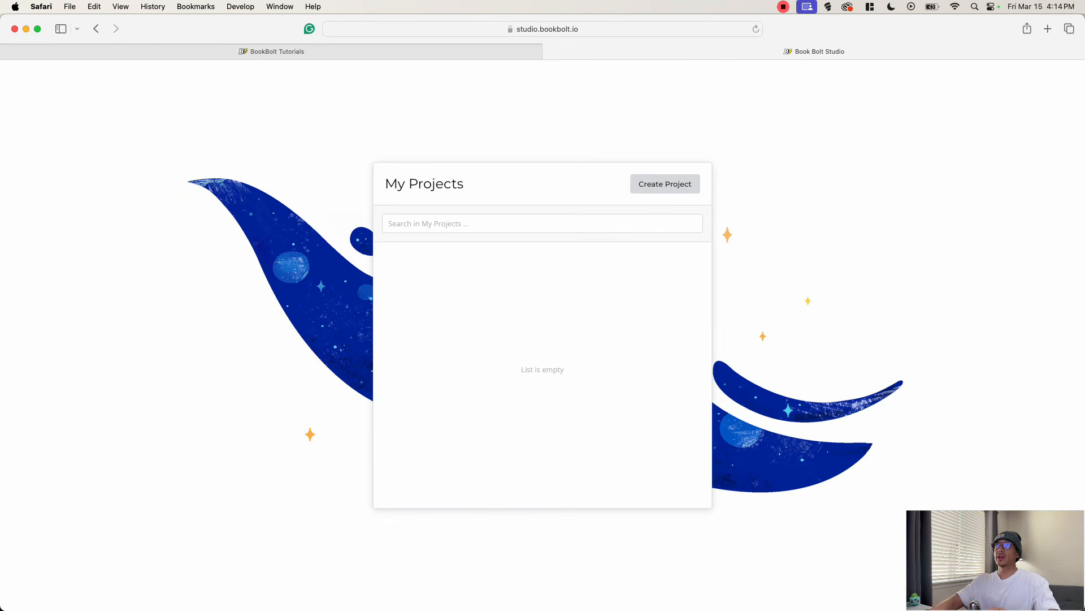
click(659, 184)
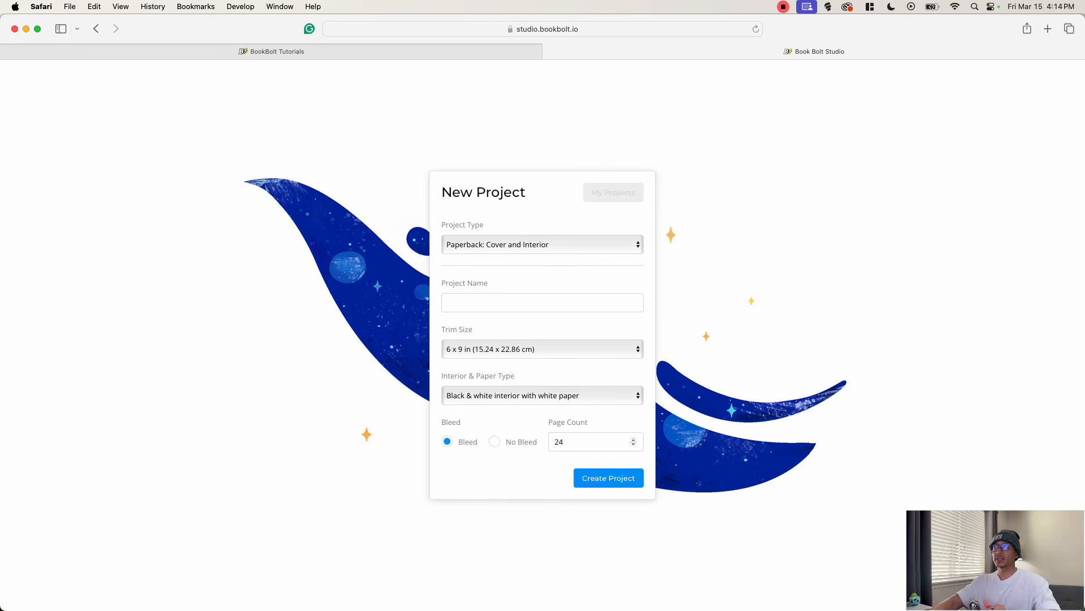
- Set the project type to Paperback: Interior and name the project "Farm Animal Word Search"
click(497, 244)
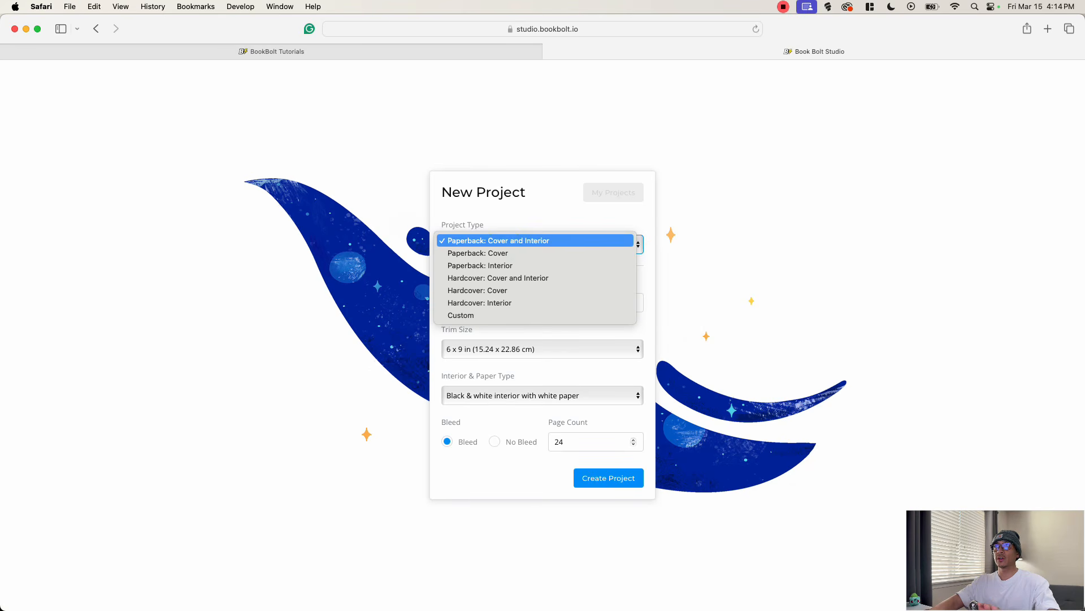
key(Down)
key(Down)
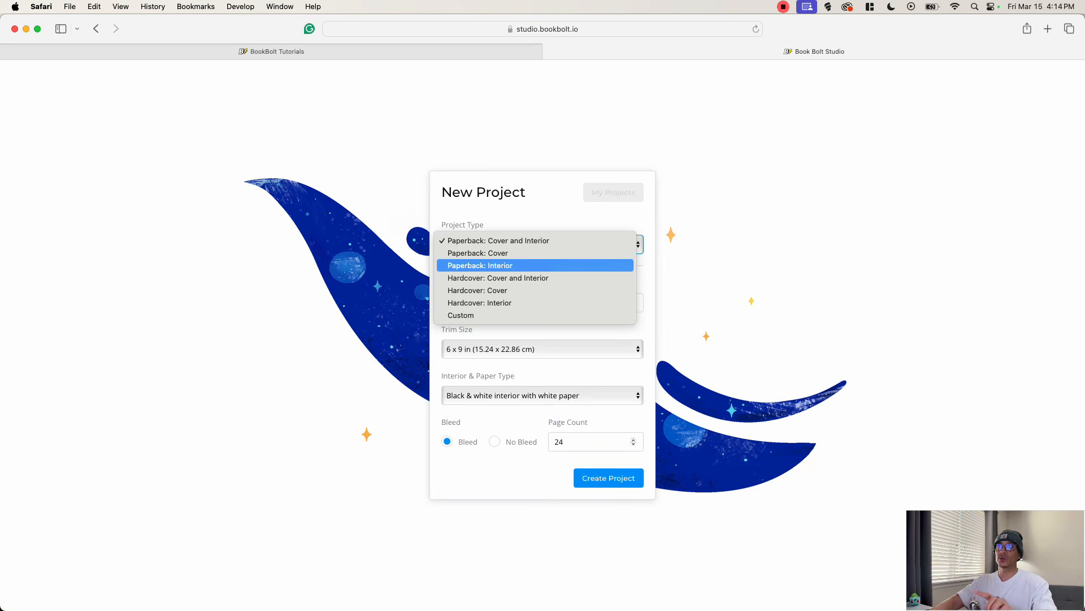
click(496, 265)
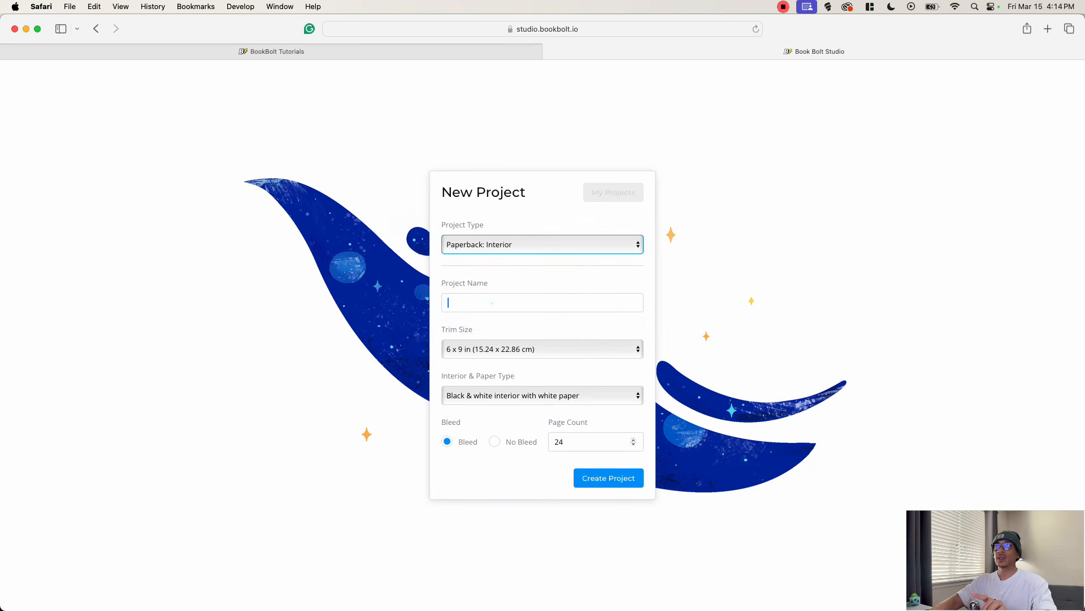
click(491, 303)
text(Farm )
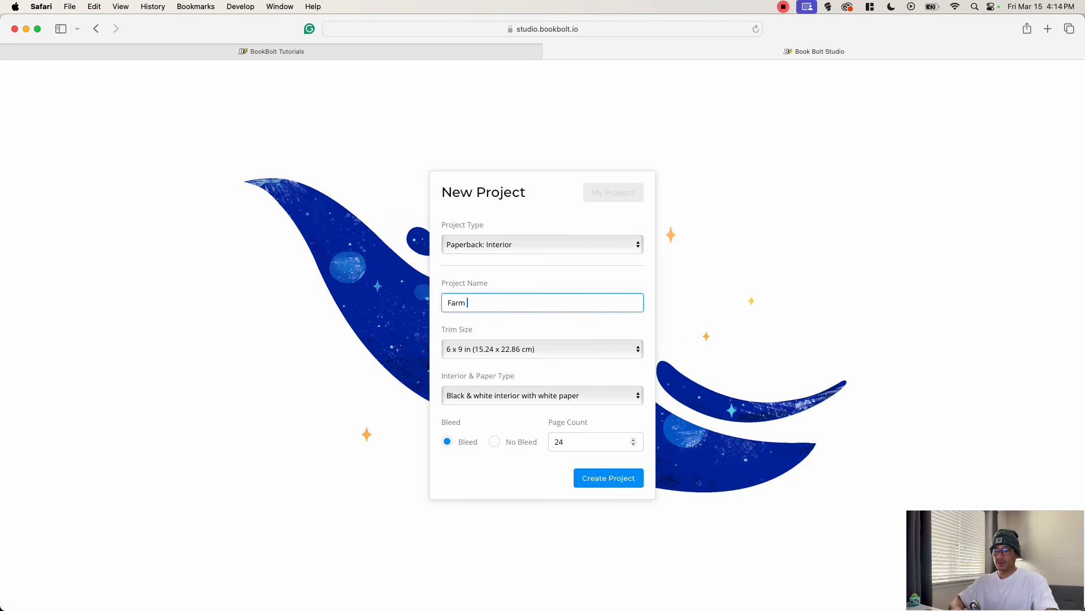
text(Animal Word)
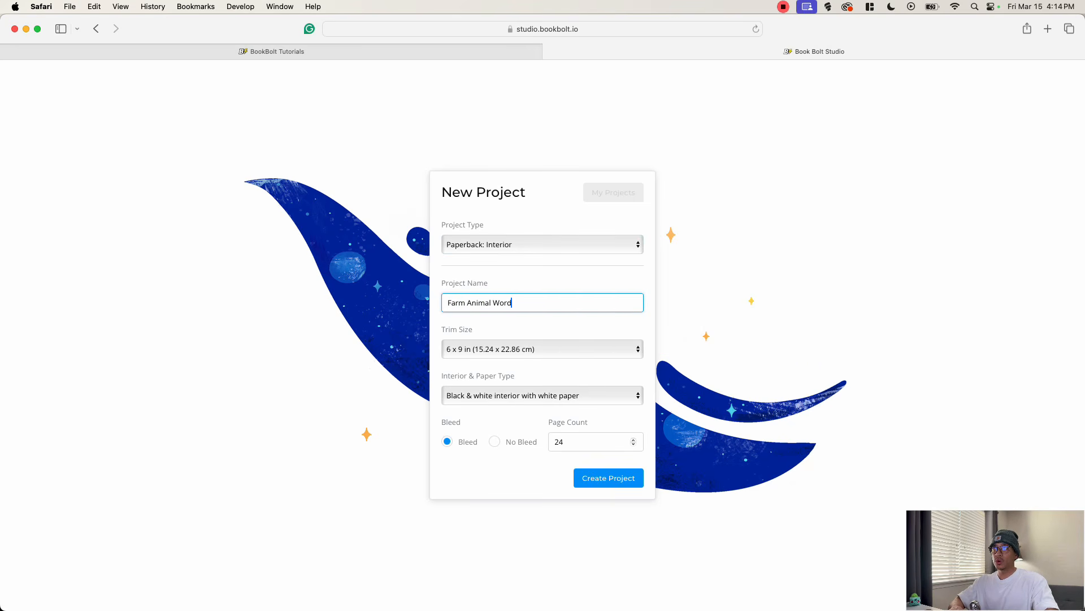
text( Search)
- Set the trim size to 8.5 x 11 in and the page count to 80, and create the project with bleed
click(562, 349)
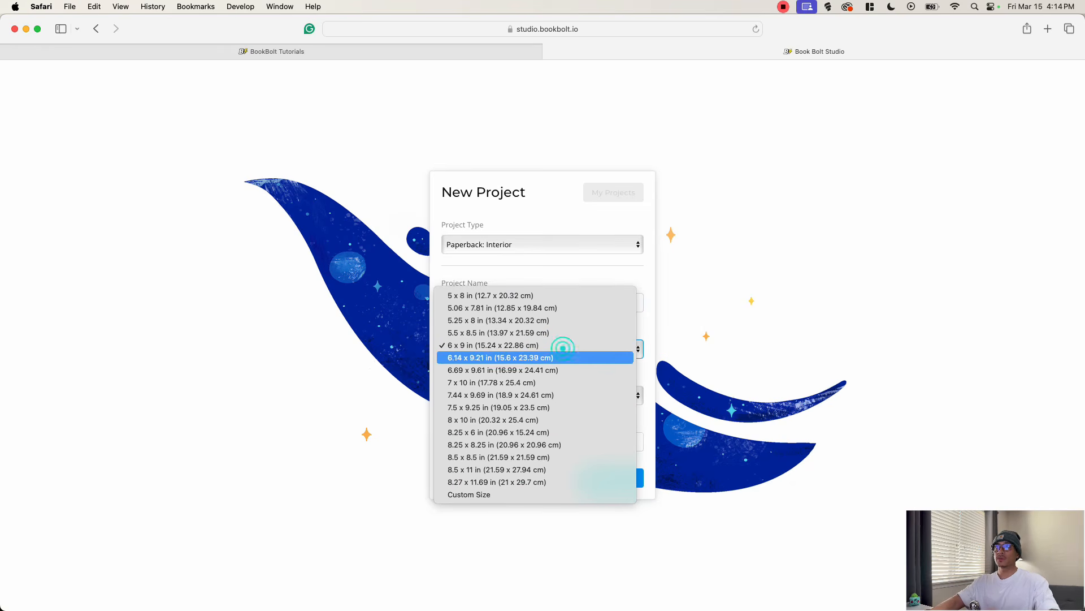
click(491, 468)
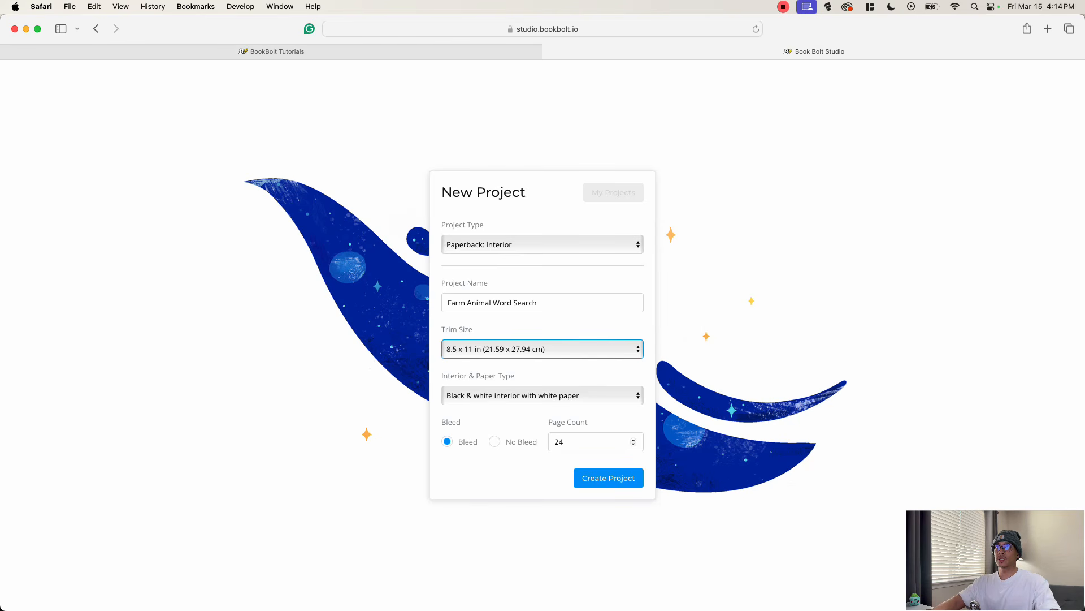
key(Tab)
key(Tab)
key(Tab)
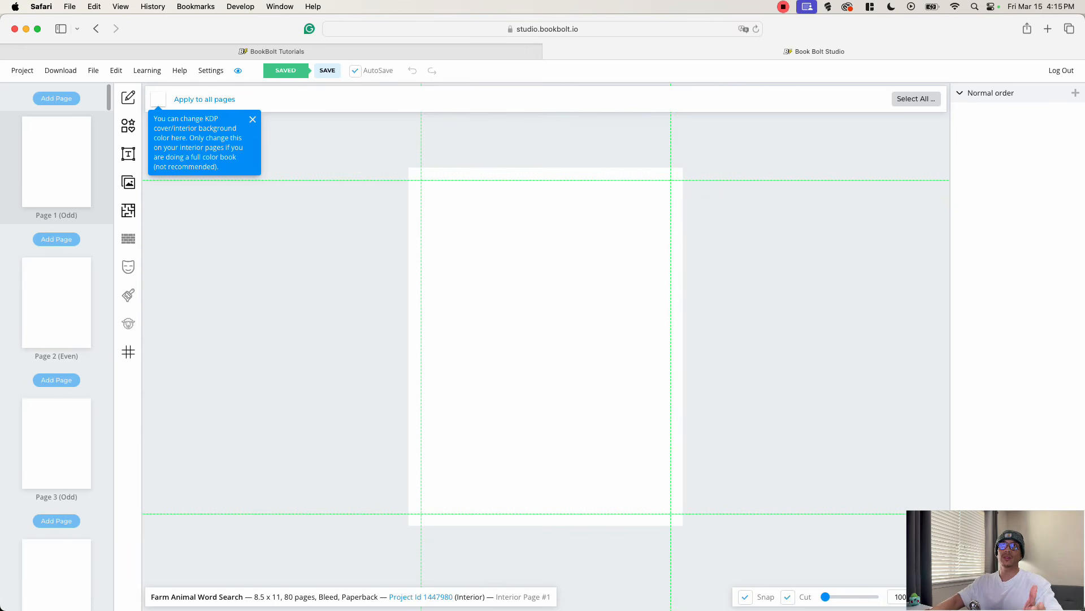
- Choose the WordsSearch interior page template, select all project pages for it and continue to its options
click(252, 119)
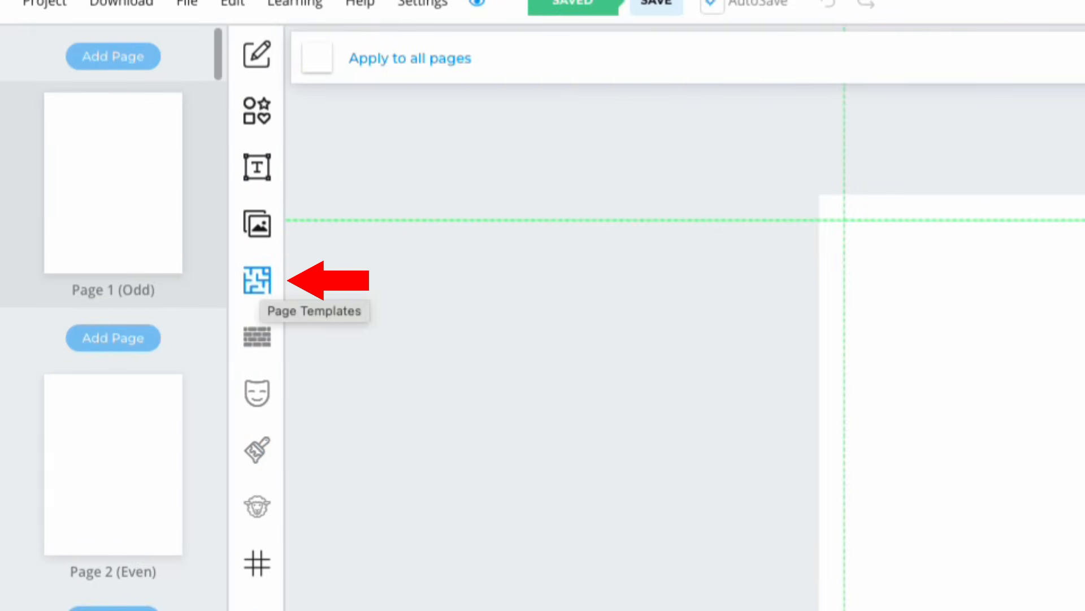
click(257, 280)
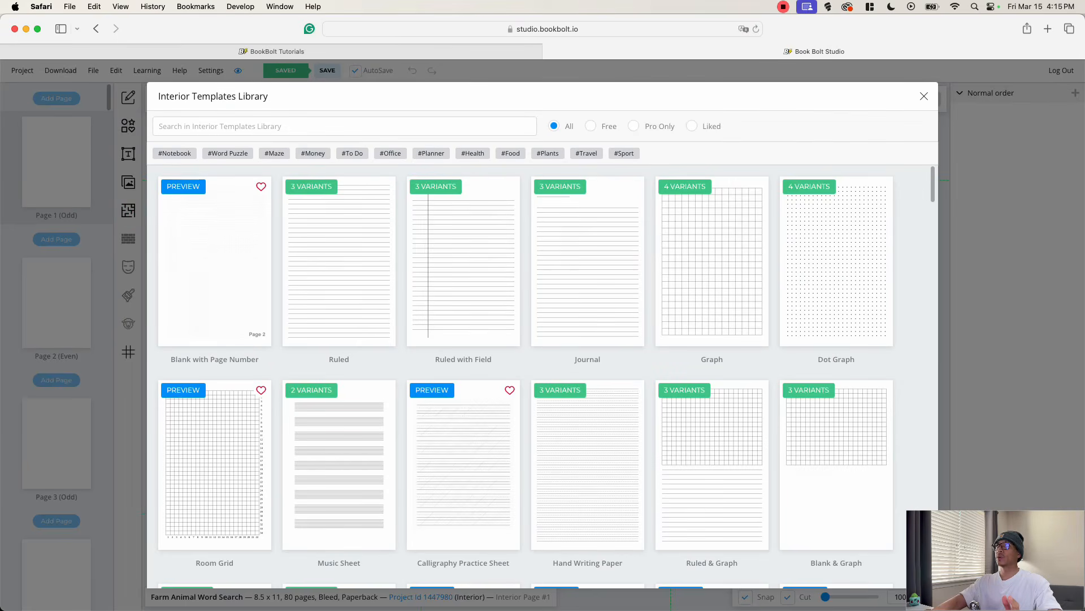
drag(933, 170, 933, 240)
scroll(542, 376, down, 7)
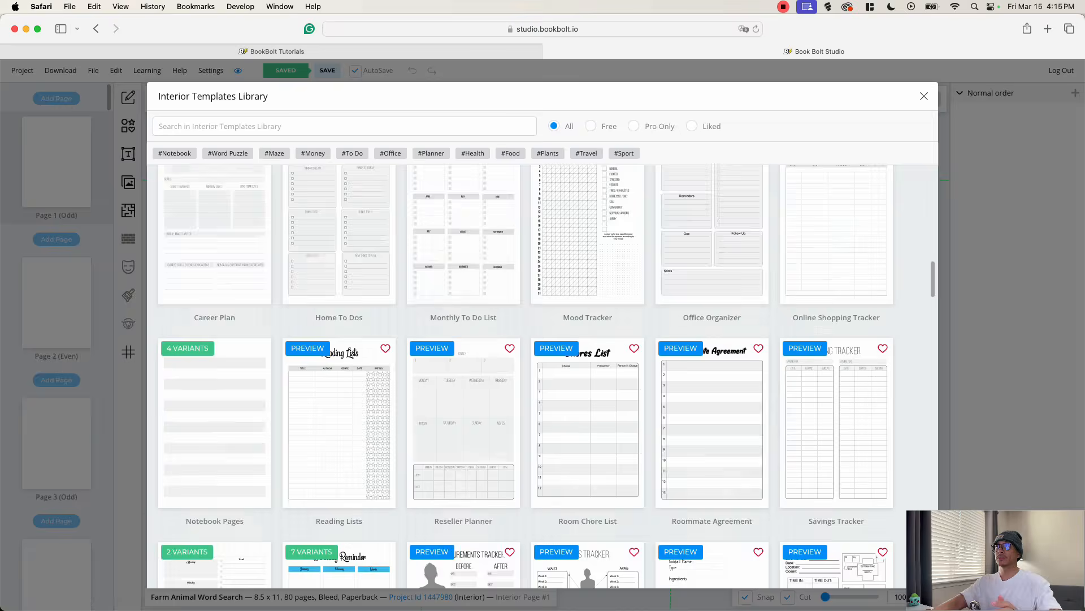
scroll(542, 376, down, 1)
scroll(543, 376, down, 19)
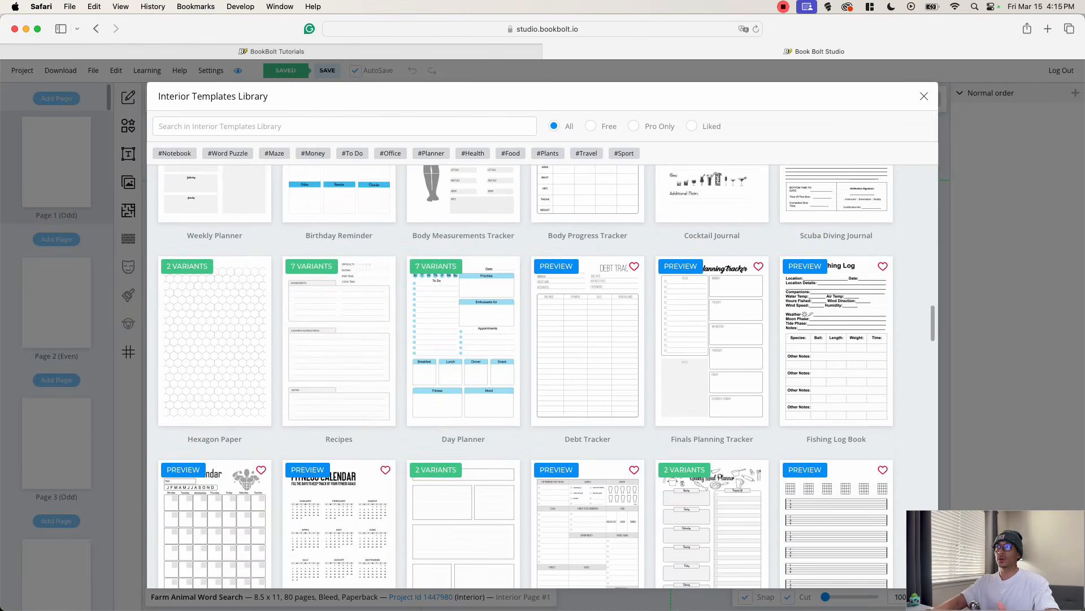
scroll(543, 376, up, 12)
scroll(543, 376, up, 15)
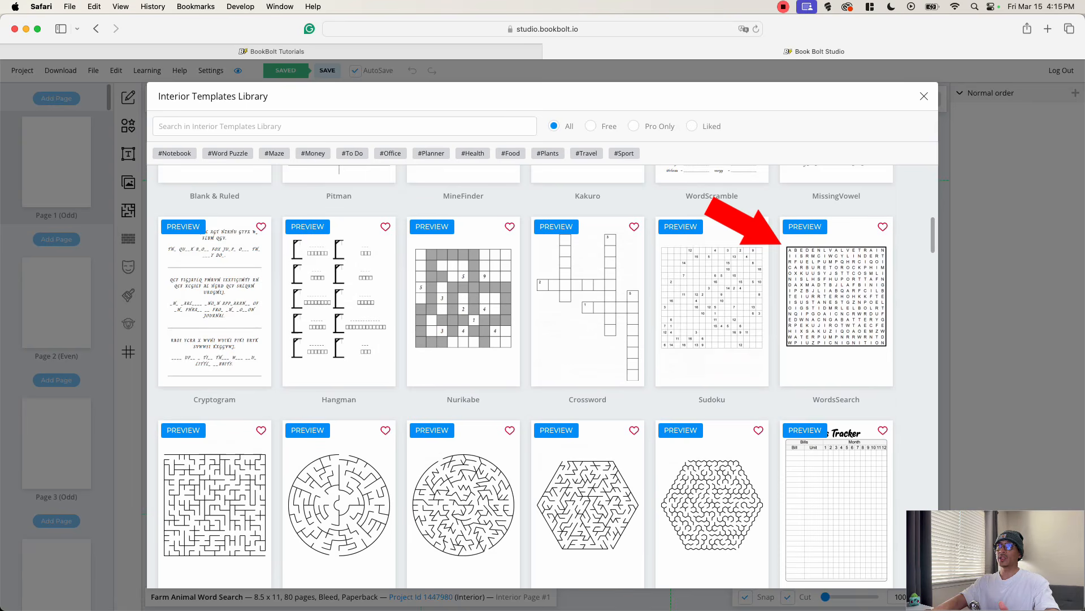
click(837, 297)
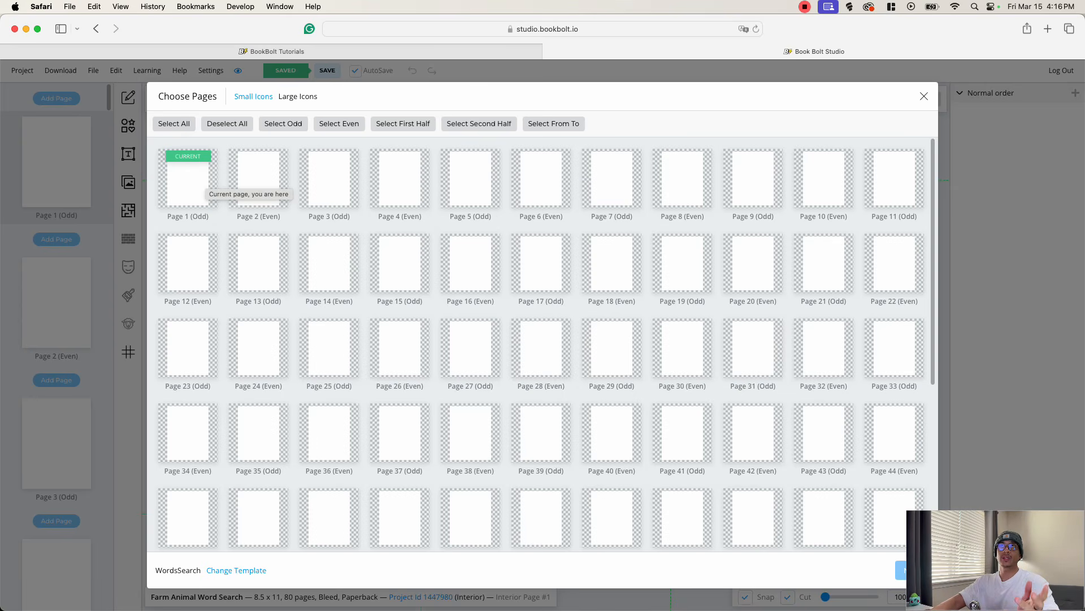
click(174, 125)
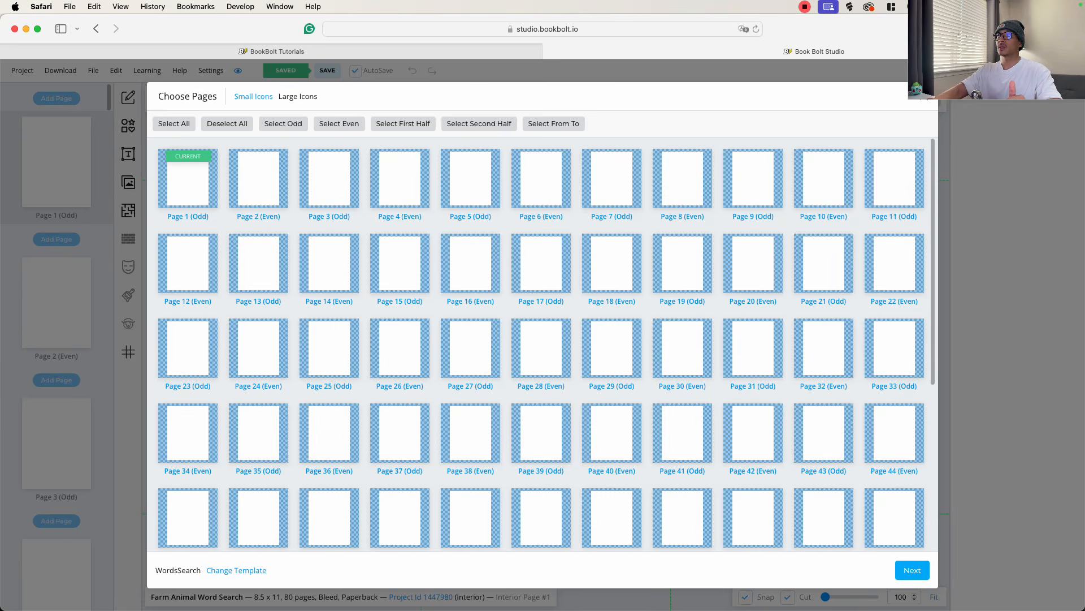
click(909, 572)
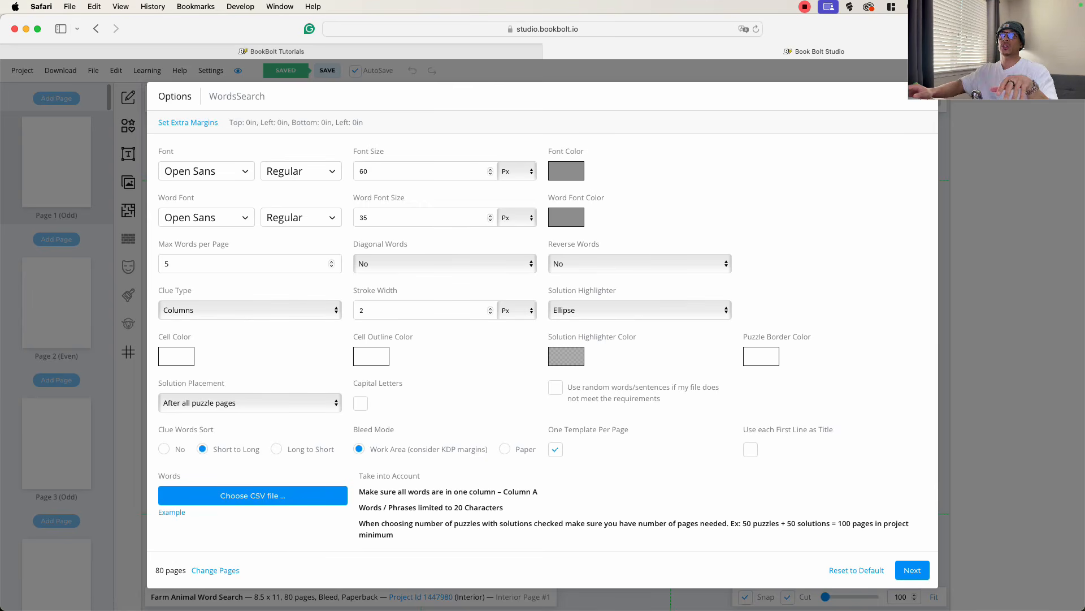
click(203, 170)
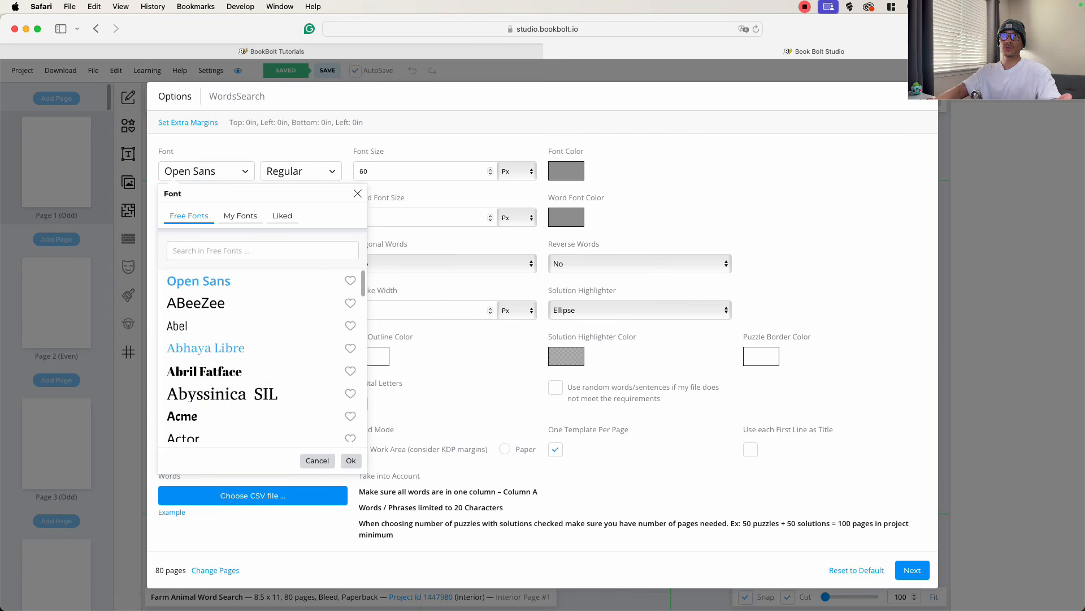
scroll(263, 356, down, 15)
scroll(263, 356, up, 15)
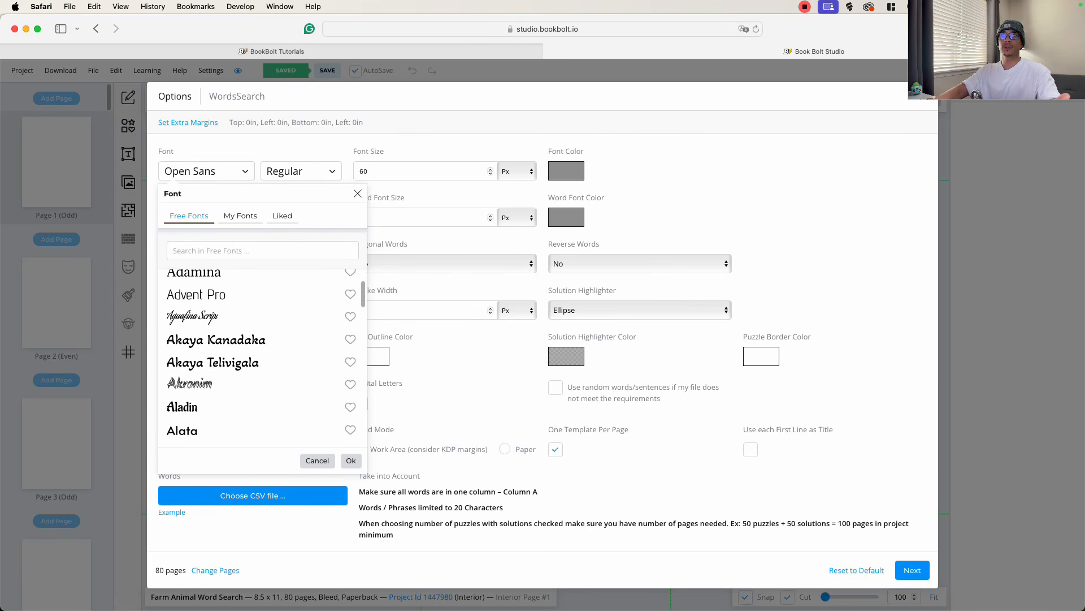
click(261, 149)
click(314, 173)
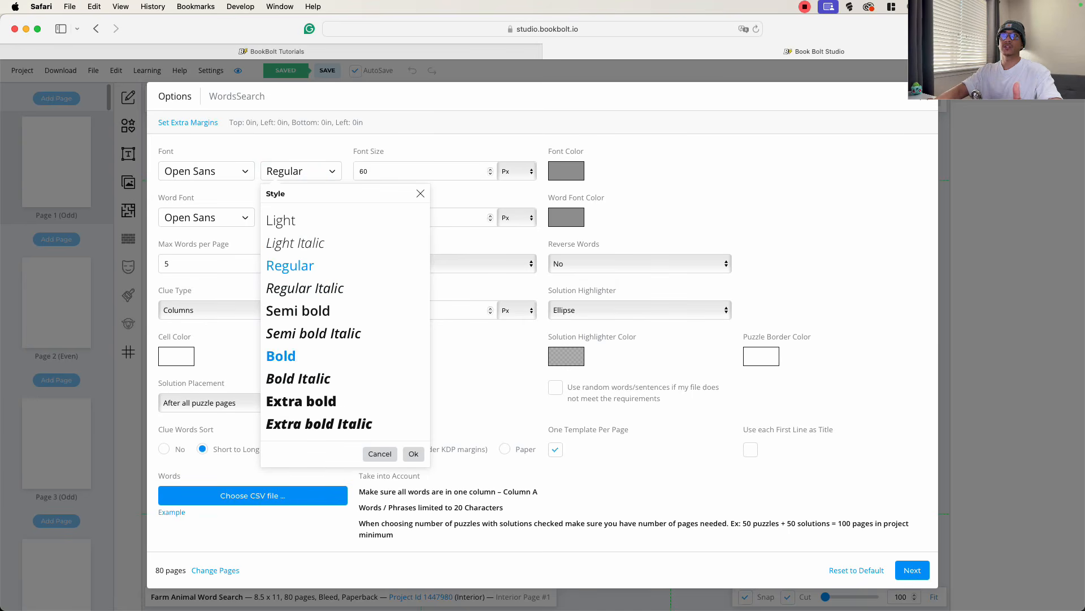
click(293, 172)
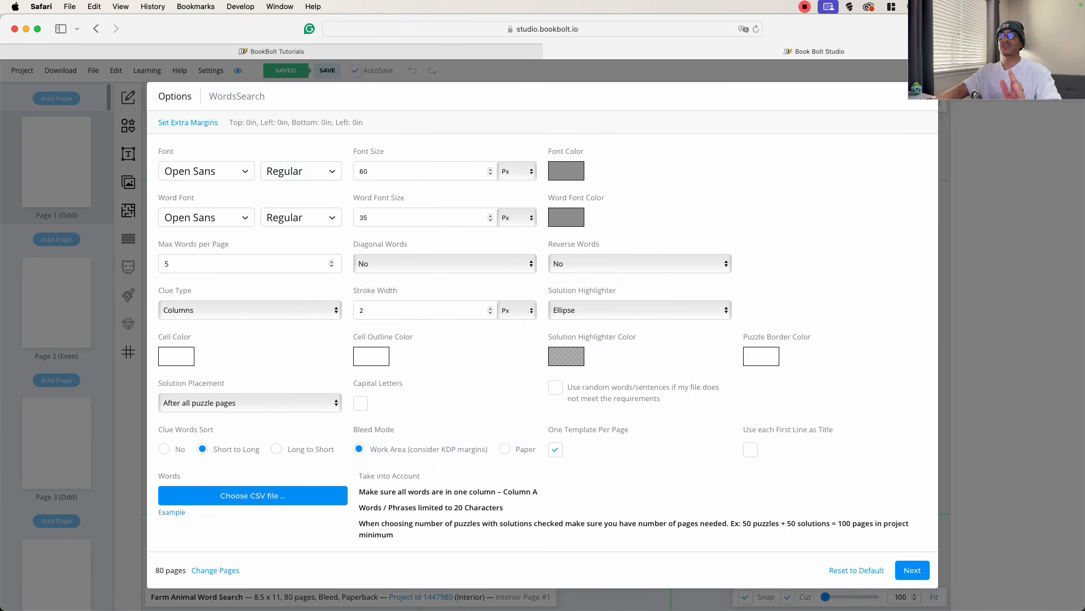
- Set both the font color and the word font color to black (#000000)
click(566, 171)
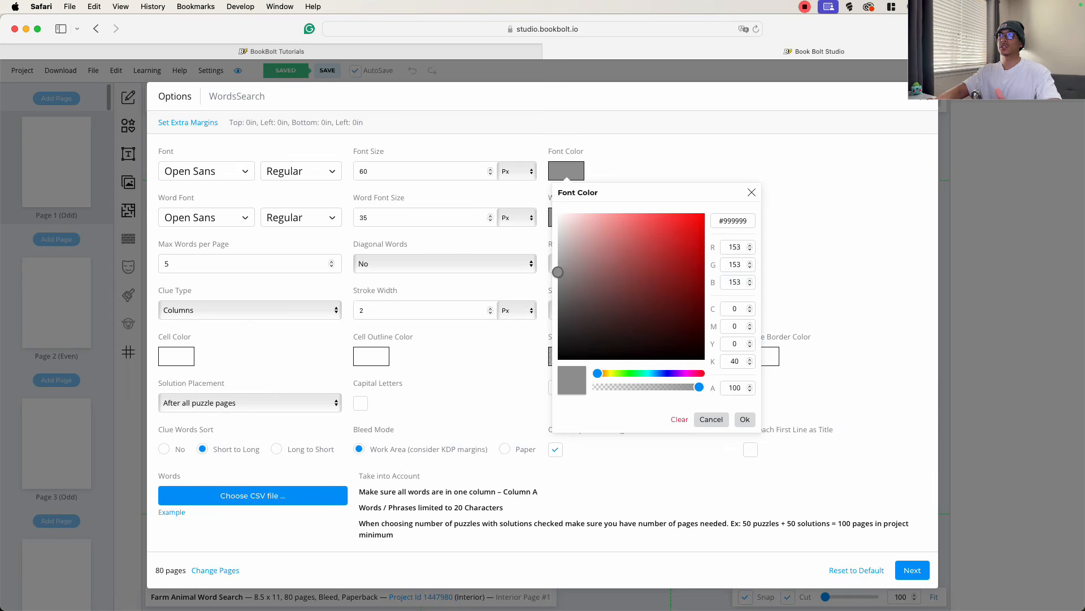
click(592, 320)
click(744, 419)
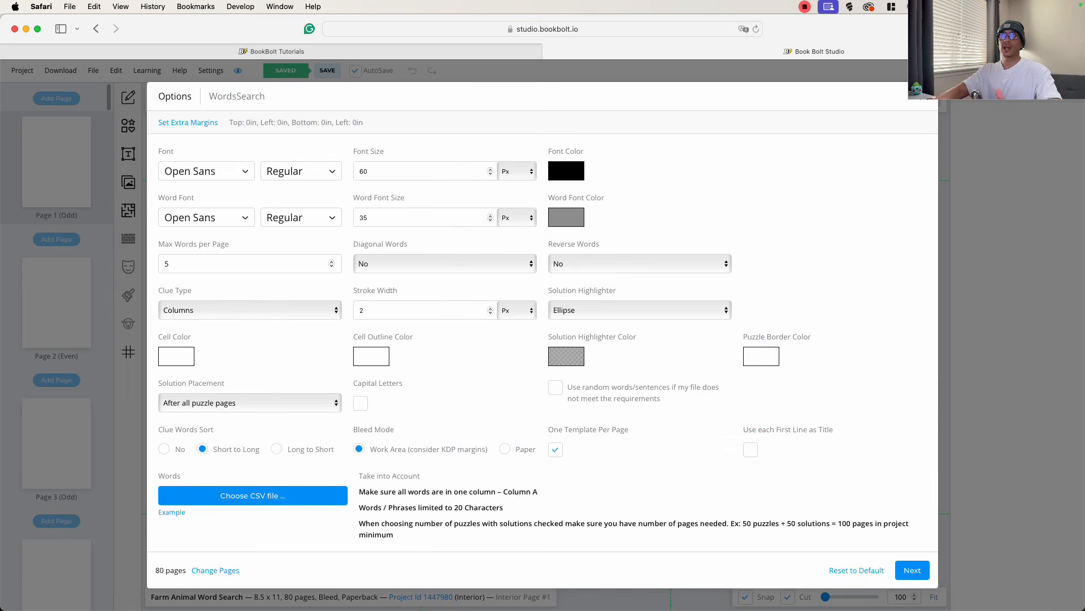
click(566, 217)
click(576, 339)
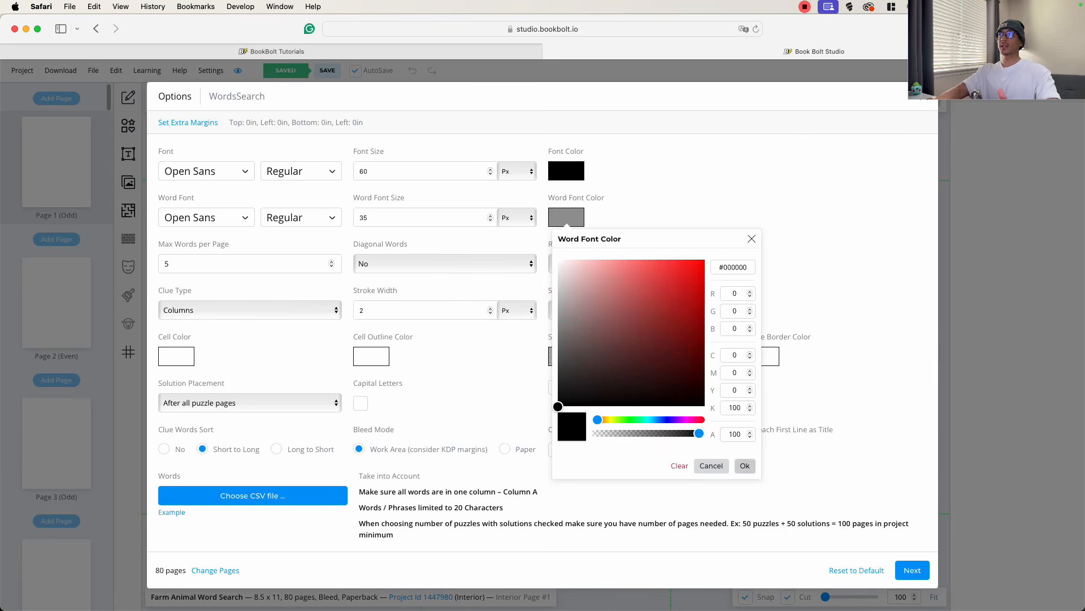
click(744, 465)
- Set the maximum words per page to 20 and allow diagonal words in the puzzles
double_click(168, 264)
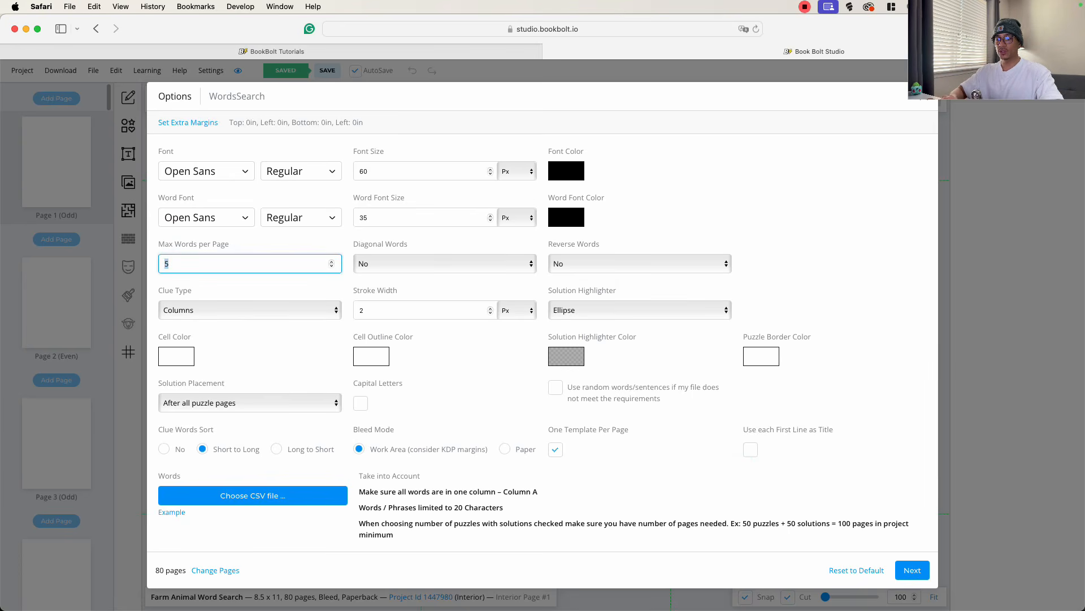
text(20)
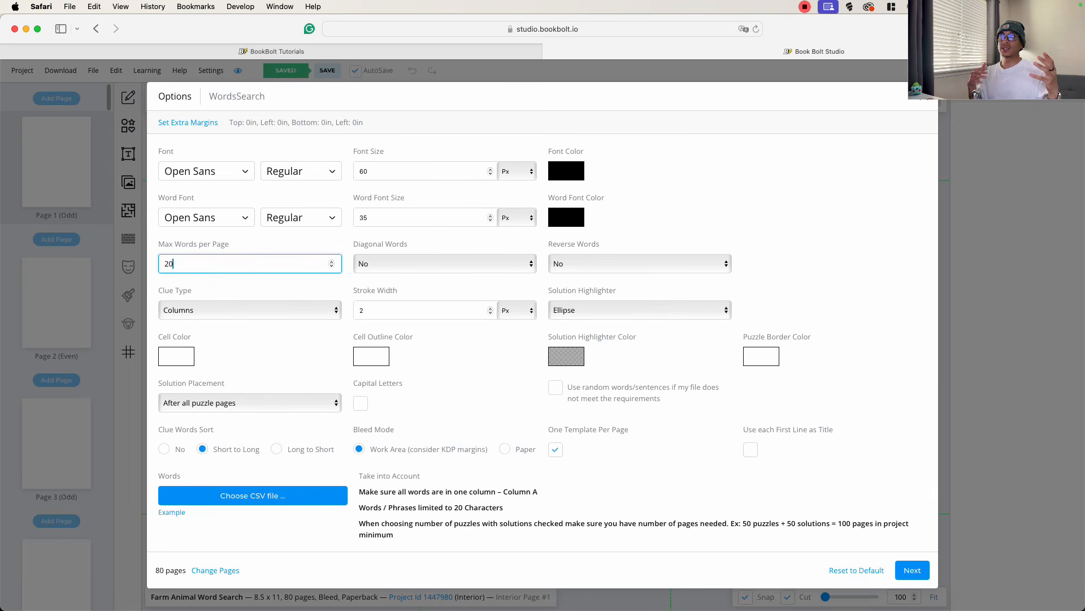
click(381, 263)
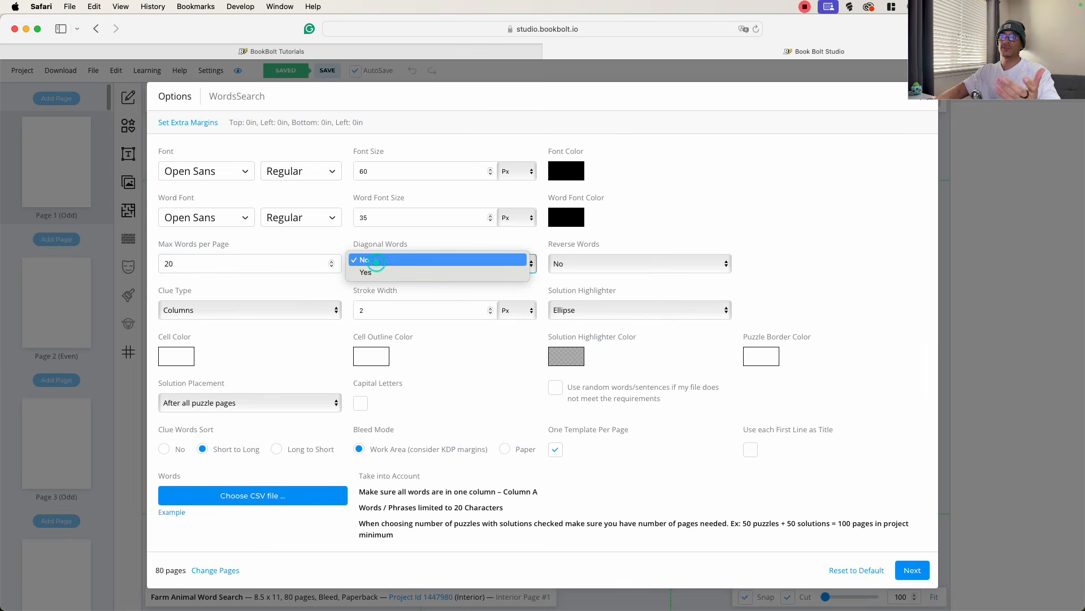
click(381, 270)
click(381, 266)
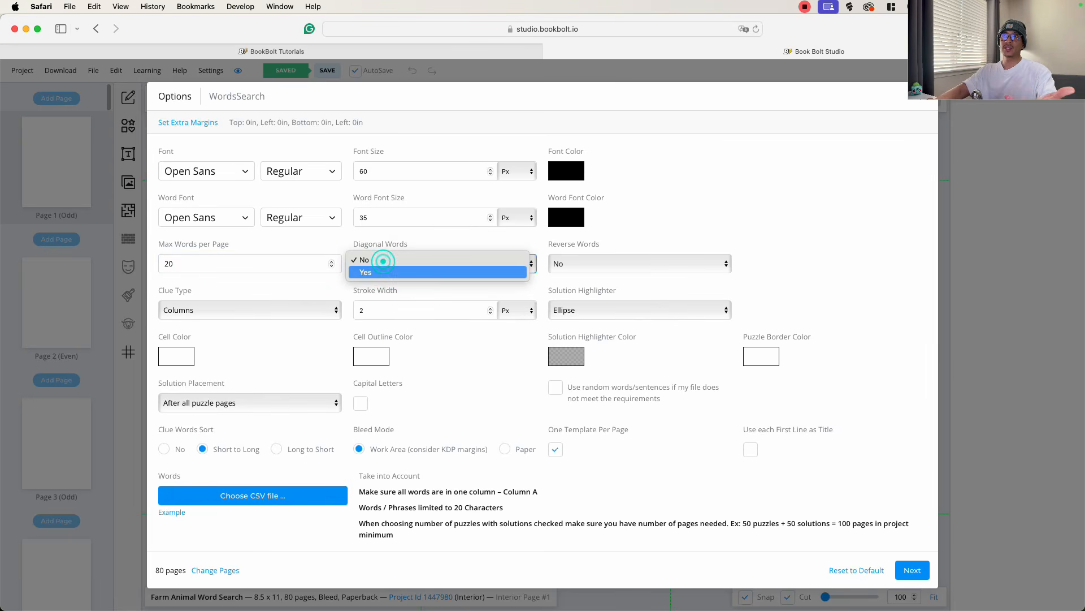
click(380, 272)
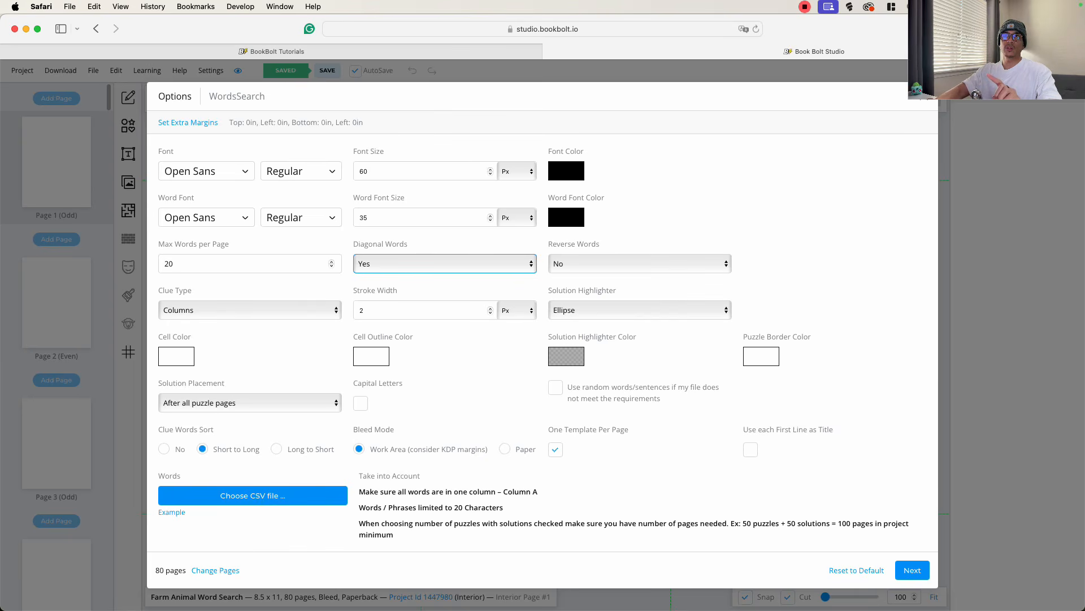
- Examine the choices for clue type, solution highlighter and solution placement, keeping Columns, Ellipse and After all puzzle pages
click(181, 310)
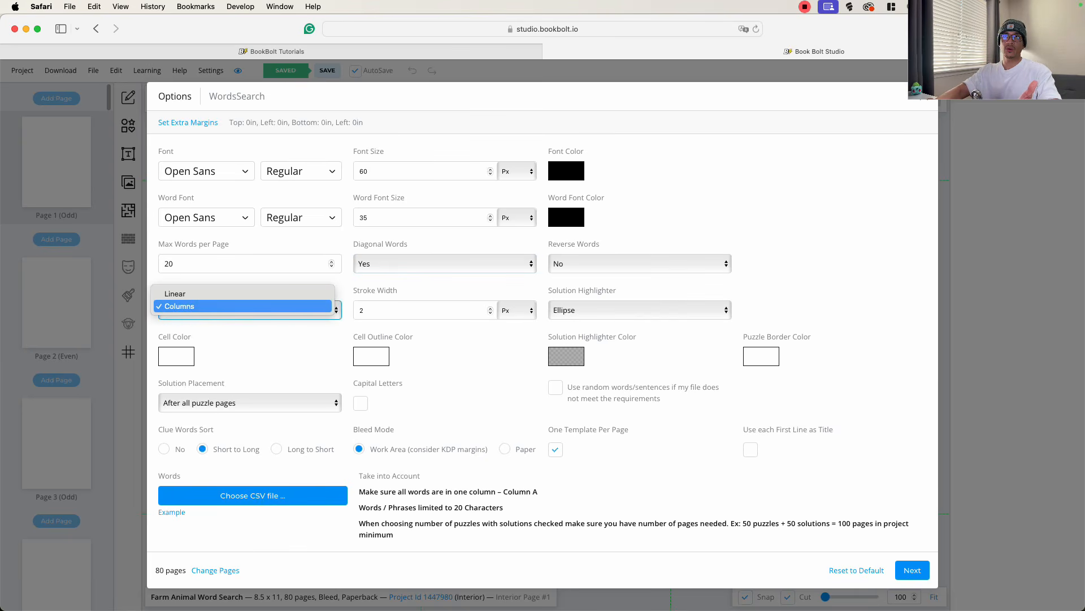
click(206, 322)
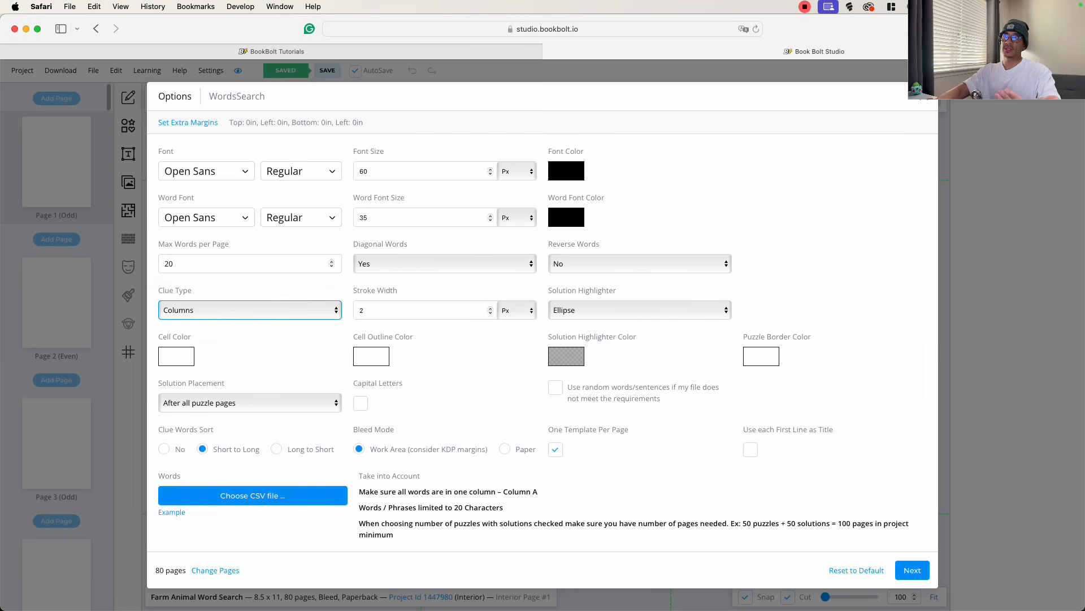
click(374, 310)
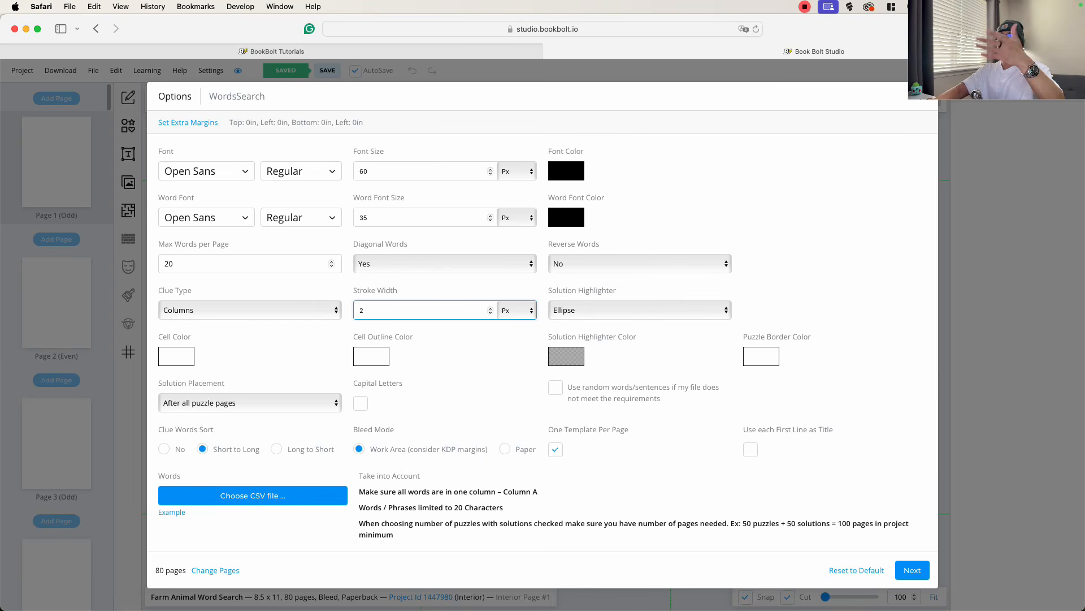
click(618, 310)
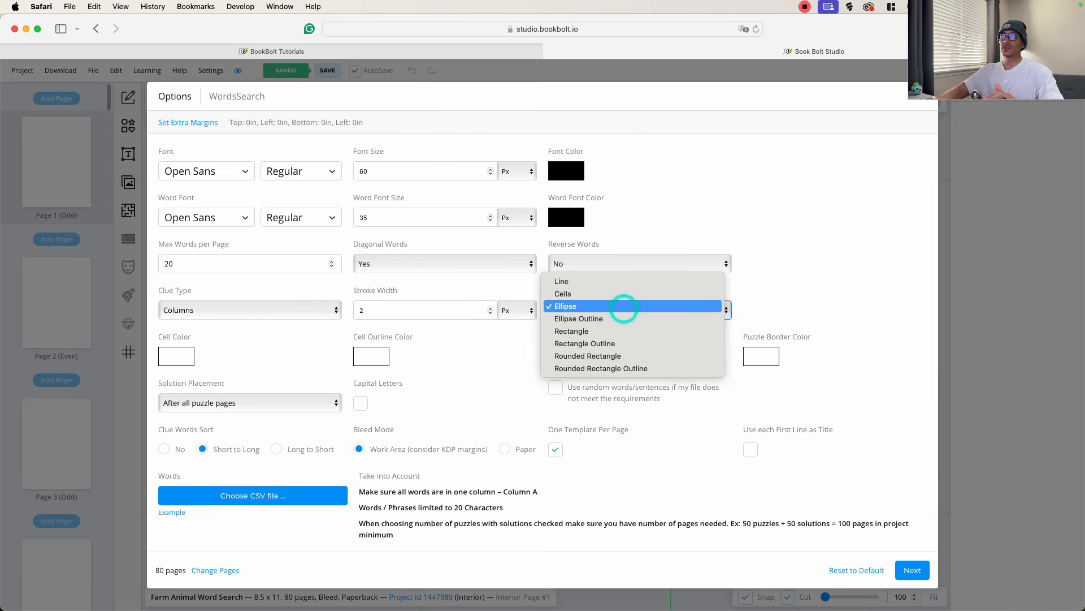
key(Down)
key(Down)
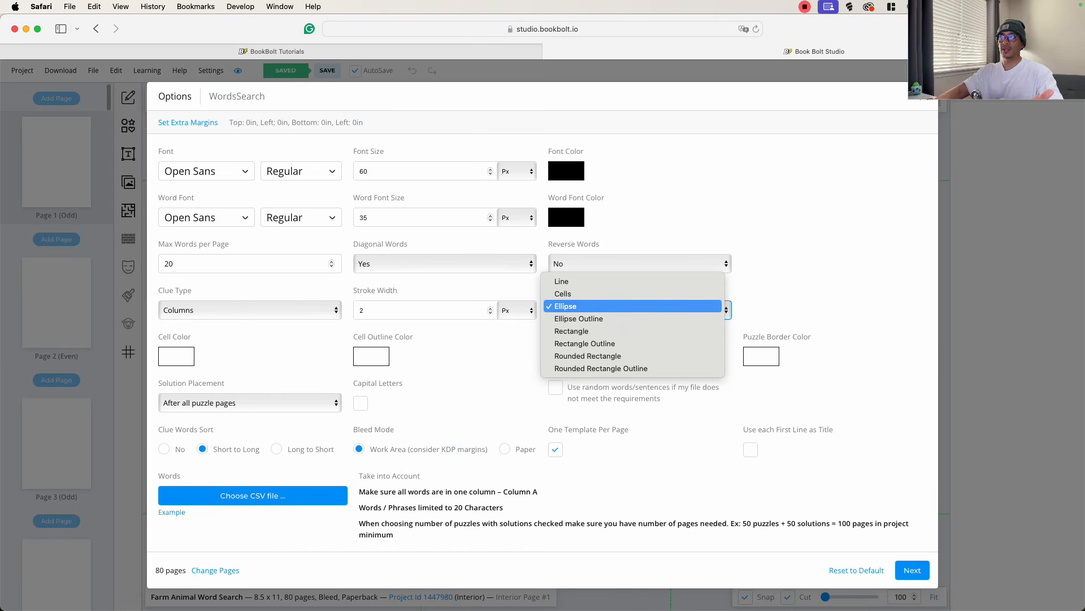
key(Down)
key(Down)
key(Up)
key(Down)
key(Down)
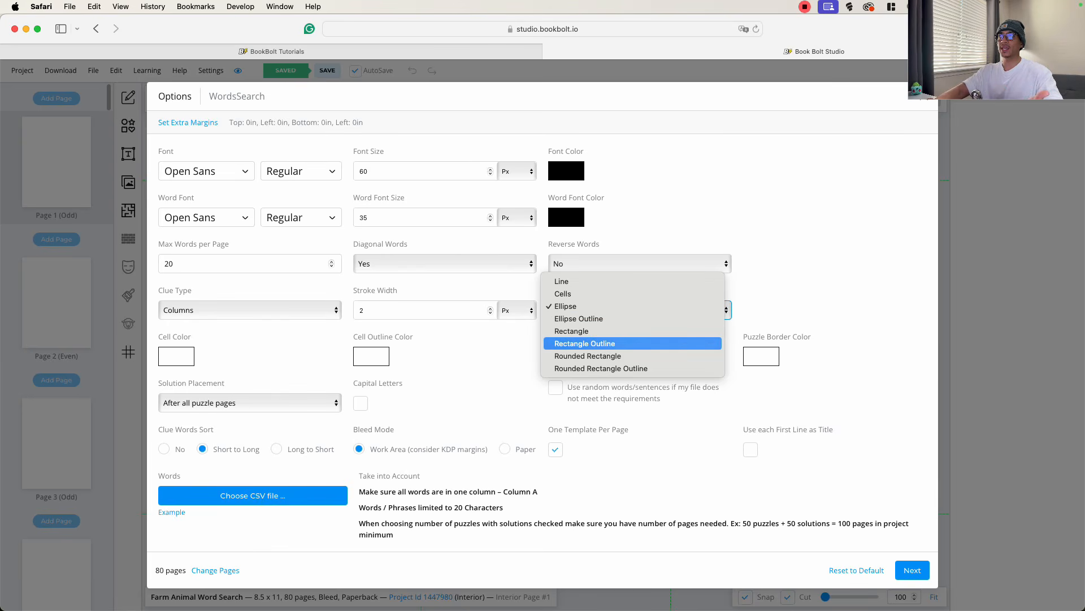
key(Up)
key(Up)
key(Up)
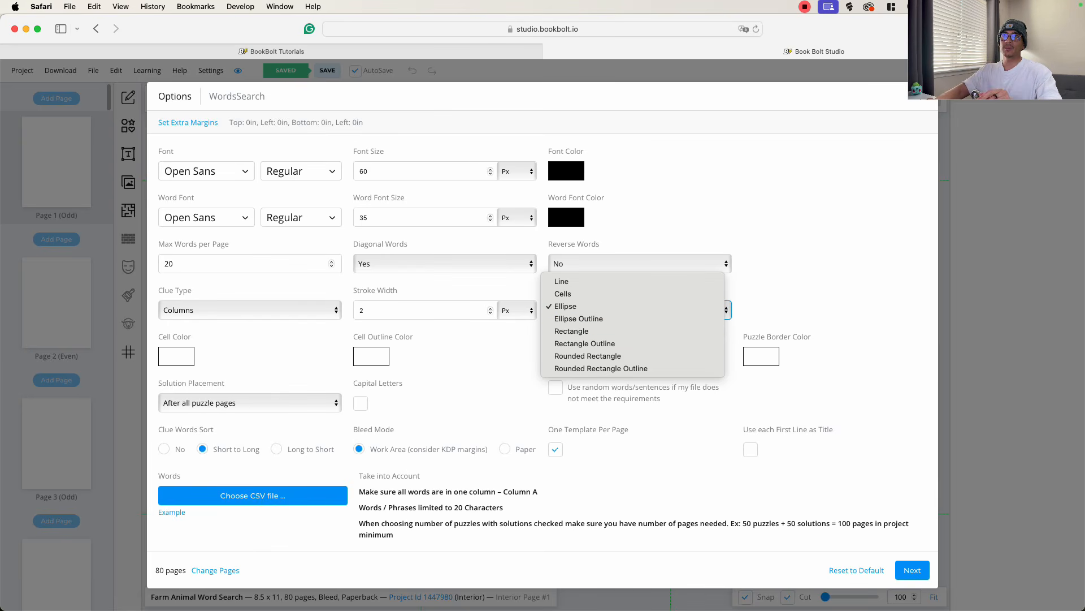
key(Escape)
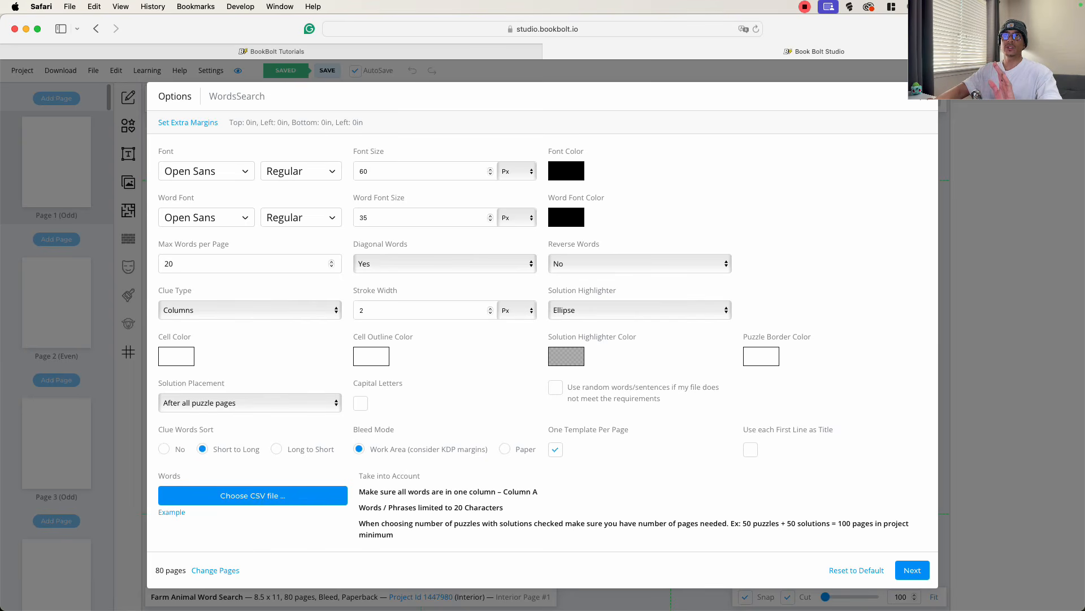
click(249, 402)
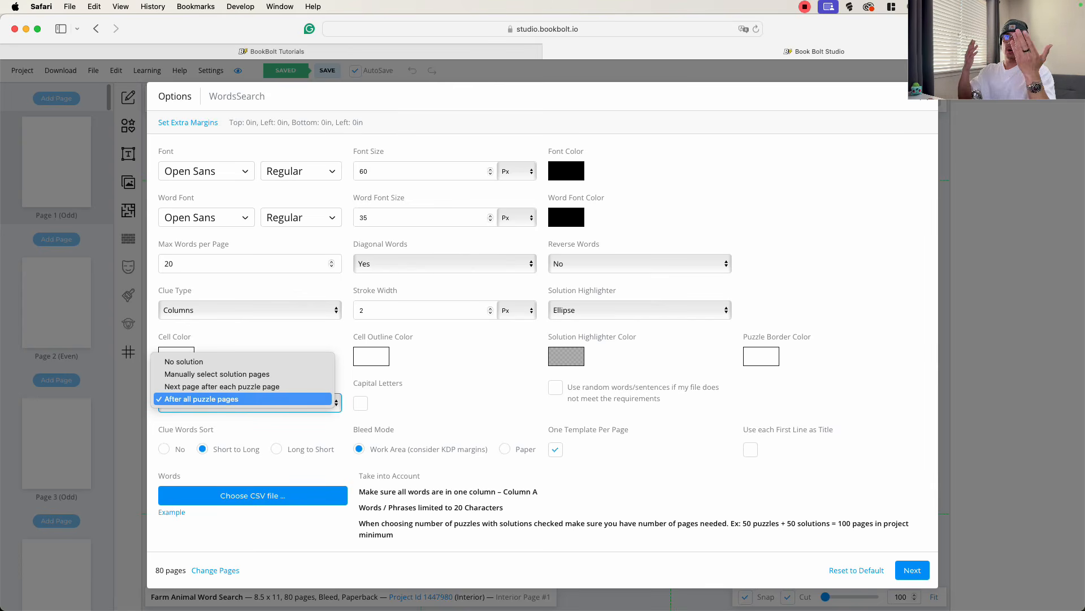
click(264, 399)
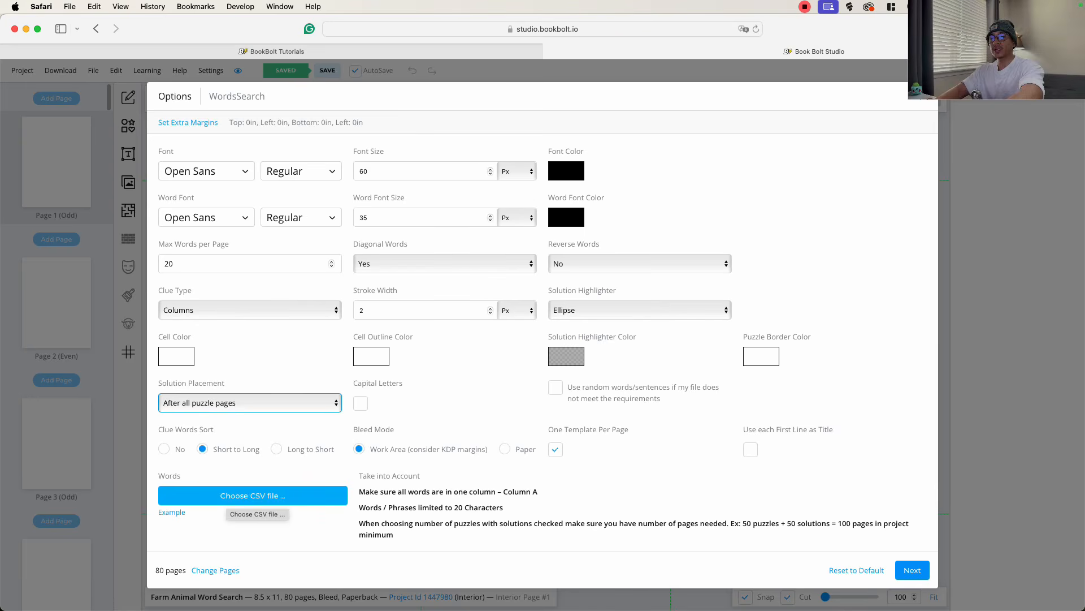
- Switch to the word list in Google Sheets and download it as Comma Separated Values (.csv)
key(ctrl+Up)
click(249, 339)
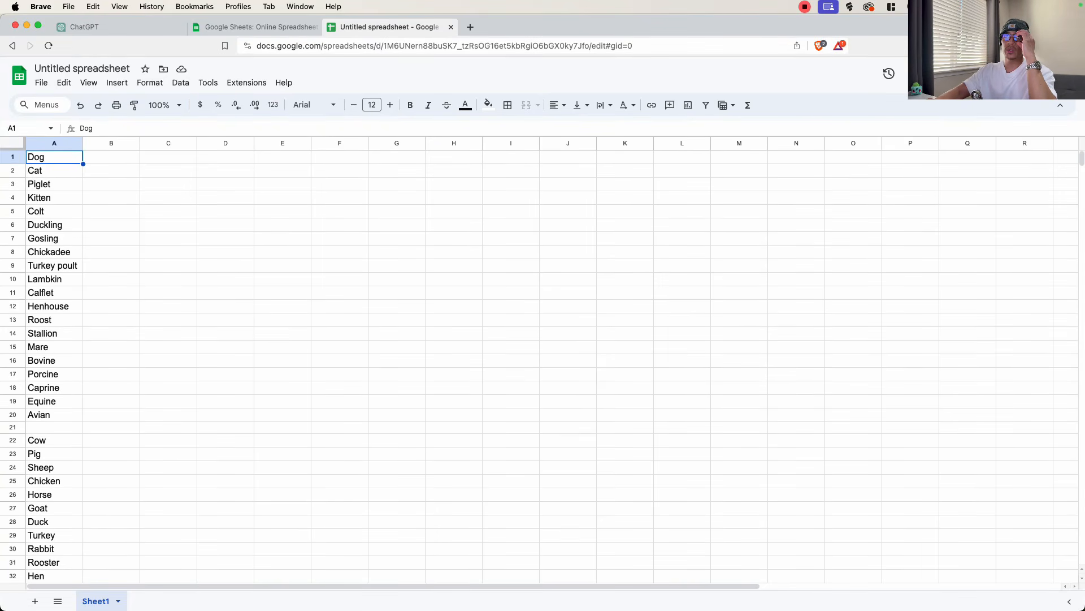
click(41, 82)
mouse_move(89, 219)
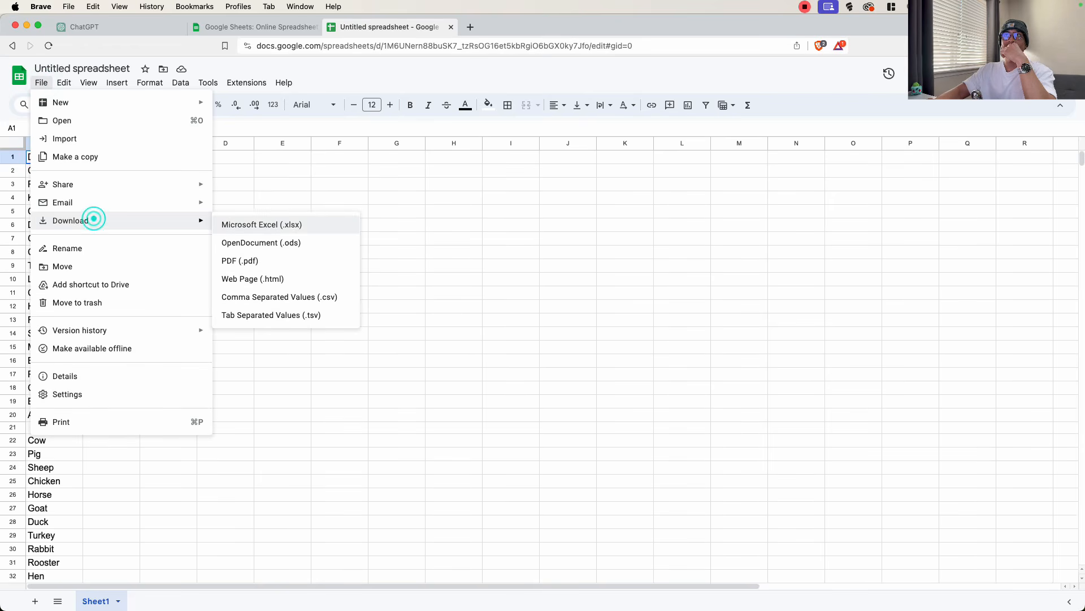
click(279, 297)
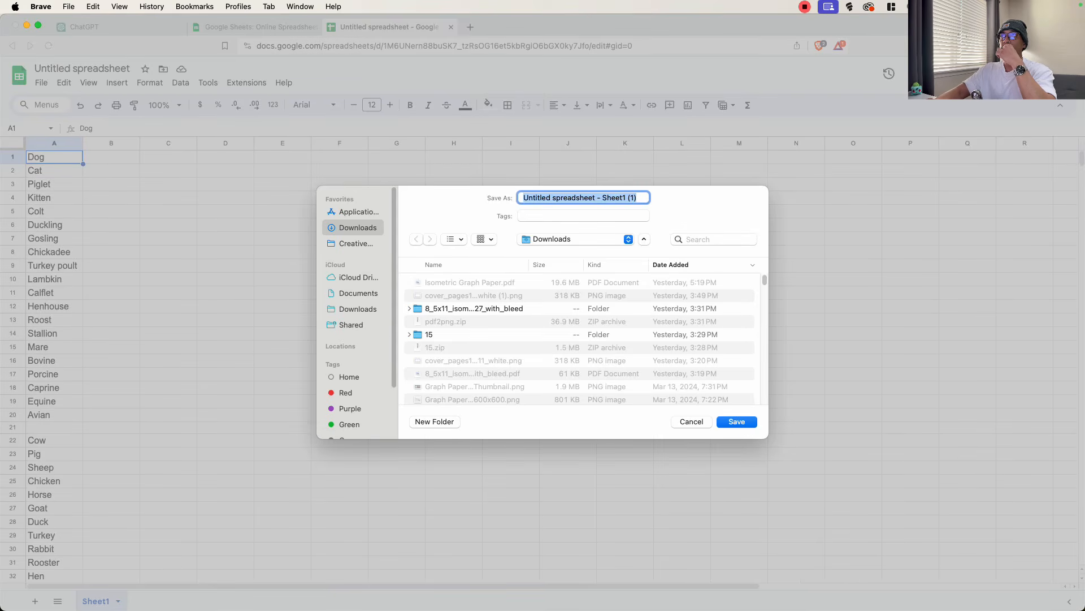
- Switch back to Book Bolt Studio, load "Untitled spreadsheet - Sheet1 (1).csv" as the words file and continue to the solution page selection
click(734, 424)
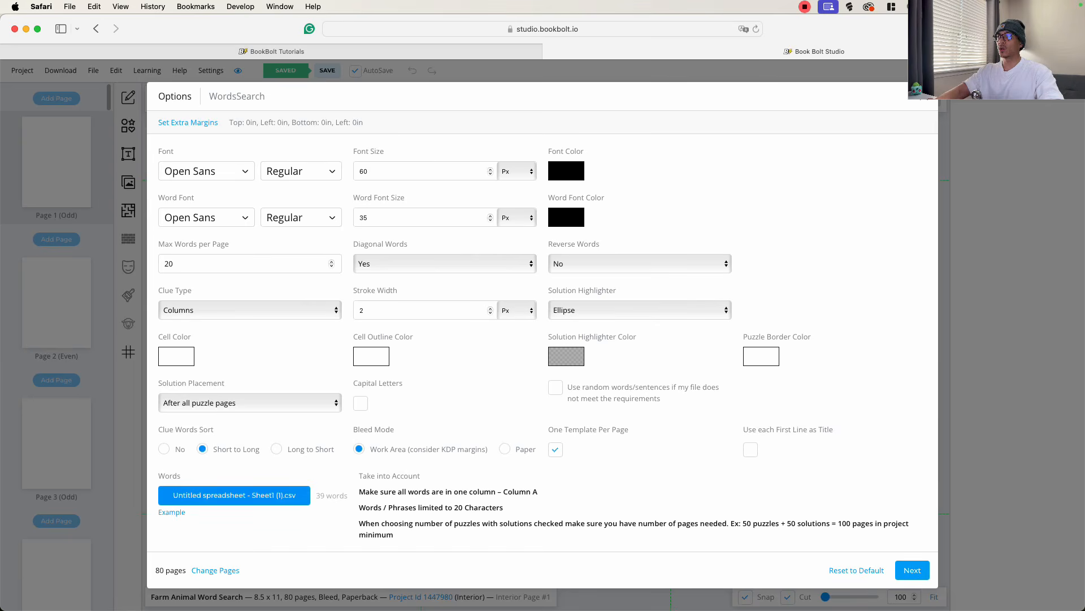
click(912, 570)
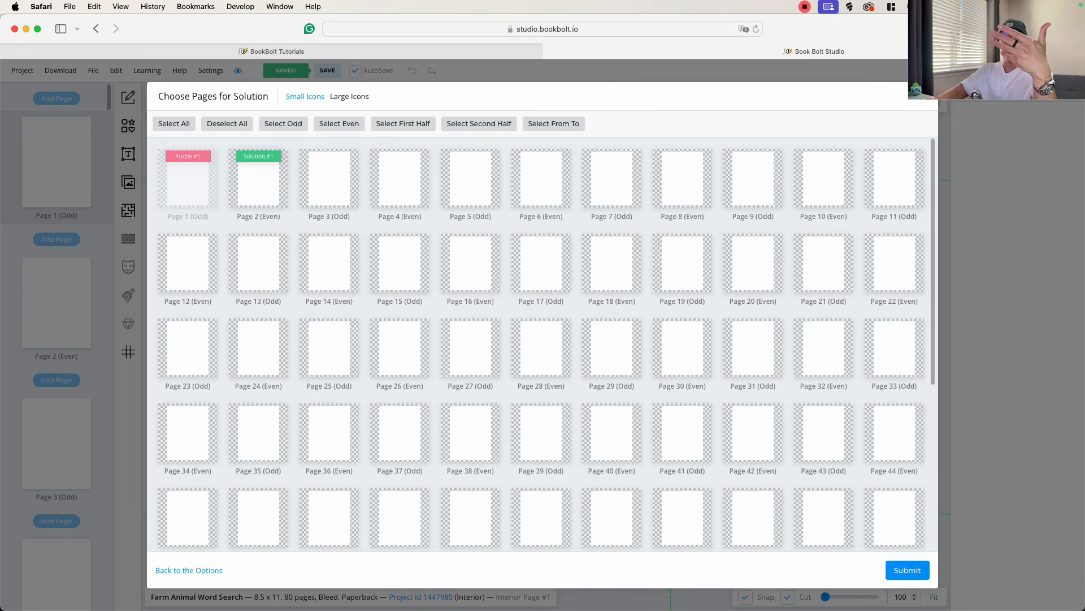
- Review the page assignment, keep page 2 for Solution #1 and submit it to generate the word search pages
scroll(256, 177, down, 5)
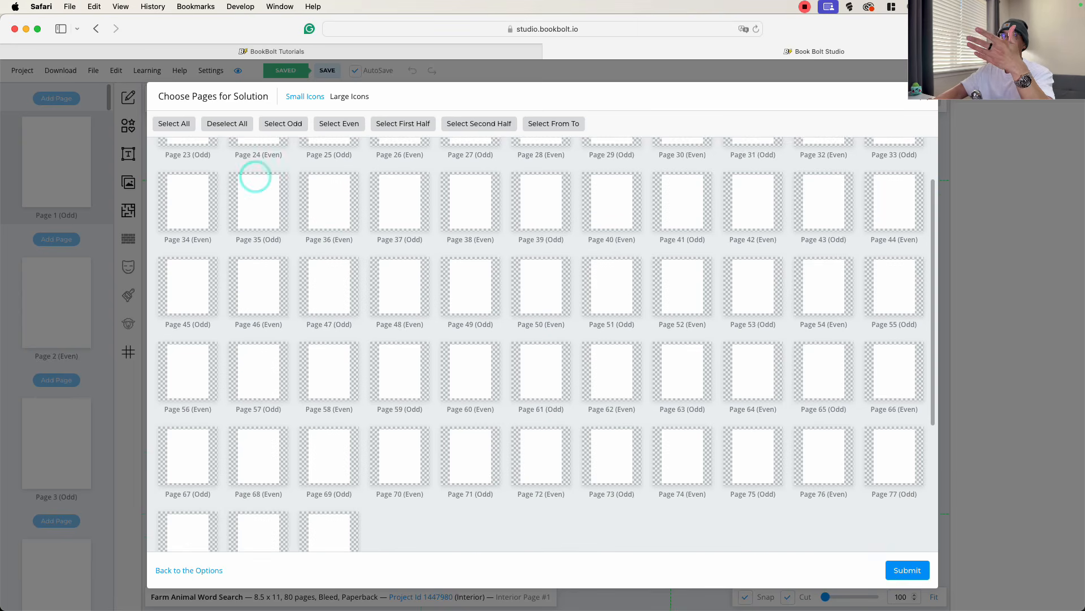
scroll(546, 344, up, 5)
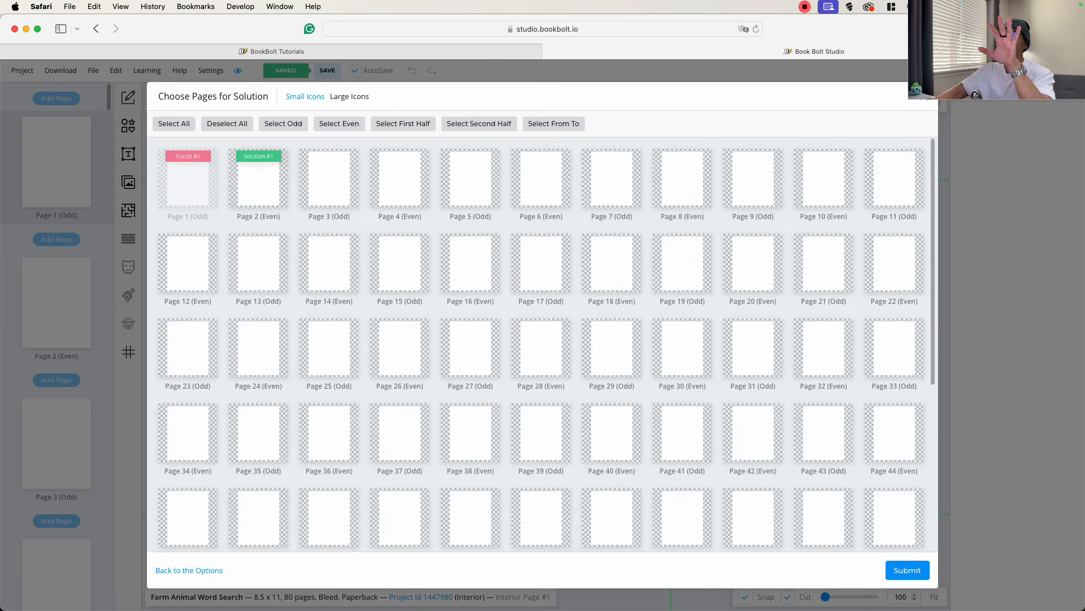
scroll(546, 345, down, 5)
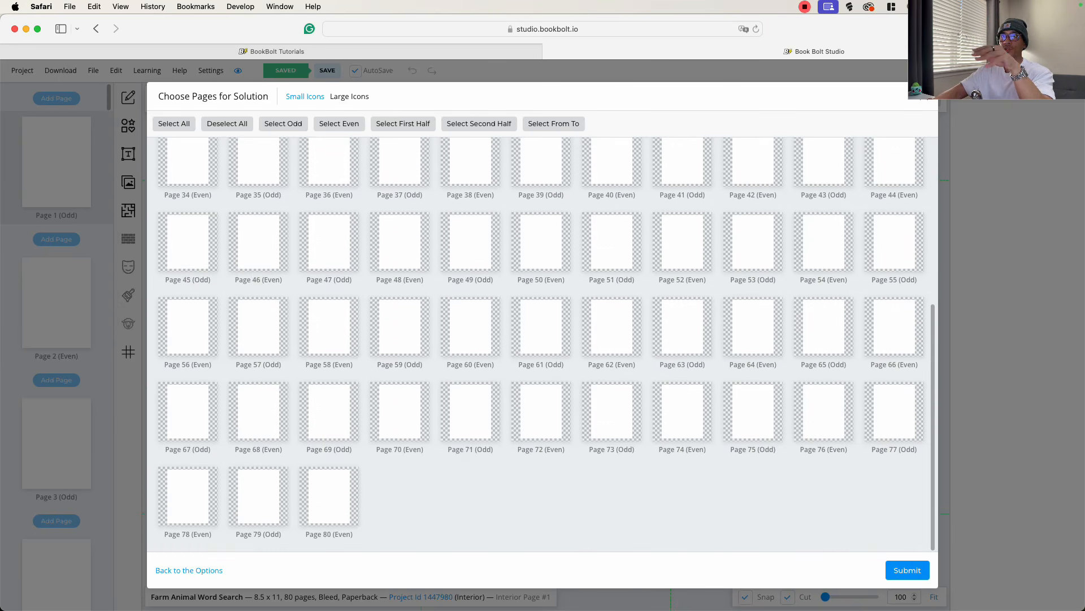
click(405, 518)
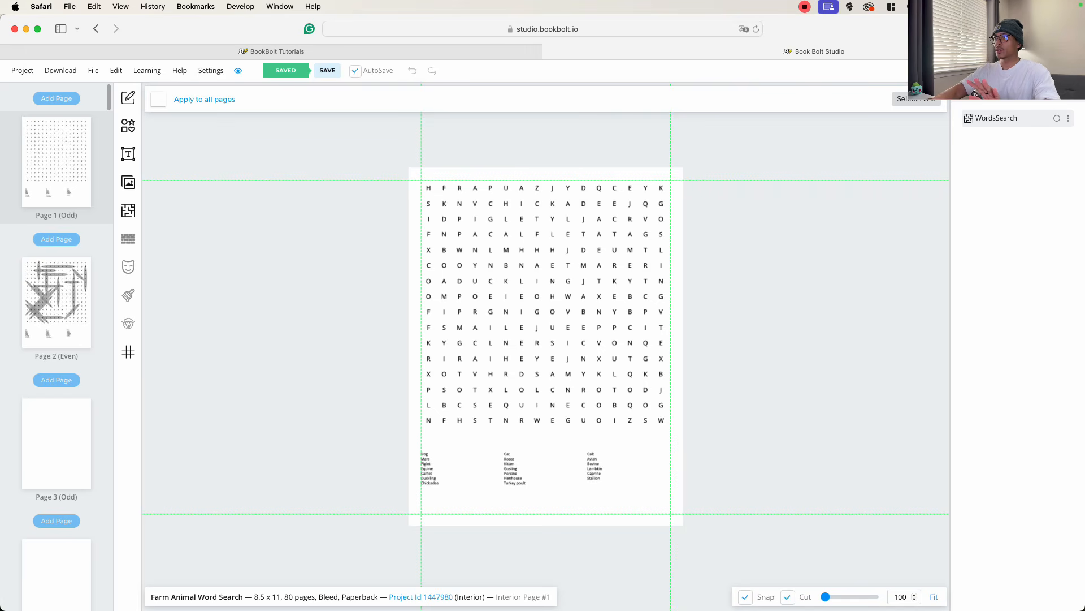
- Inspect the generated puzzle on page 1 and its highlighted solution on page 2 at an enlarged view
drag(825, 596, 829, 596)
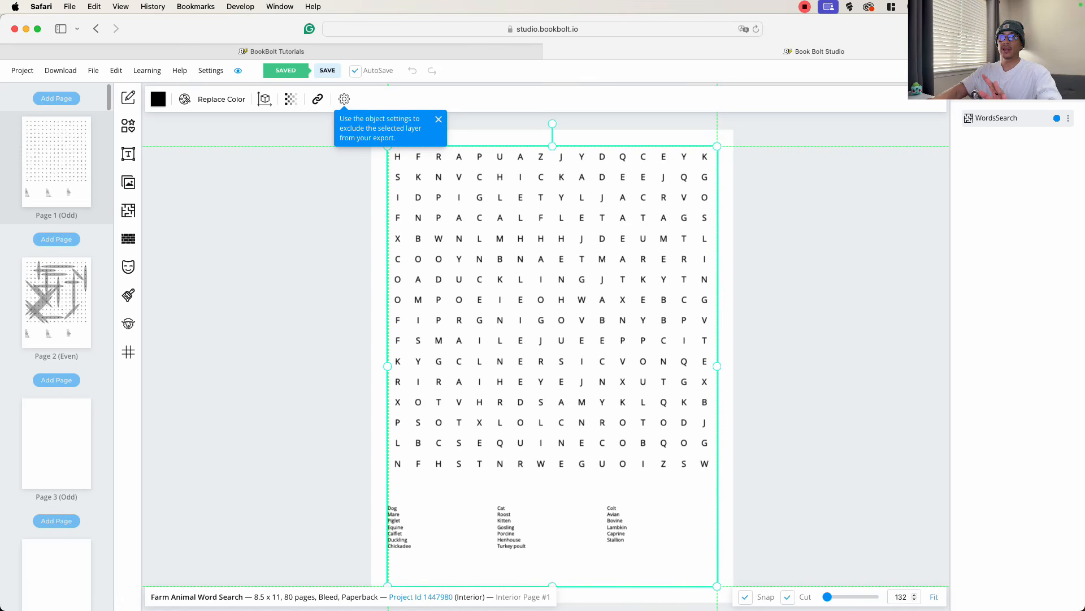
click(68, 298)
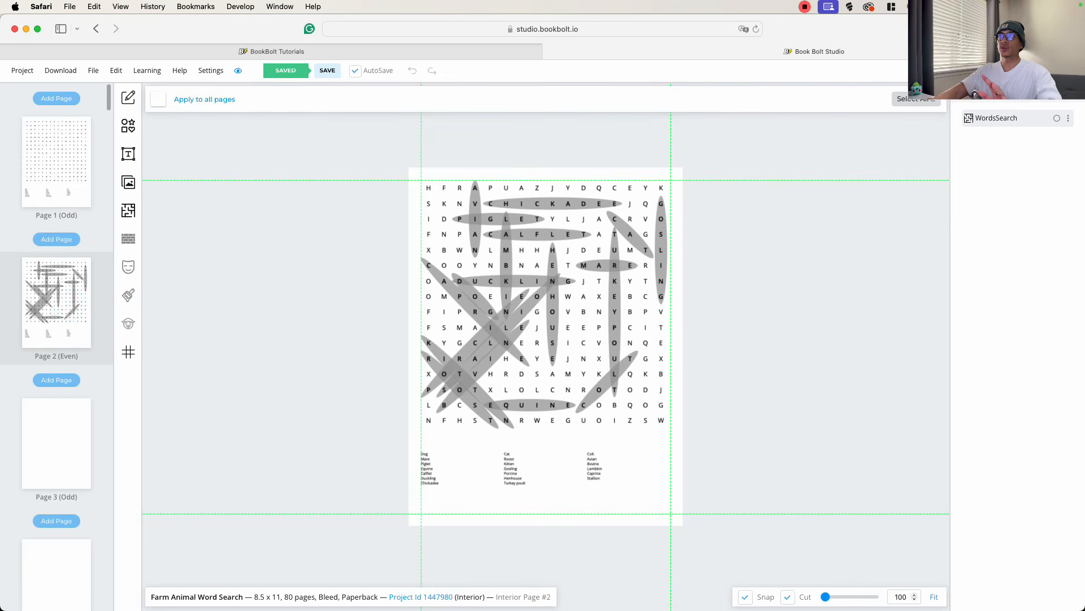
click(933, 597)
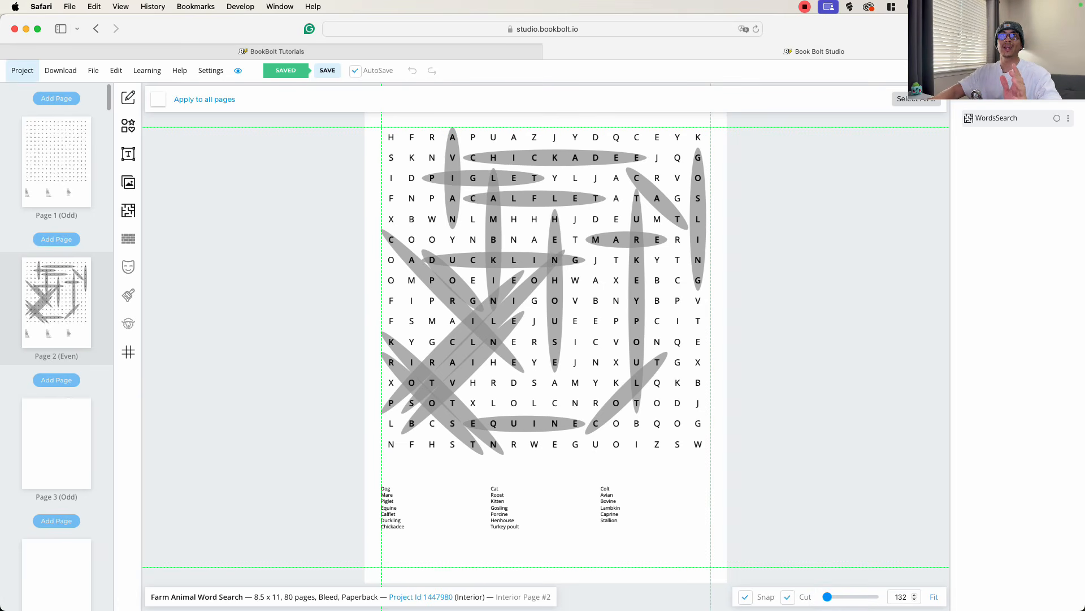
- Review the available formats for downloading the project or the current page
click(60, 70)
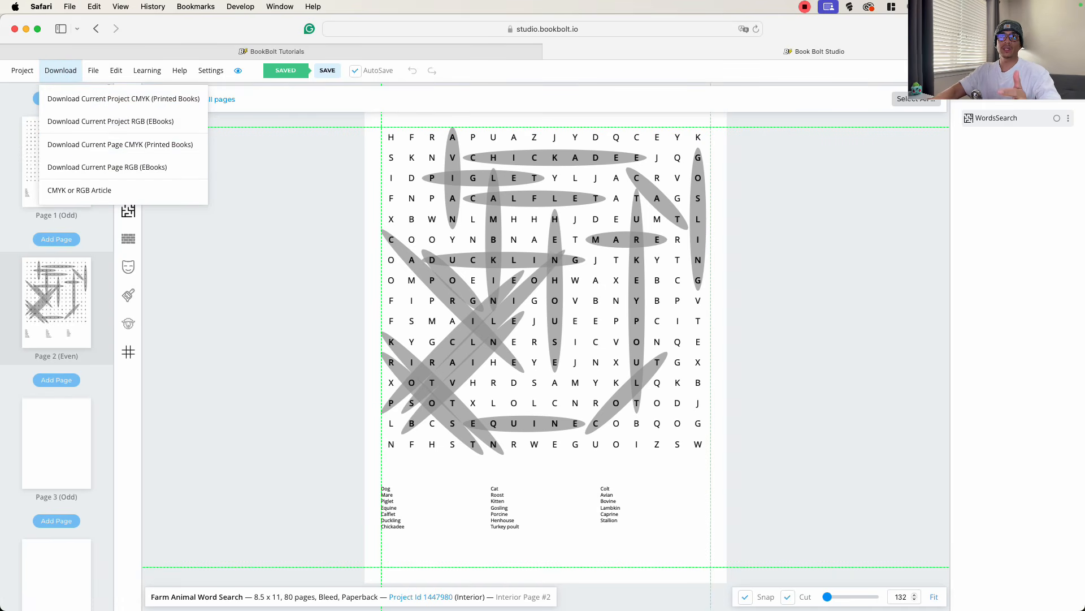
scroll(56, 339, down, 10)
scroll(57, 339, up, 10)
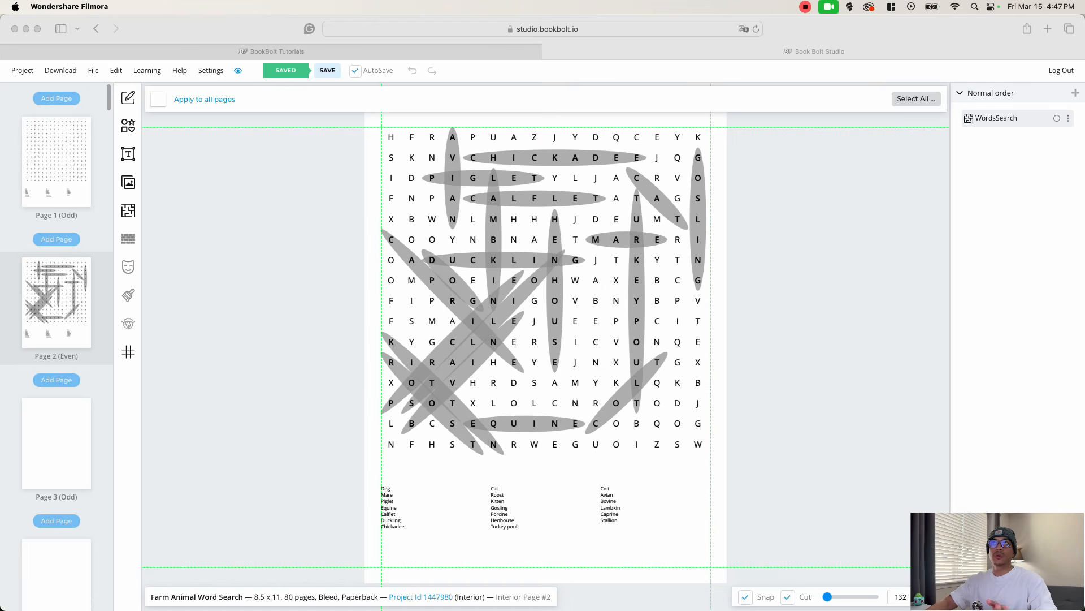
- Shrink the word search solution on page 2 to about a third of its width and move it towards the page's left side
click(507, 323)
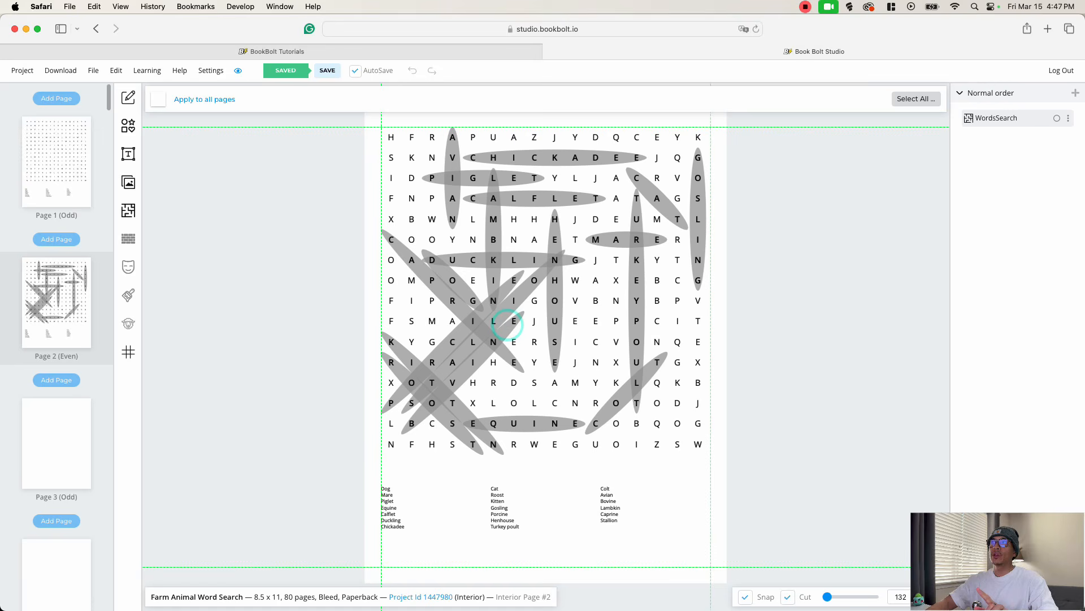
mouse_move(495, 319)
mouse_down()
mouse_move(494, 339)
mouse_move(477, 325)
mouse_move(494, 318)
mouse_up()
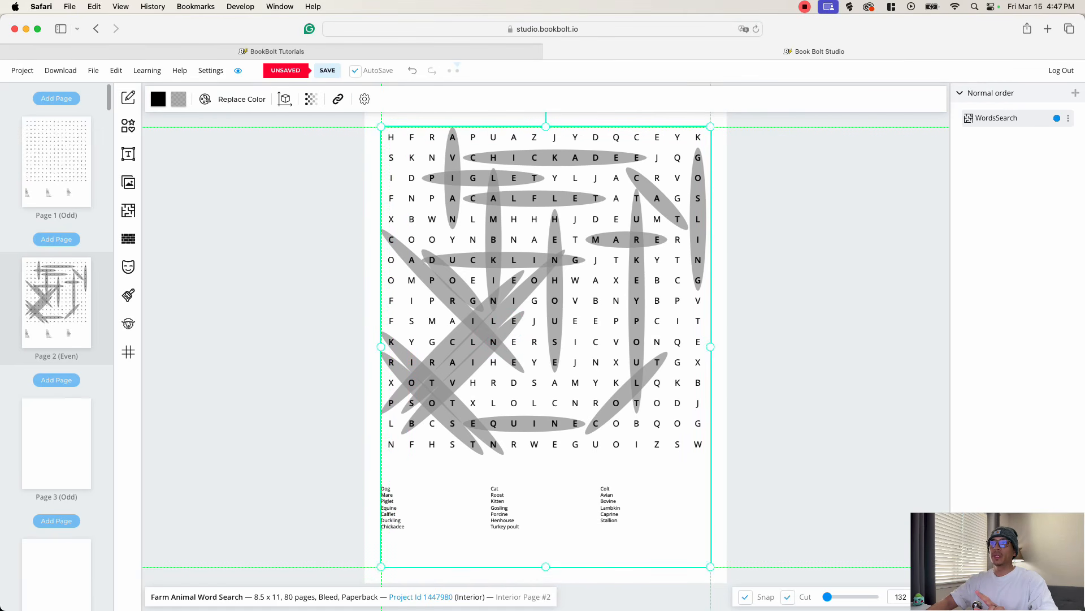
click(377, 565)
click(392, 562)
drag(383, 567, 600, 274)
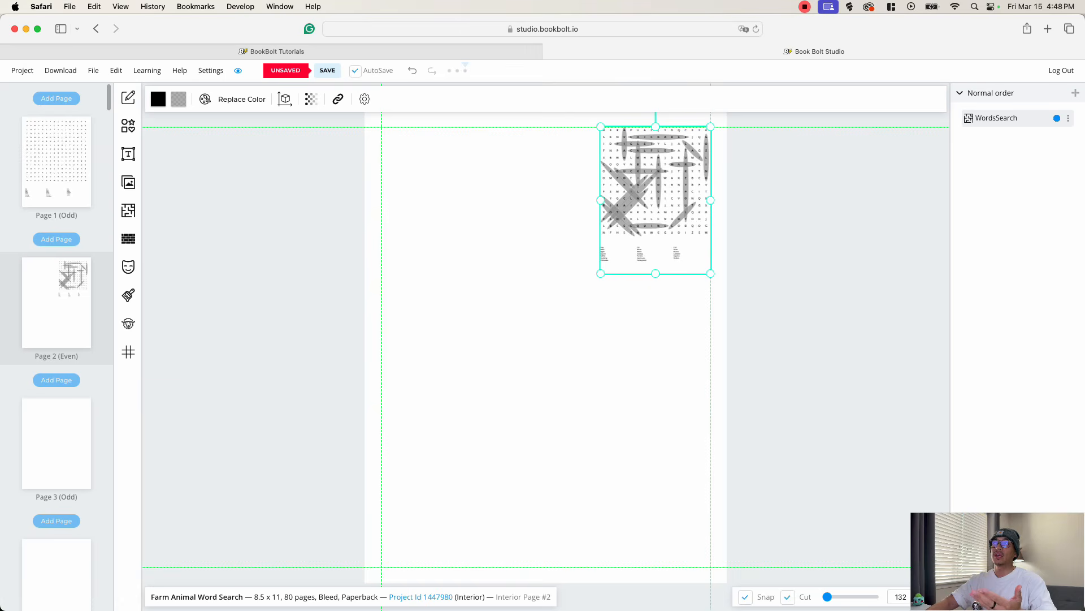
drag(686, 177, 467, 177)
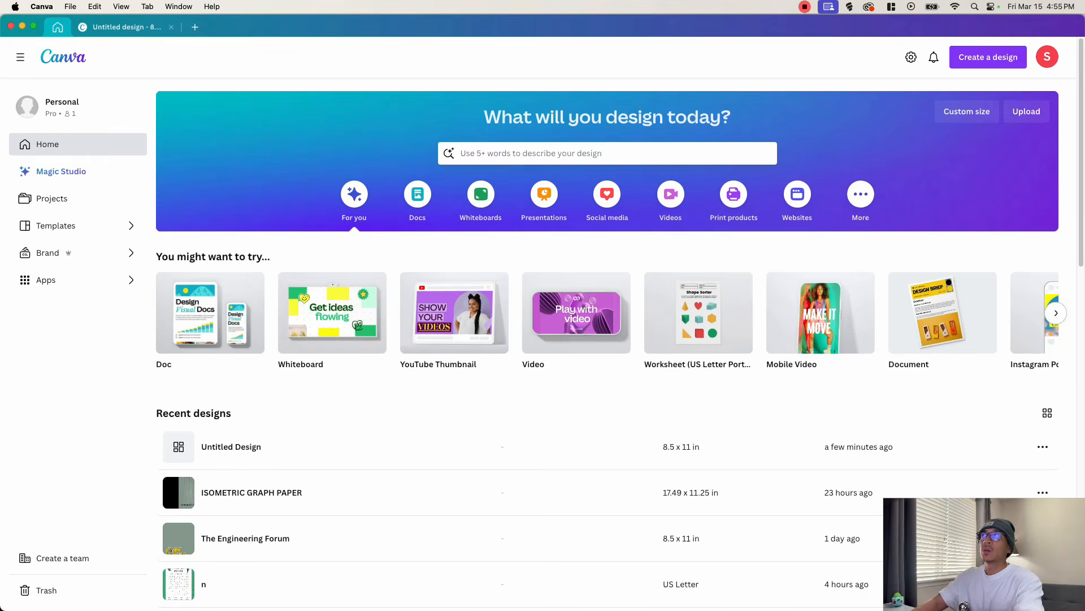
- Switch to Canva, create a new 8.5 × 11 in design and search its templates for "word search"
click(972, 113)
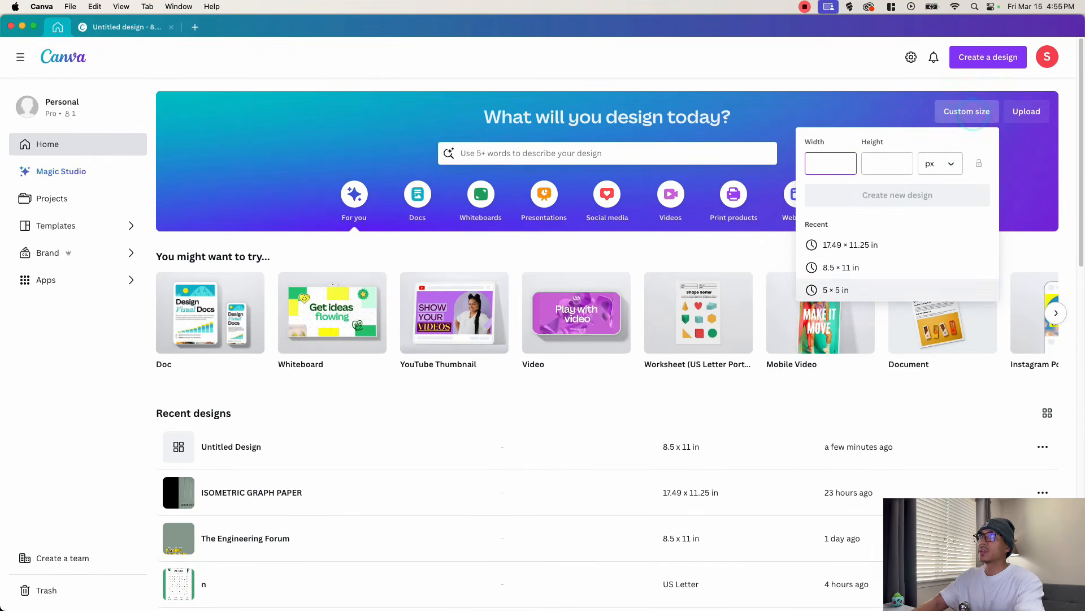
click(841, 267)
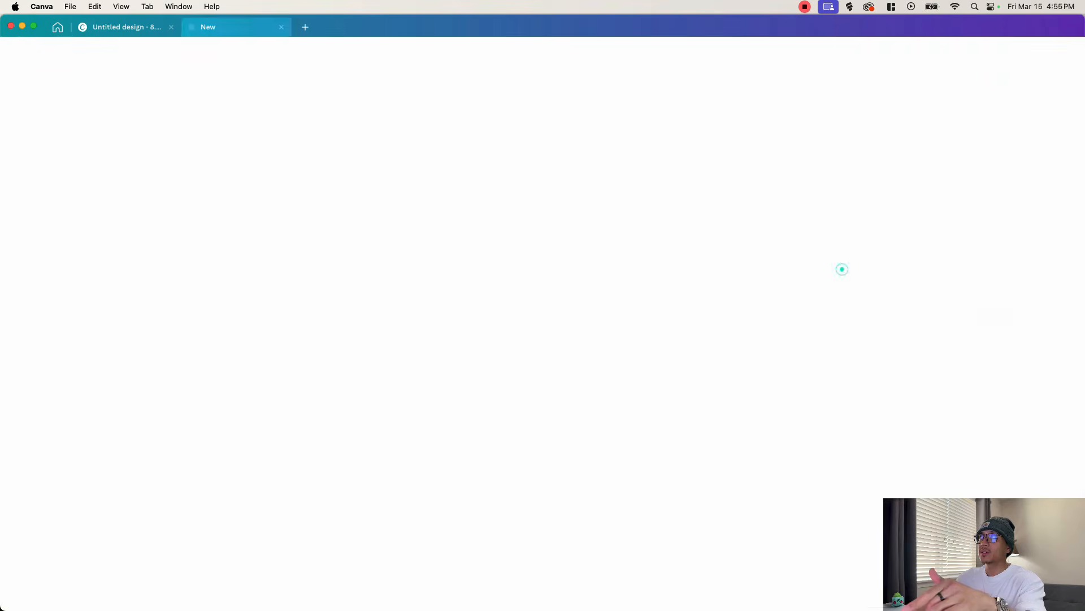
click(128, 88)
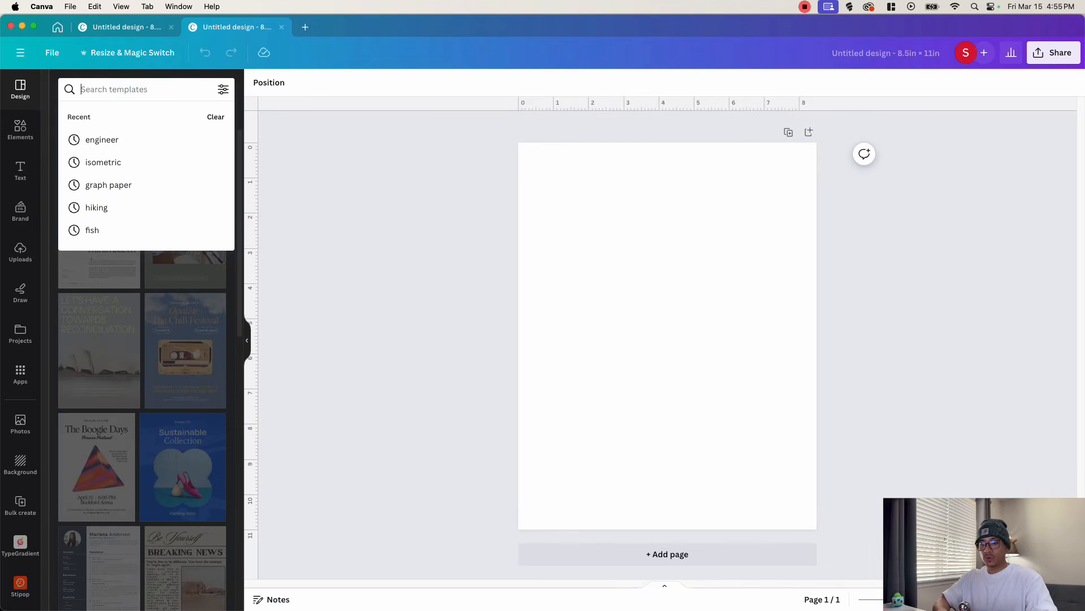
text(word easr)
key(BackSpace)
key(BackSpace)
key(BackSpace)
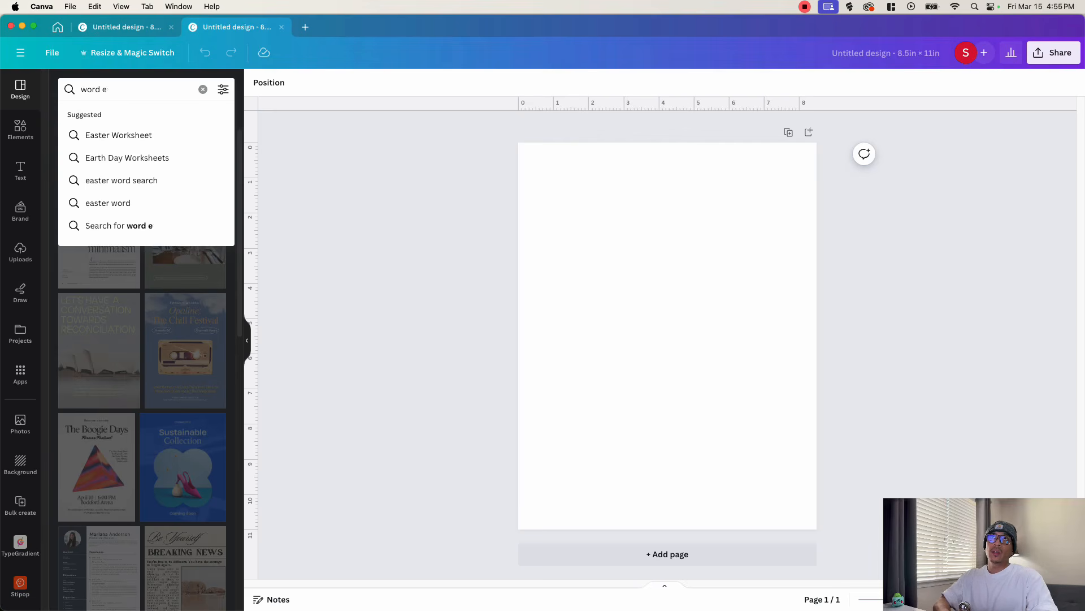
key(BackSpace)
text(rch)
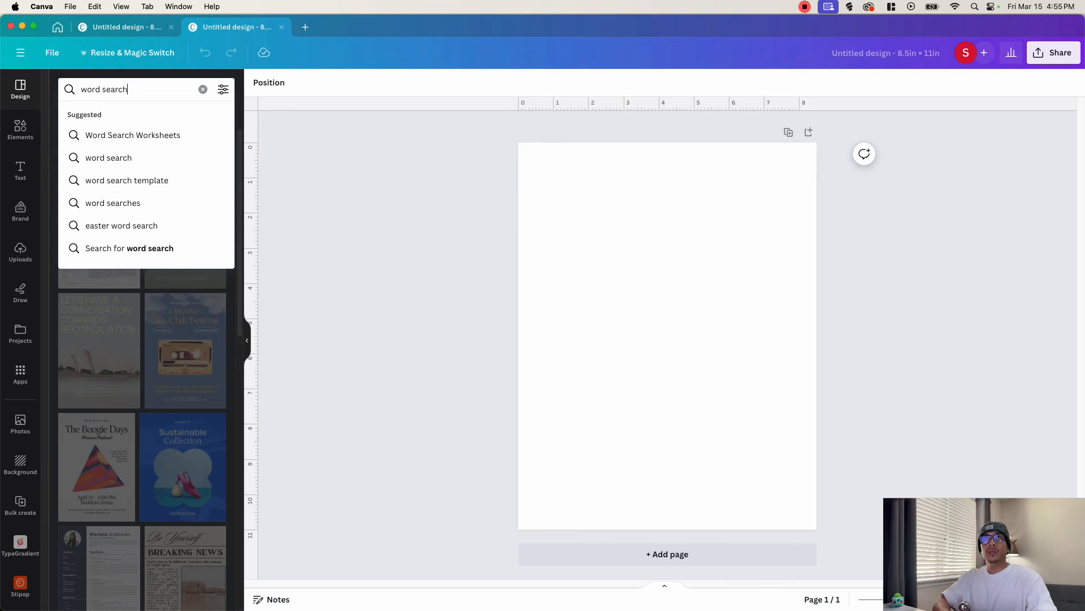
key(Return)
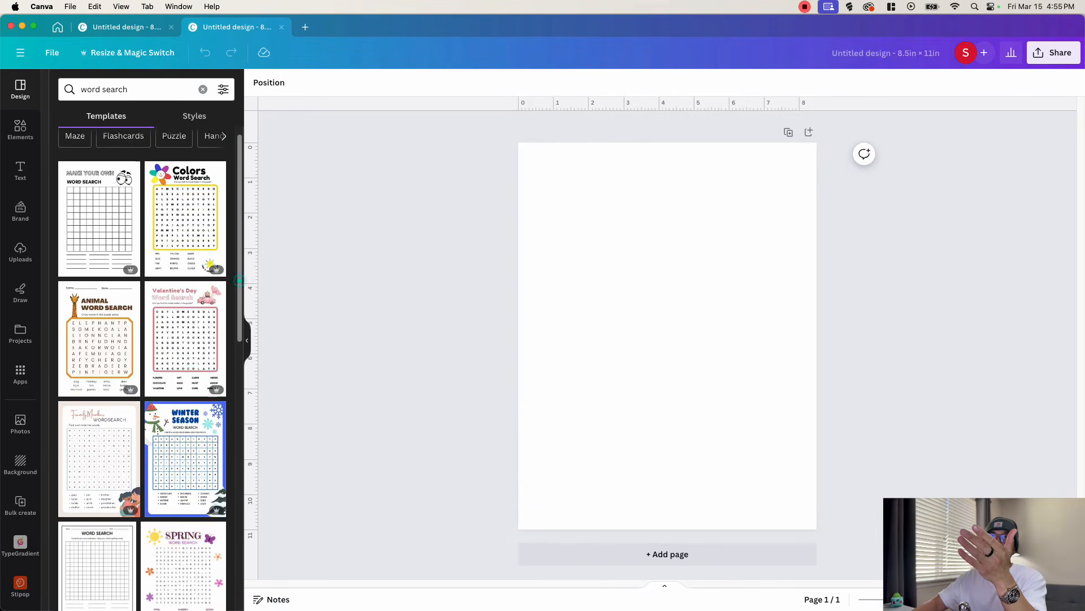
- Apply the black-and-white puzzle page of the "Words with OUGH WordSearch ESL Vocabulary Activity Worksheet" template to the blank page
scroll(150, 367, down, 5)
scroll(142, 367, down, 10)
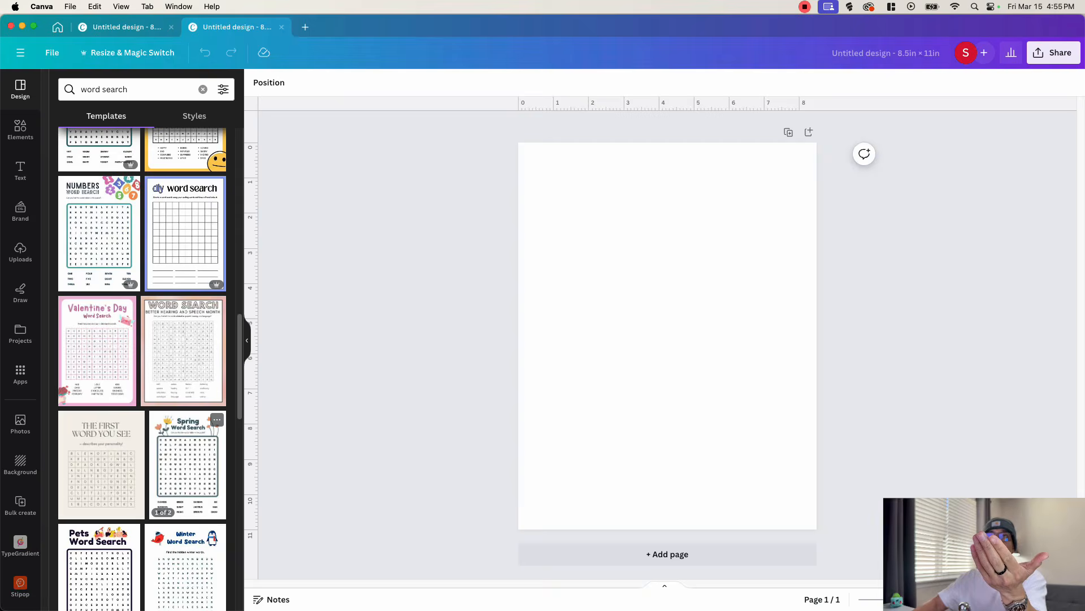
scroll(142, 368, down, 6)
scroll(142, 368, down, 12)
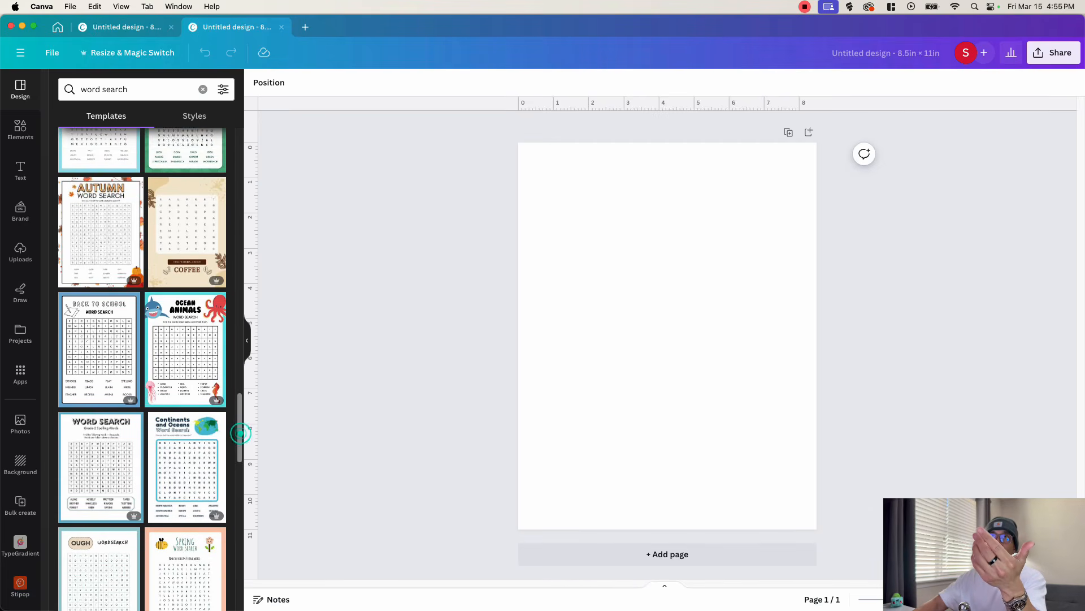
scroll(187, 339, down, 4)
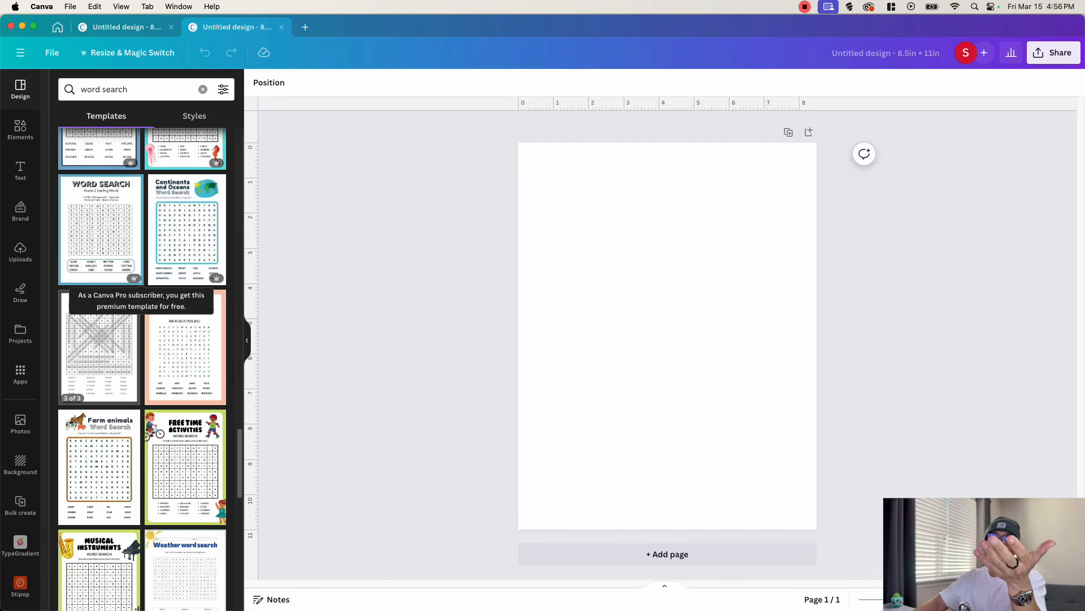
click(99, 347)
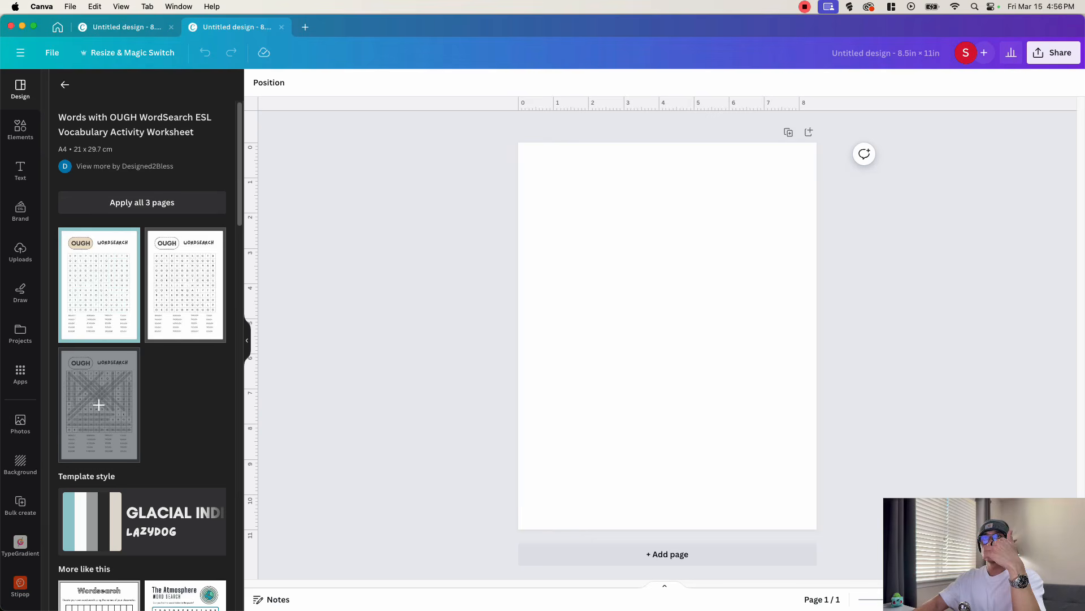
click(185, 285)
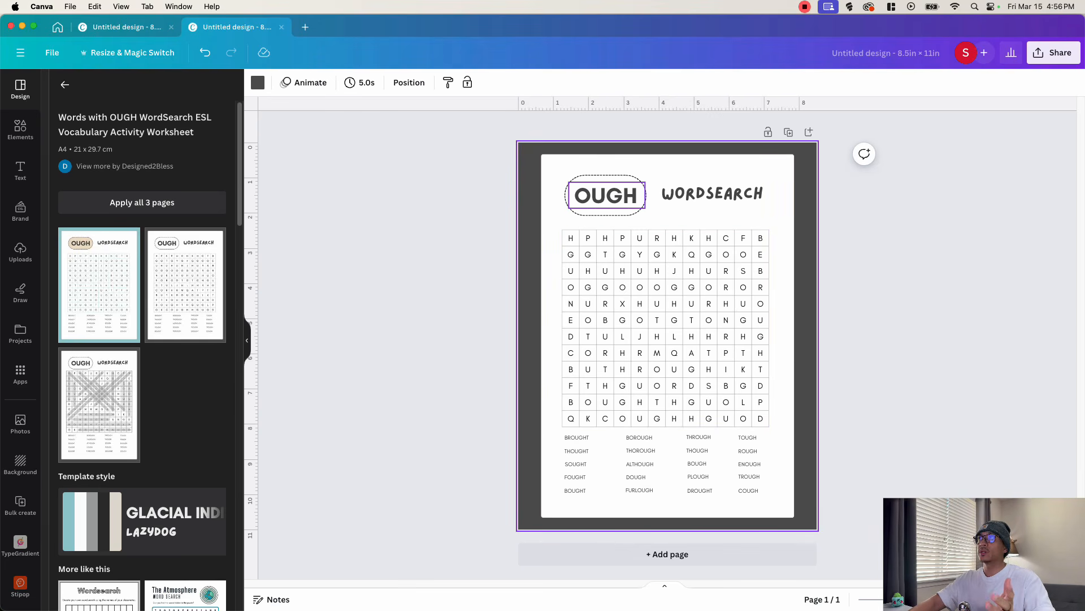
- Replace the heading "OUGH" with "FARM ANIMAL" and widen its text box to fit on one line
click(606, 195)
click(606, 195)
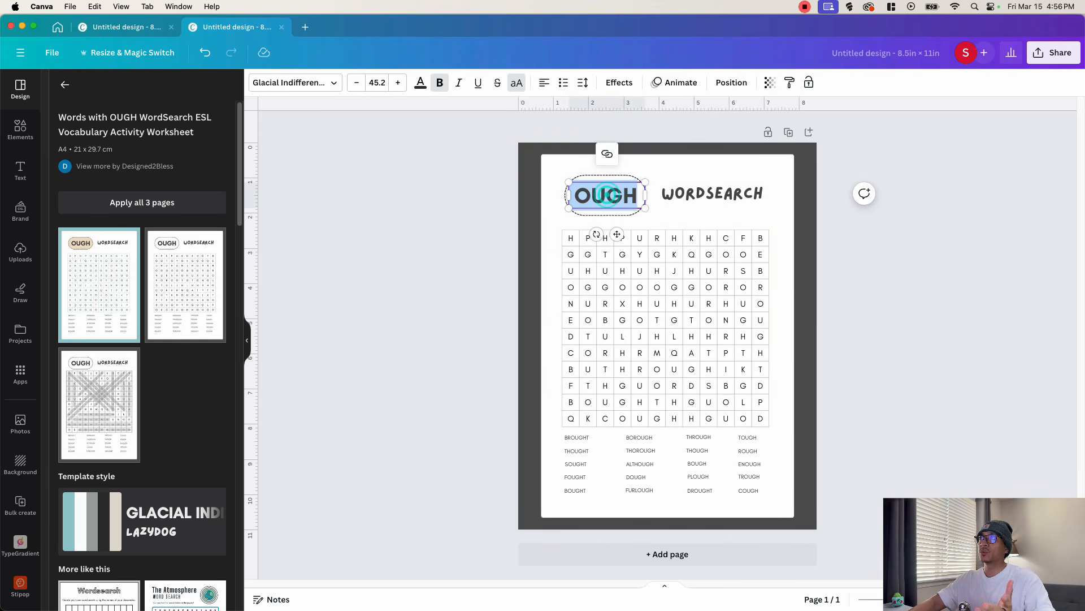
text(FARM A)
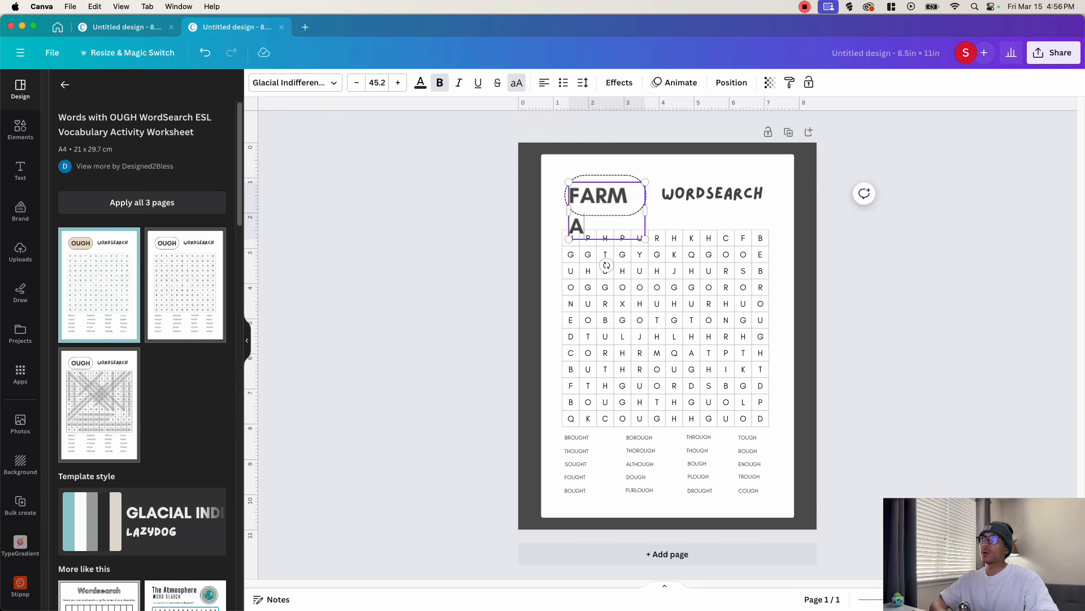
text(NIMAL)
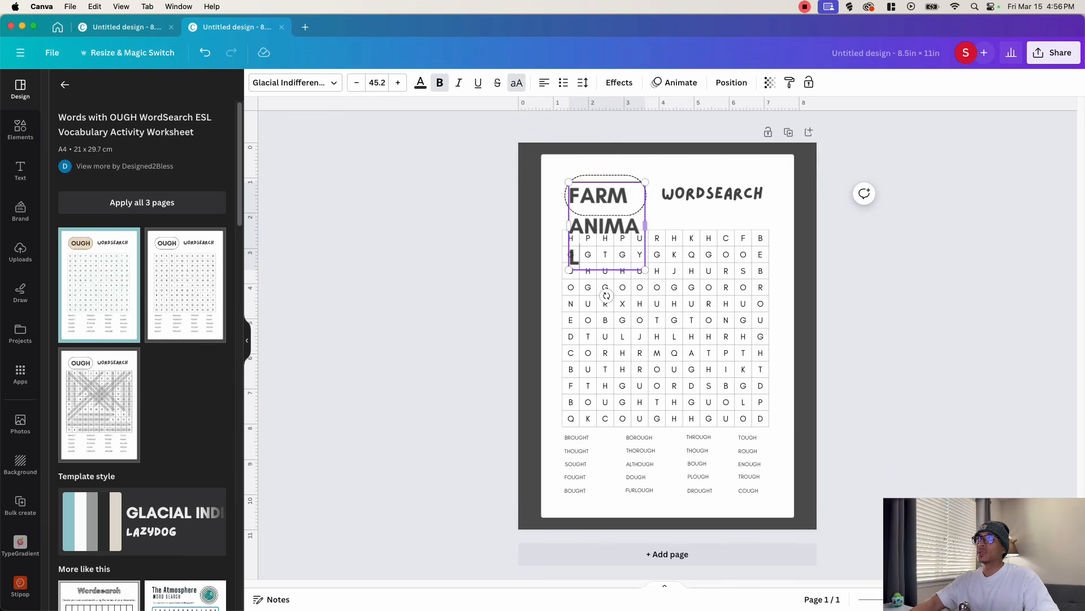
drag(644, 222, 739, 225)
- Move the WORDSEARCH title up out of the way, then fit the FARM ANIMAL heading inside its dashed outline by shrinking the text and widening the outline
drag(754, 192, 761, 161)
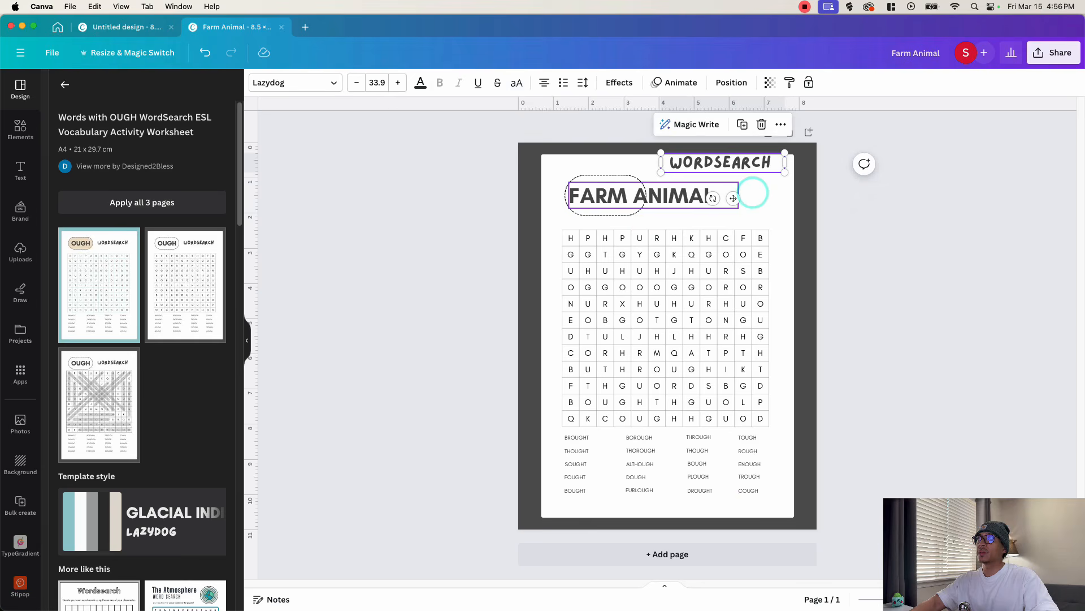
click(643, 196)
drag(646, 196, 621, 196)
click(648, 197)
click(693, 199)
click(635, 197)
click(544, 83)
- Shrink the slanted WORDSEARCH title and place it just right of the FARM ANIMAL outline
drag(735, 179, 744, 213)
key(super+z)
click(730, 163)
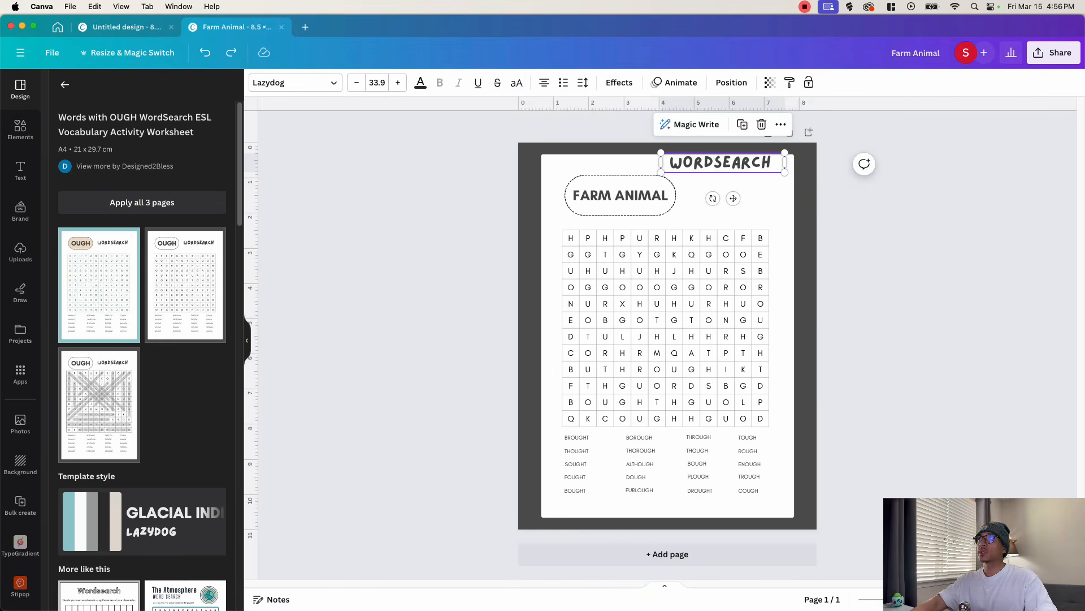
drag(661, 153, 728, 229)
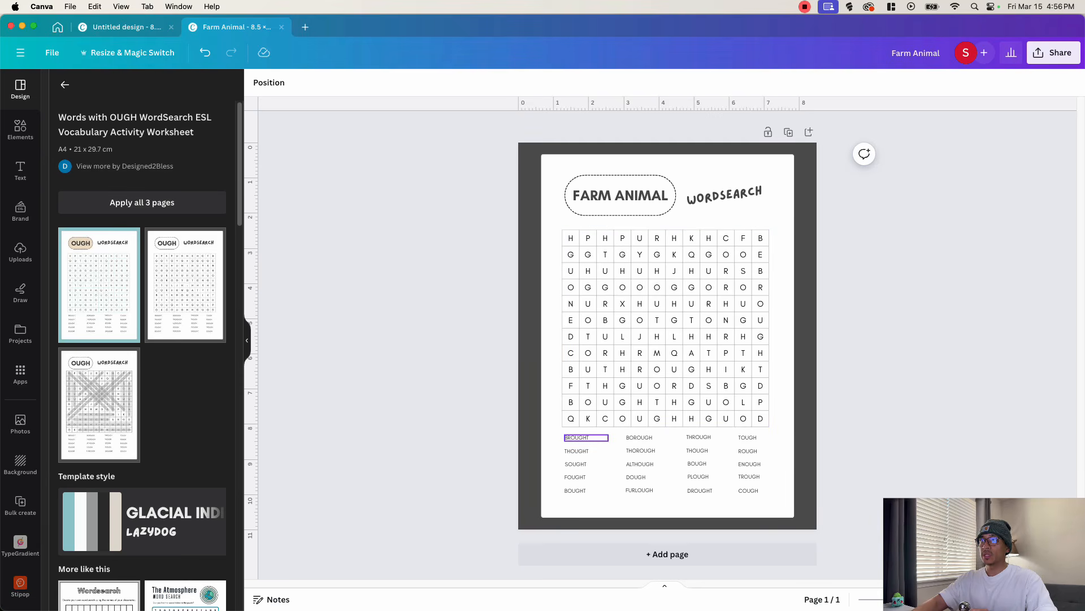
- Check that the words listed beneath the grid are separate text entries
click(579, 437)
click(589, 450)
click(584, 463)
click(583, 477)
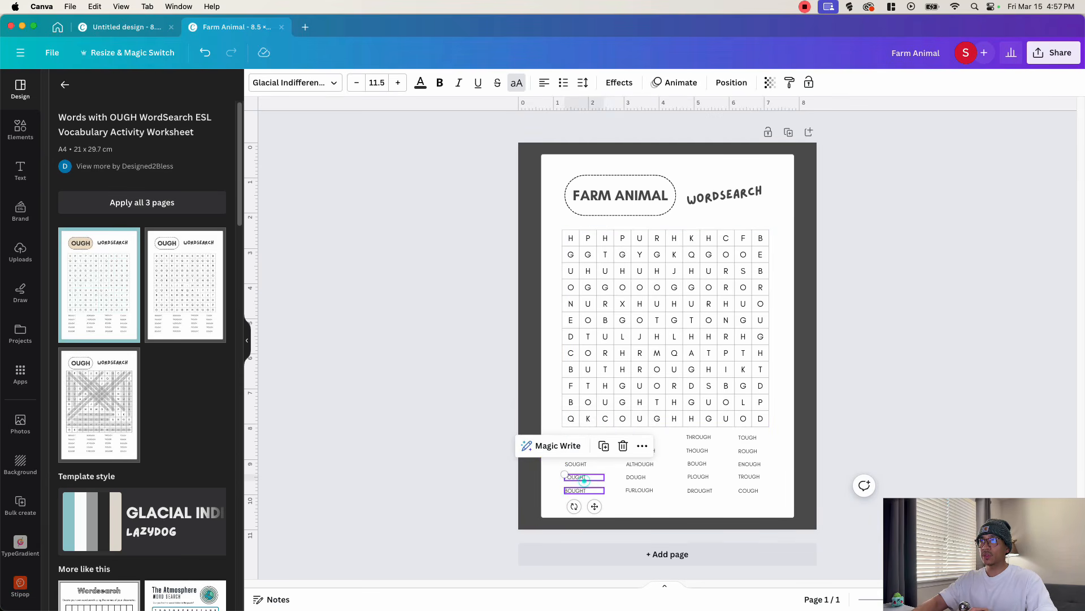
click(583, 490)
click(664, 489)
click(652, 491)
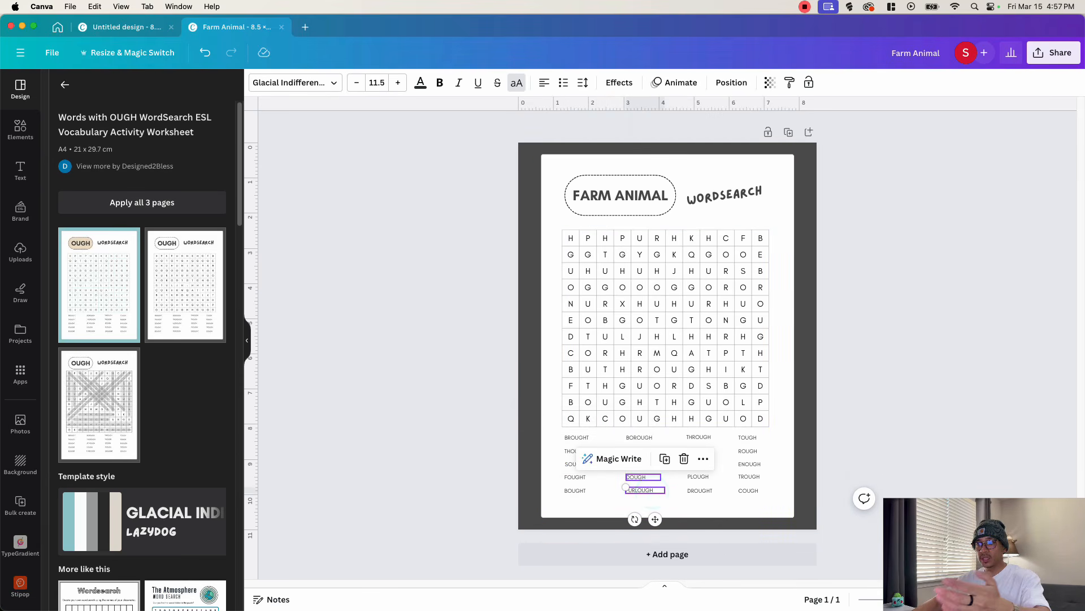
- Look up the farm animal list in Google Sheets and put DOG, CAT, PIGLET and KITTEN in the design's first word column
key(ctrl+Up)
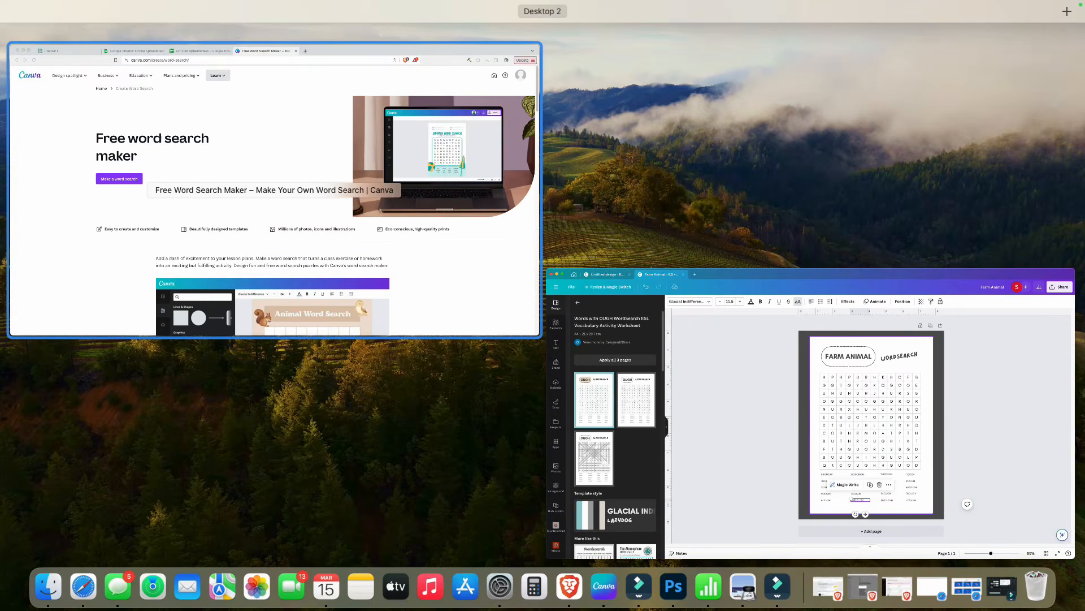
click(339, 198)
click(367, 23)
key(ctrl+Up)
click(814, 396)
click(582, 451)
key(ctrl+Up)
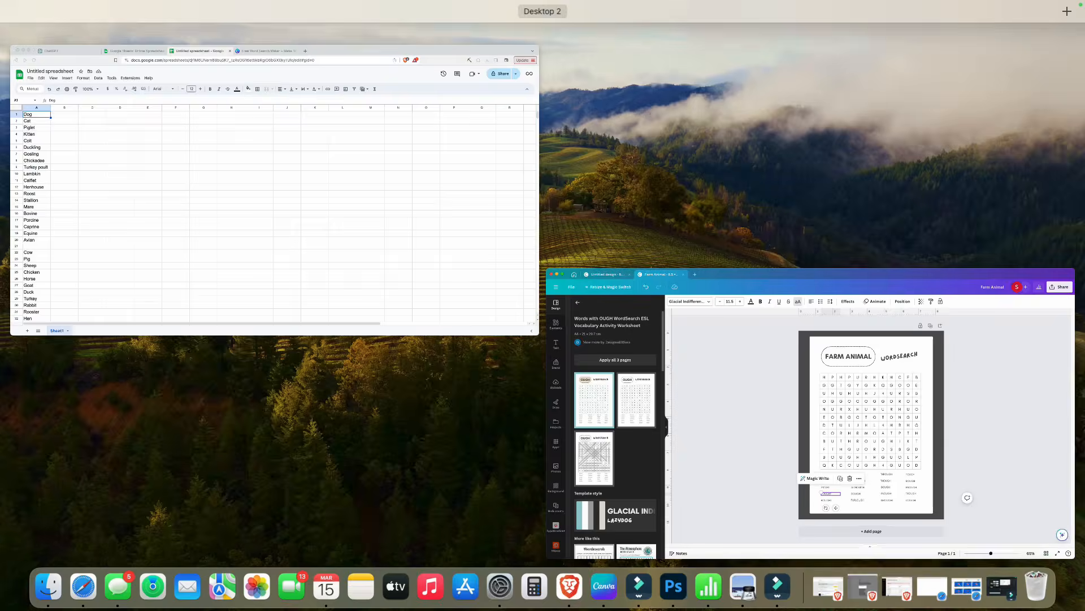
click(814, 396)
- Replace the second word column with COLT, DUCKLING, GOSLING, CHICKADEE and COW, following the Google Sheets list
double_click(642, 438)
text(COLT)
double_click(642, 450)
text(DUCKLING)
double_click(640, 464)
key(ctrl+Up)
click(814, 418)
text(GOSLING)
double_click(639, 477)
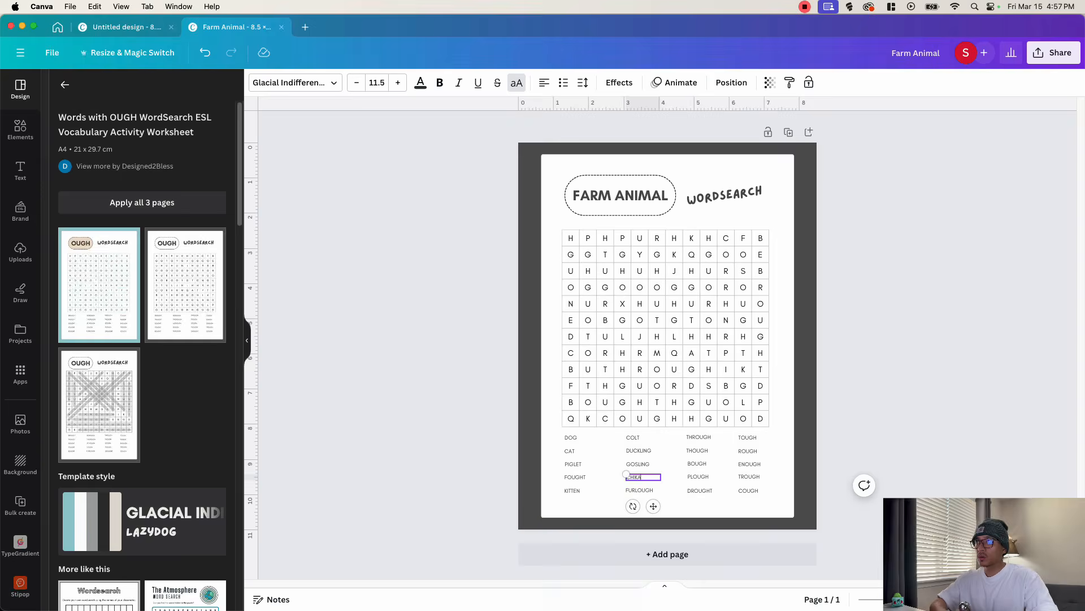
text(CHICKADEE)
key(ctrl+Up)
click(275, 190)
key(ctrl+Up)
click(814, 419)
double_click(641, 490)
text(COW)
- Replace the third word column with PIG, SHEEP, CHICKEN, HORSE and GOAT
double_click(698, 437)
text(PIG)
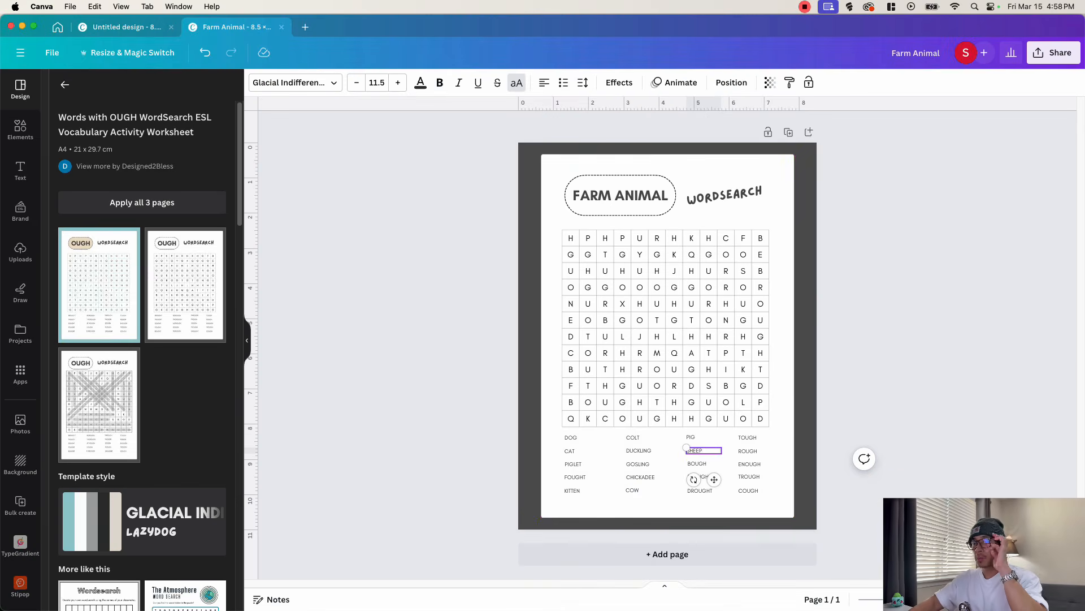
click(699, 477)
text(HORSE)
key(ctrl+Up)
click(814, 418)
text(GOAT)
- Replace the fourth word column with DUCK, TURKEY, RABBIT, ROOSTER and HEN
double_click(750, 437)
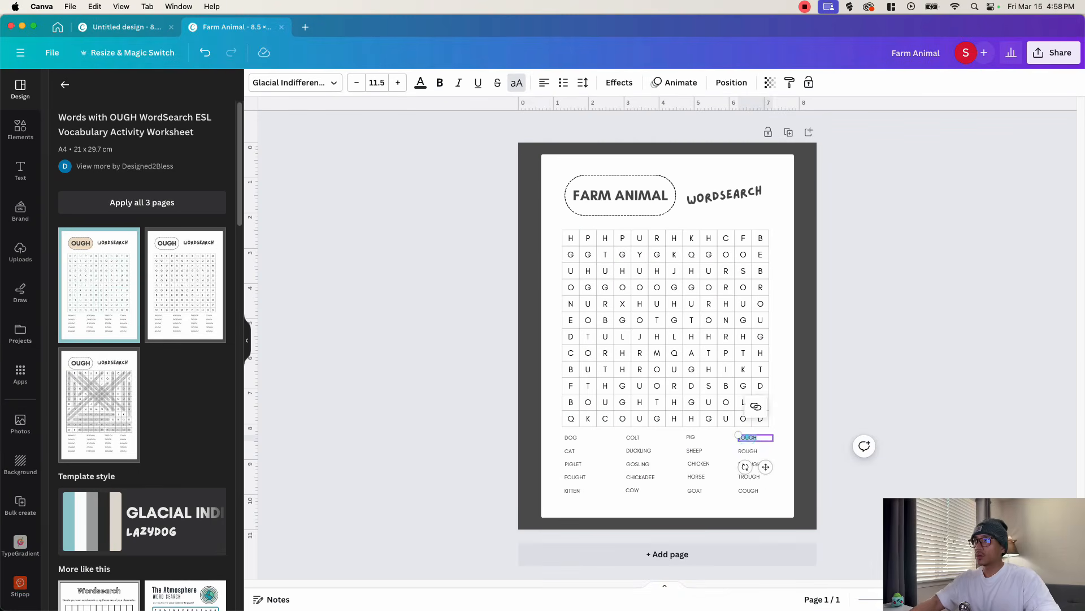
text(DUCK)
double_click(750, 464)
text(RABBIT ROOSTER)
double_click(749, 491)
text(HEN)
click(781, 498)
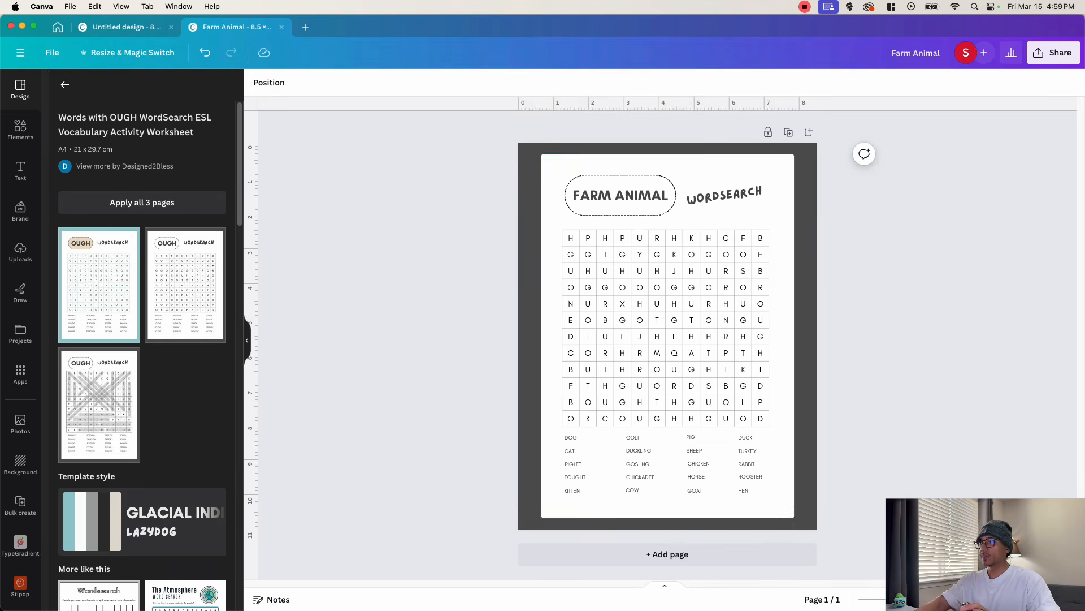
- Spell DOG horizontally in the fourth row of the letter grid, in the third to fifth columns
drag(985, 555, 986, 57)
drag(912, 599, 919, 599)
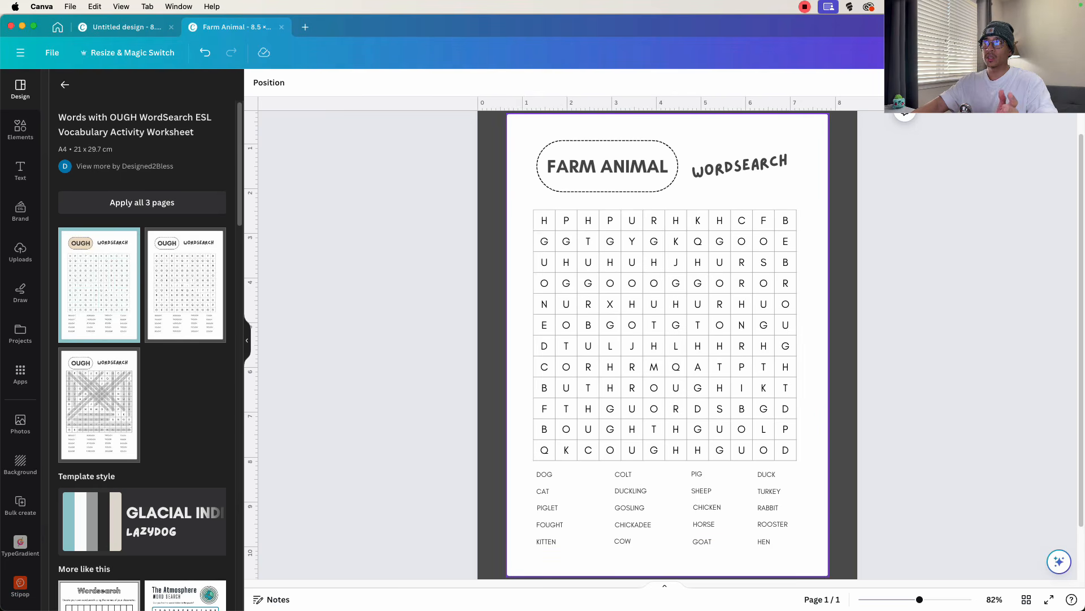
click(543, 473)
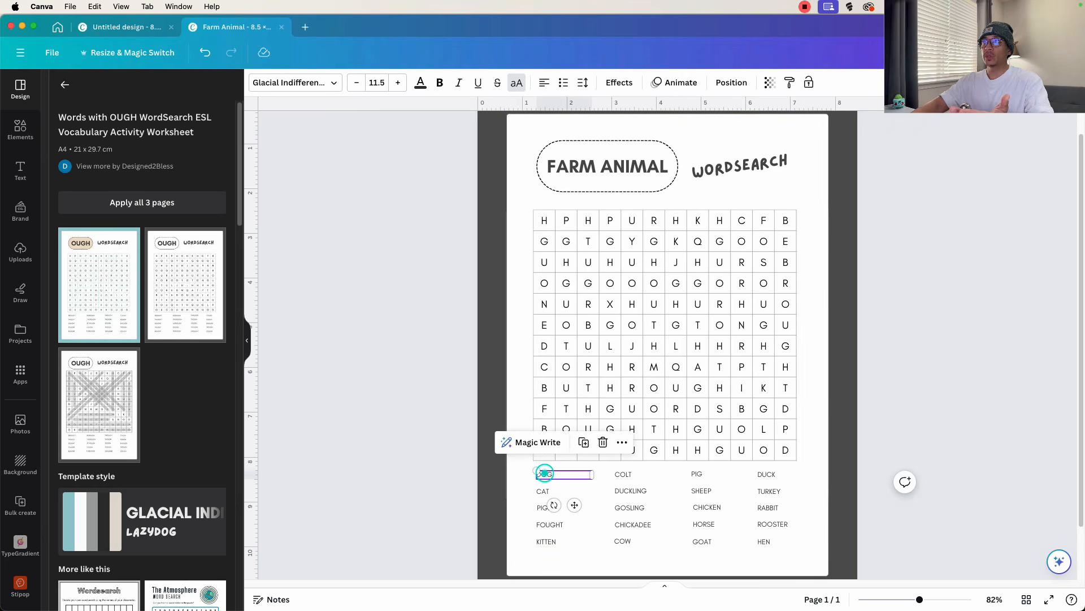
click(595, 306)
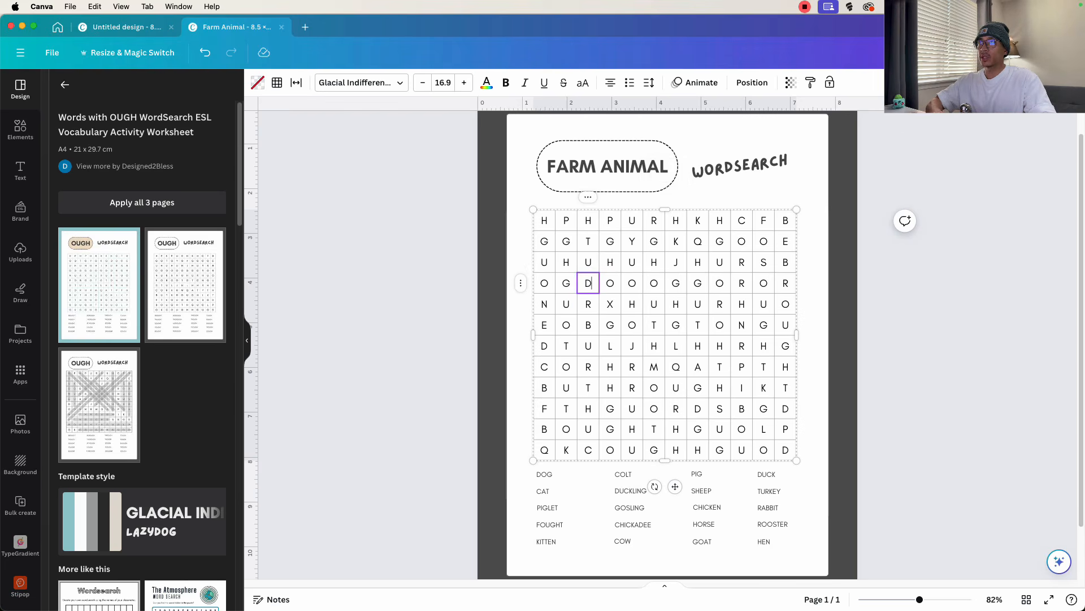
double_click(630, 282)
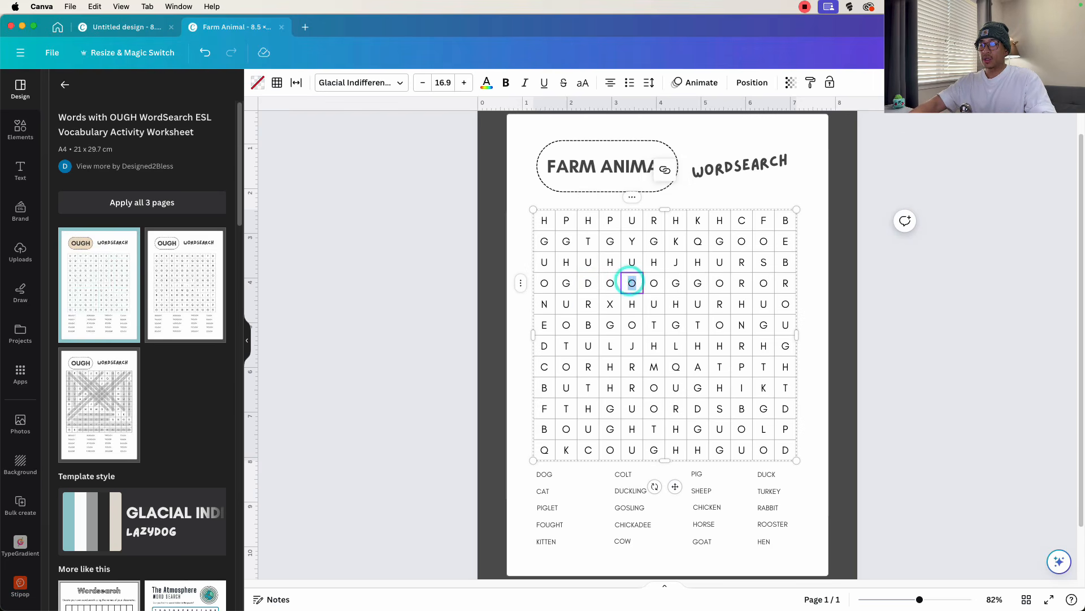
click(632, 345)
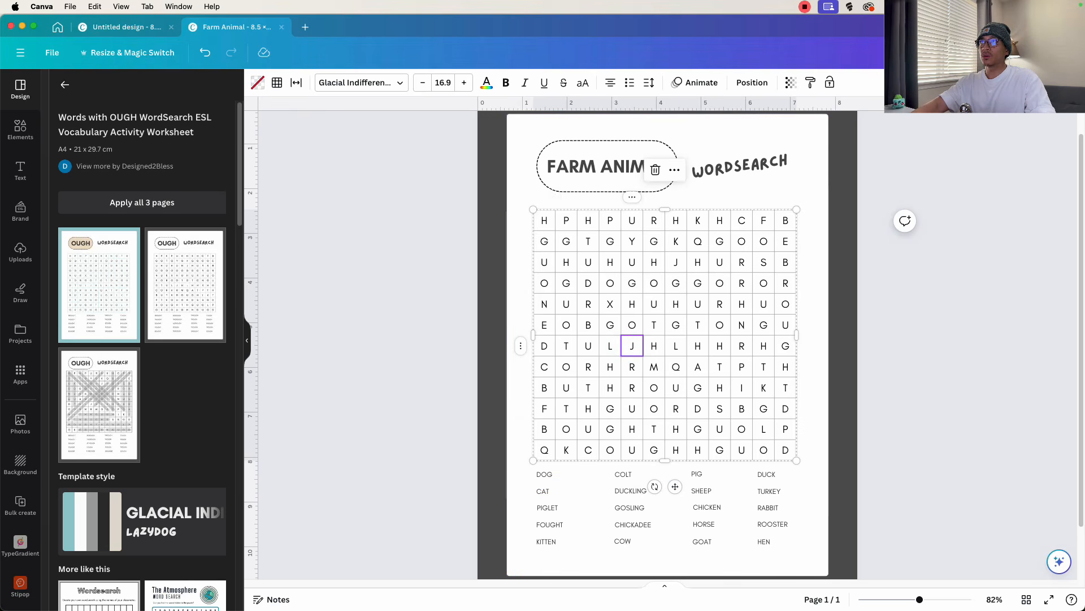
- Spell CAT vertically in the grid's first column, from the ninth to the eleventh row
double_click(544, 387)
double_click(544, 408)
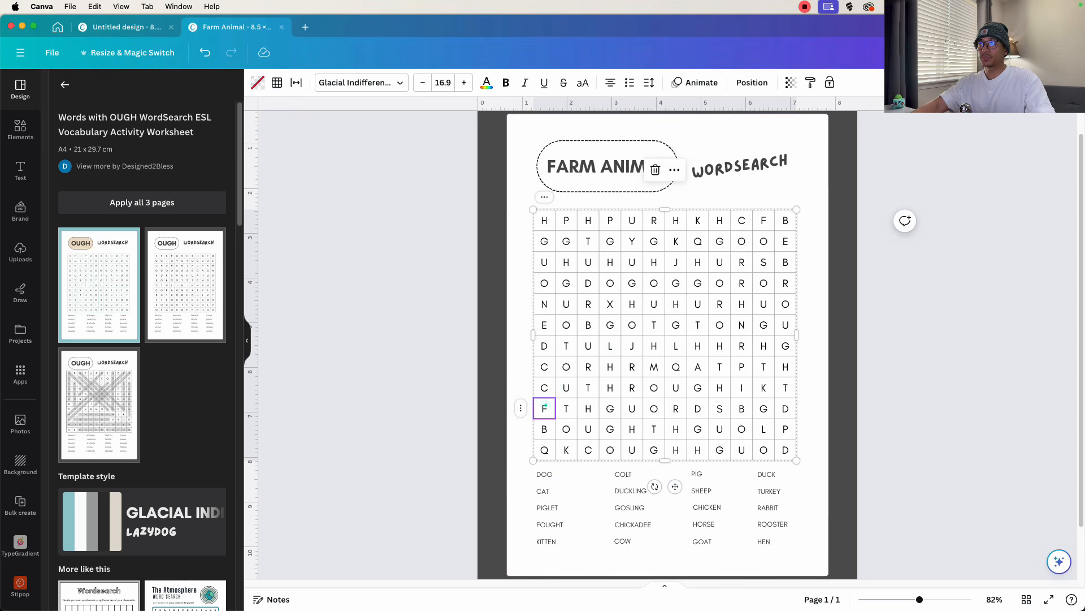
double_click(545, 429)
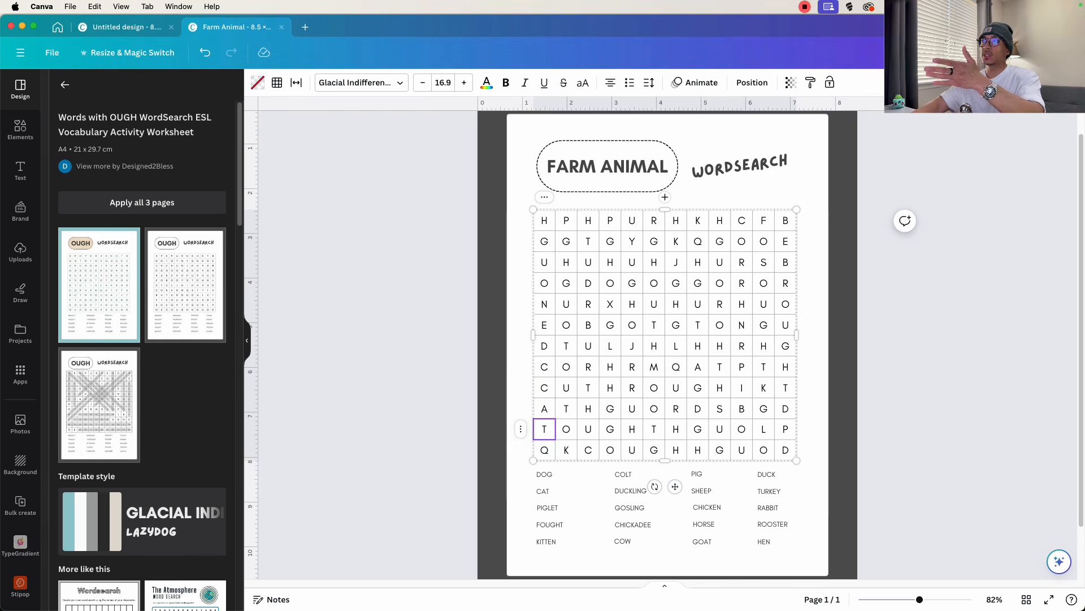
- Duplicate the Farm Animal word search page as a second page for marking the answers
scroll(667, 339, up, 1)
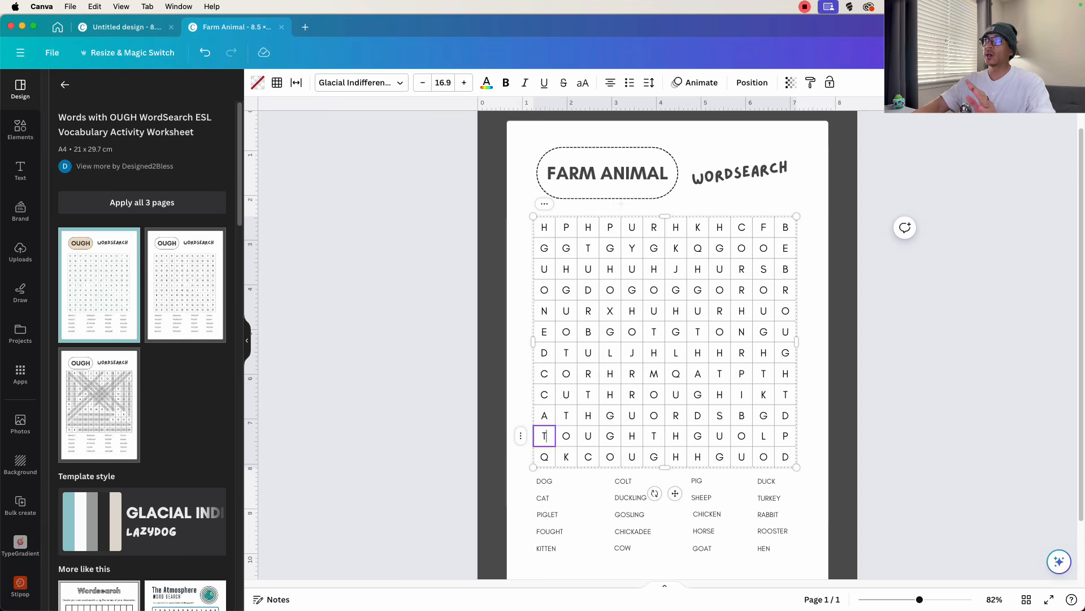
scroll(829, 131, up, 5)
click(829, 132)
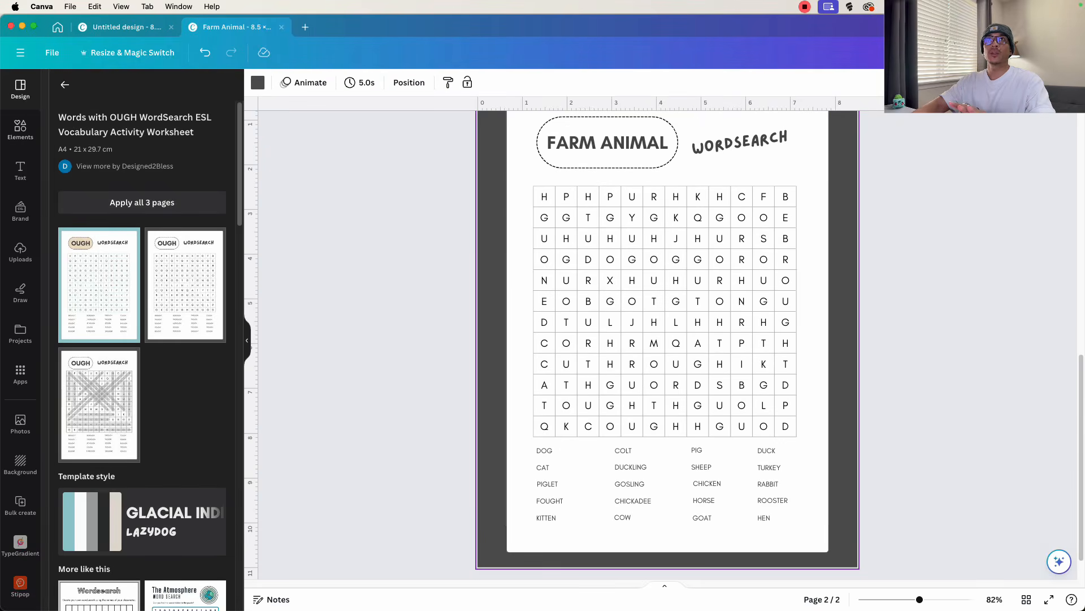
- Add a straight line to the second page and set its line weight to 26
click(16, 125)
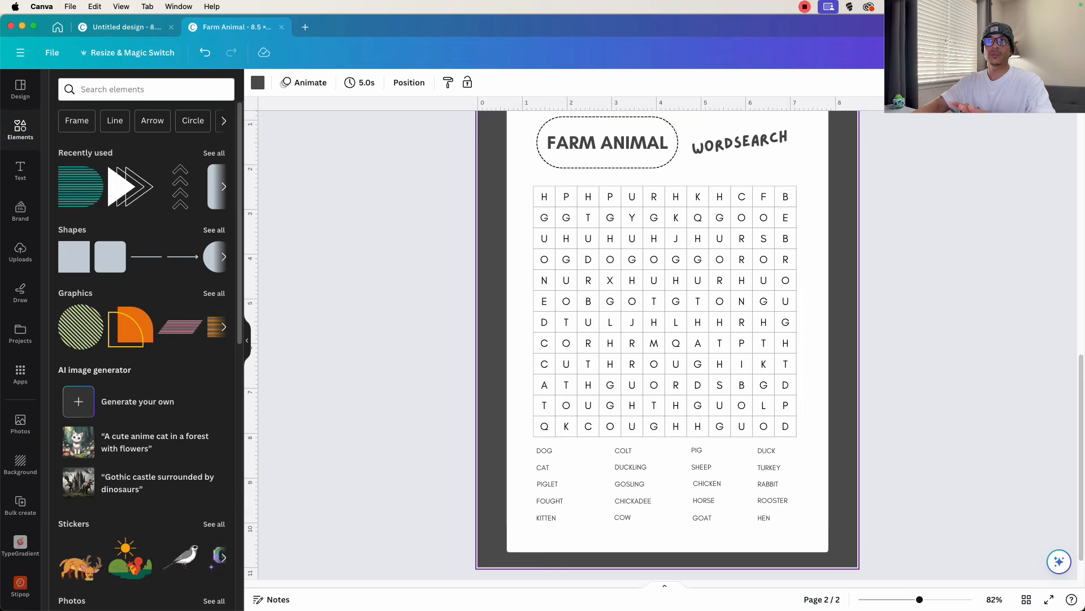
click(153, 256)
drag(729, 321, 694, 321)
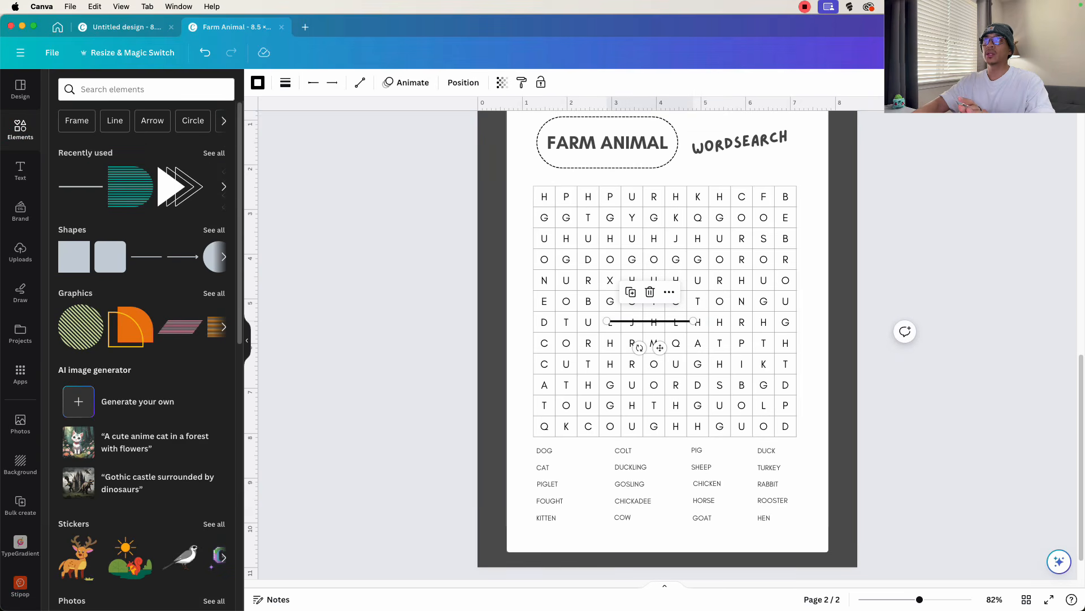
click(285, 82)
drag(288, 182, 325, 182)
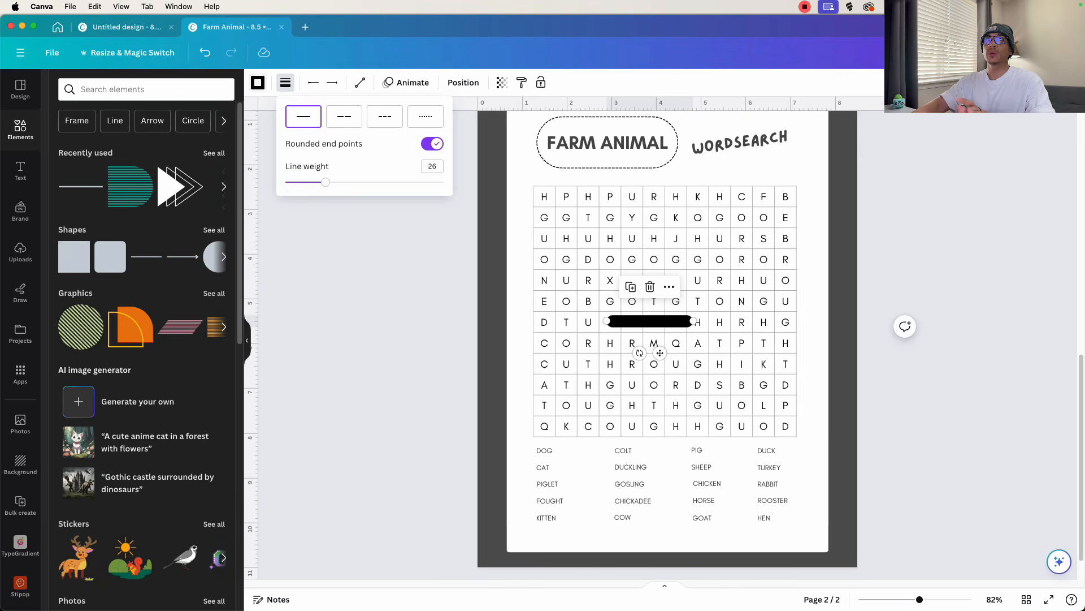
- Colour the thick line grey #898989, make it semi-transparent and fit it vertically over CAT in the grid
click(258, 82)
click(61, 151)
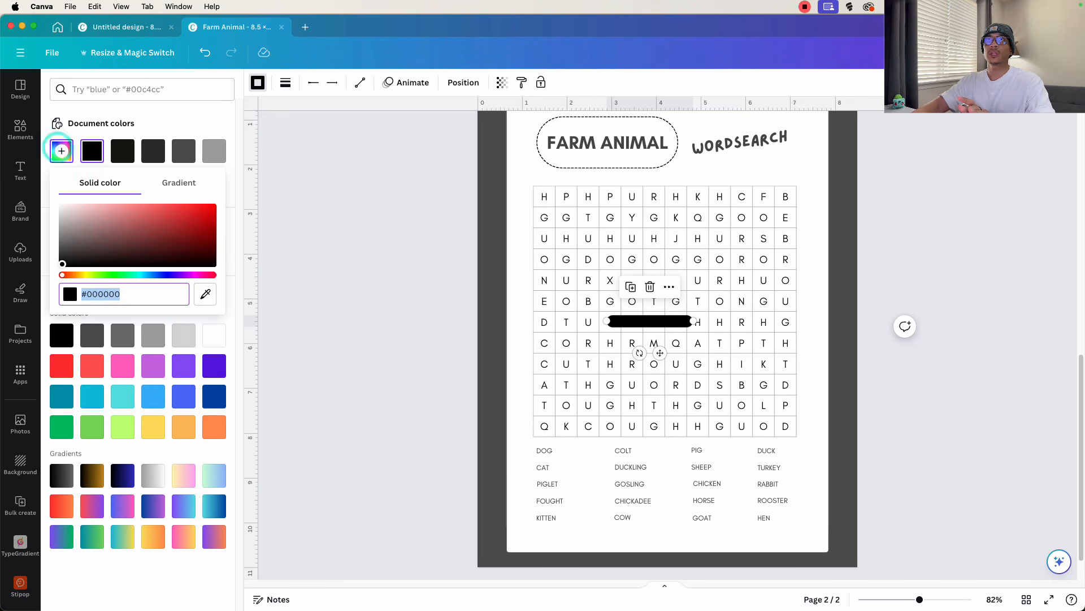
drag(62, 264, 63, 232)
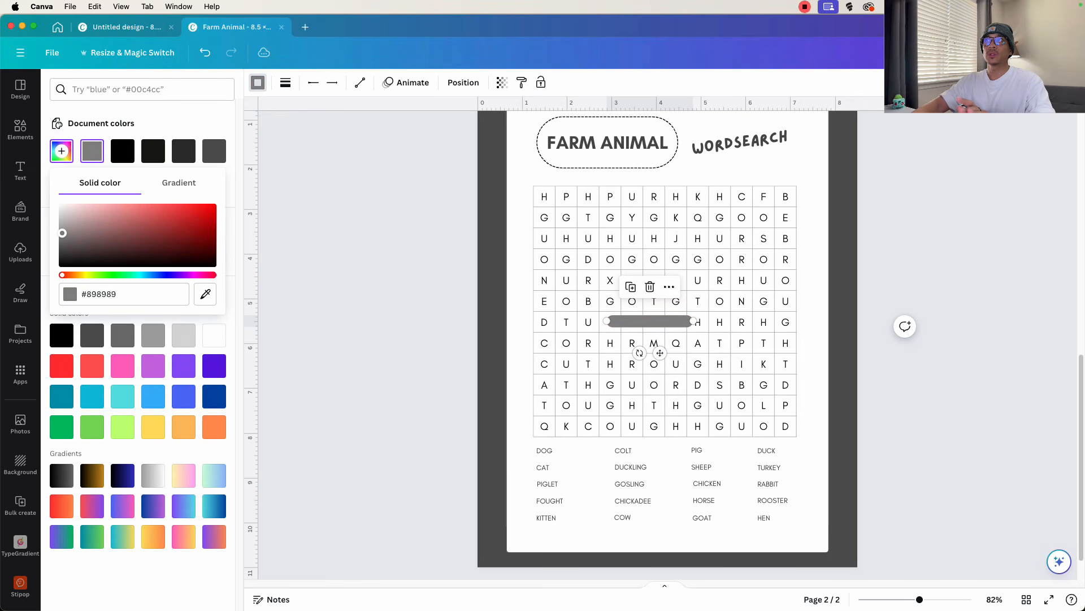
click(501, 82)
drag(485, 126, 458, 126)
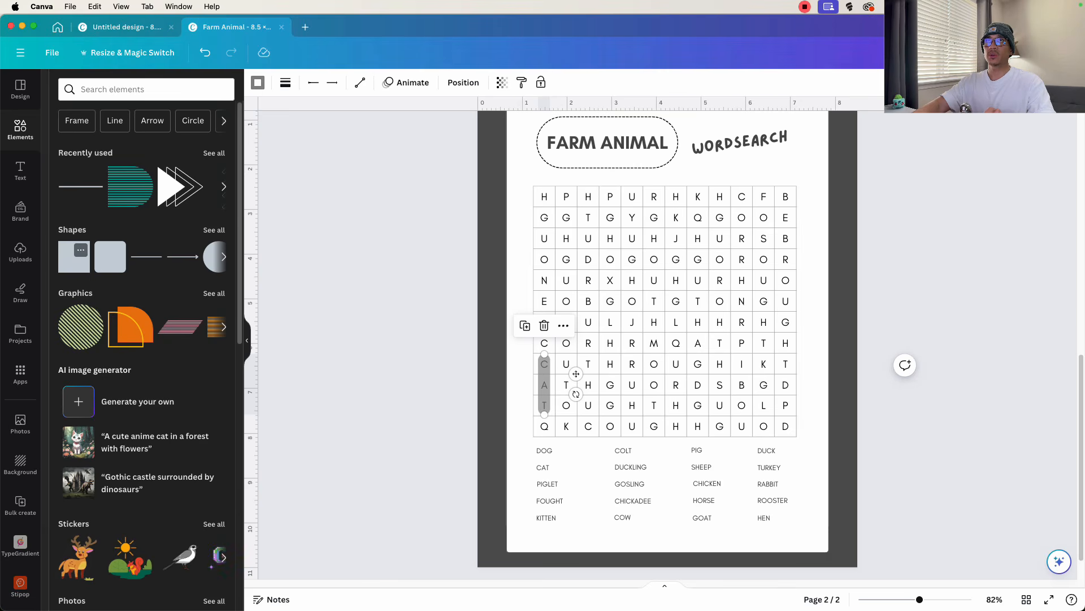
- Add a rounded square to the second page, widen it to about 4.2 in and flatten it into a thin bar
click(112, 264)
drag(722, 321, 797, 320)
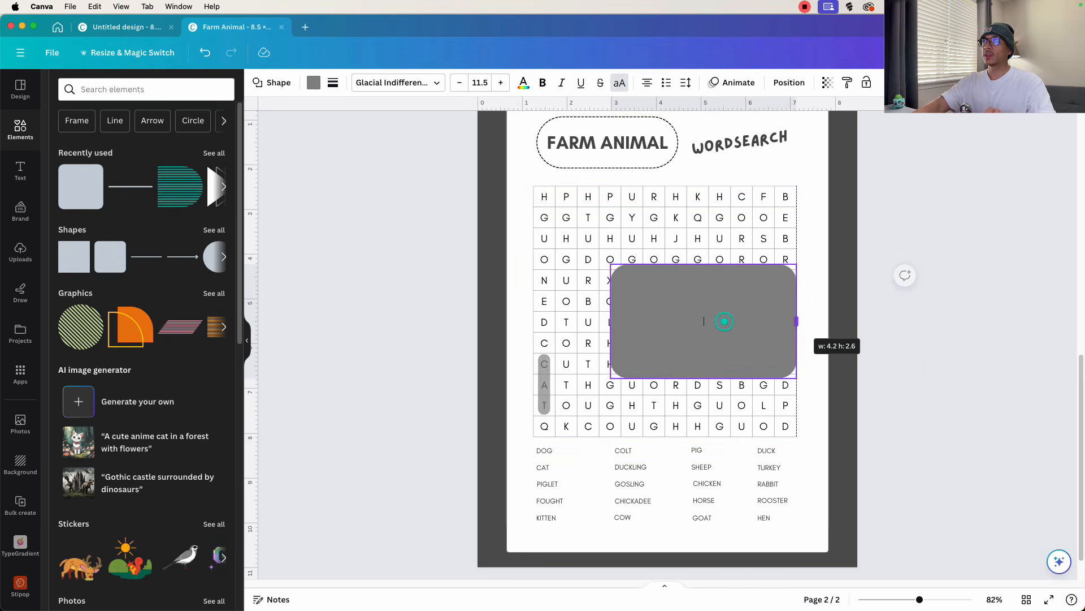
click(725, 321)
drag(703, 264, 704, 366)
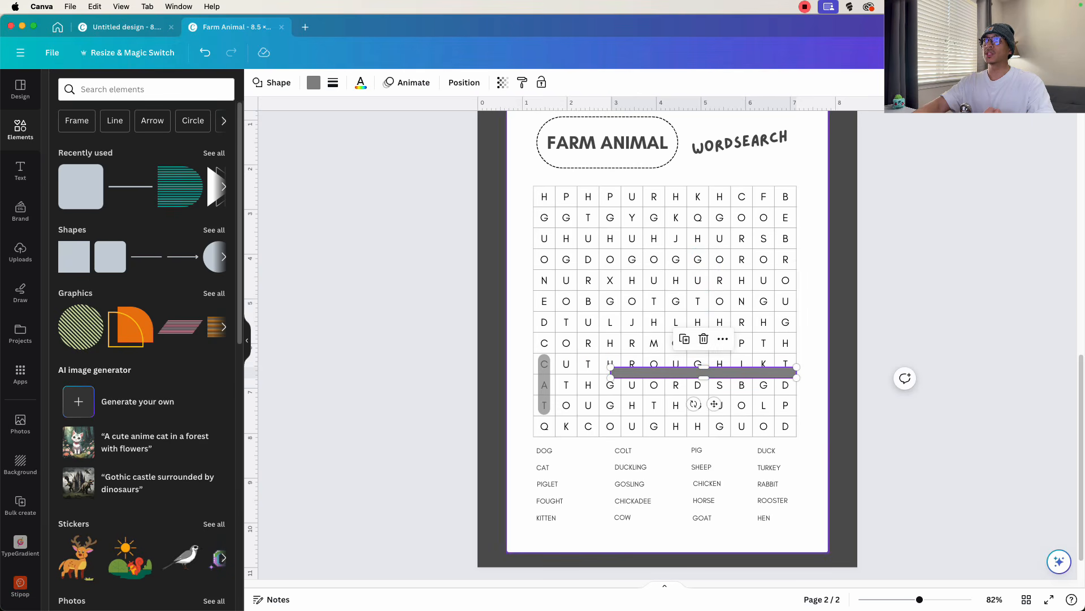
- Give the rounded bar a solid border of weight 3 and remove its fill
click(333, 82)
click(337, 154)
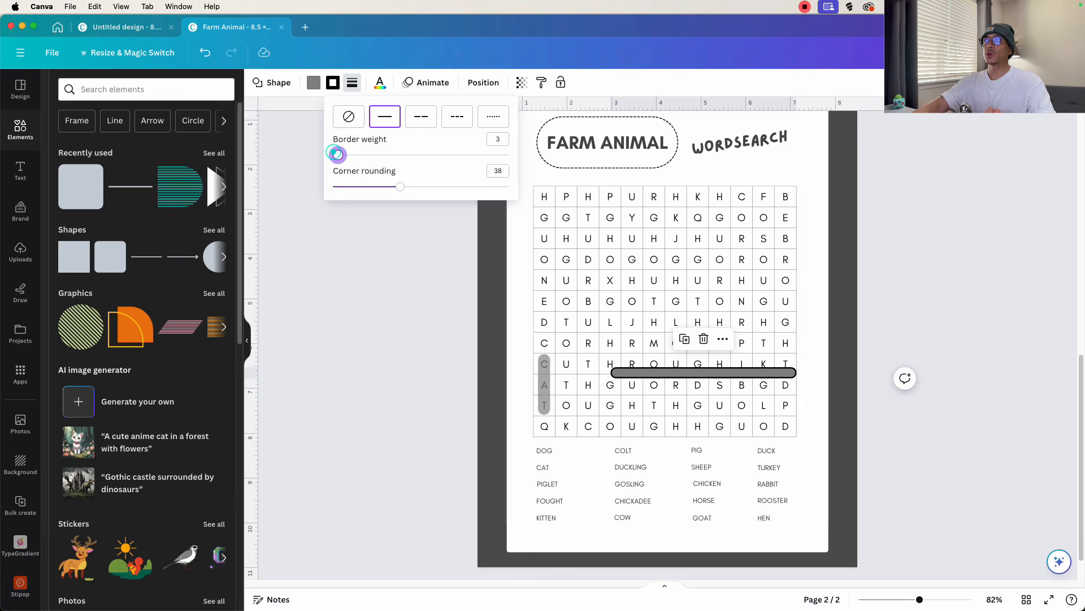
drag(334, 151, 334, 153)
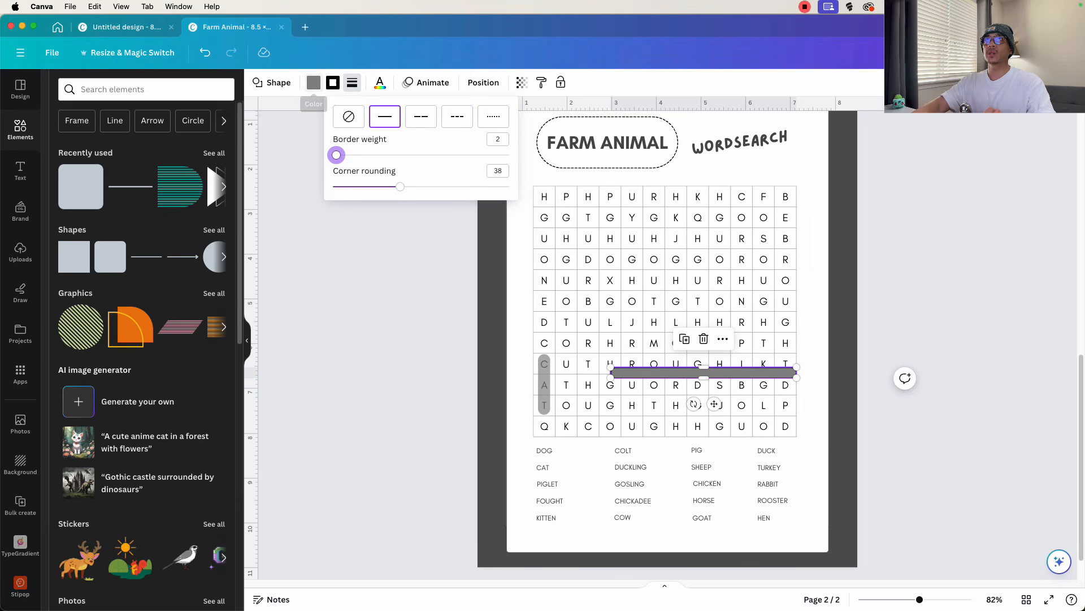
click(309, 83)
click(314, 83)
click(92, 151)
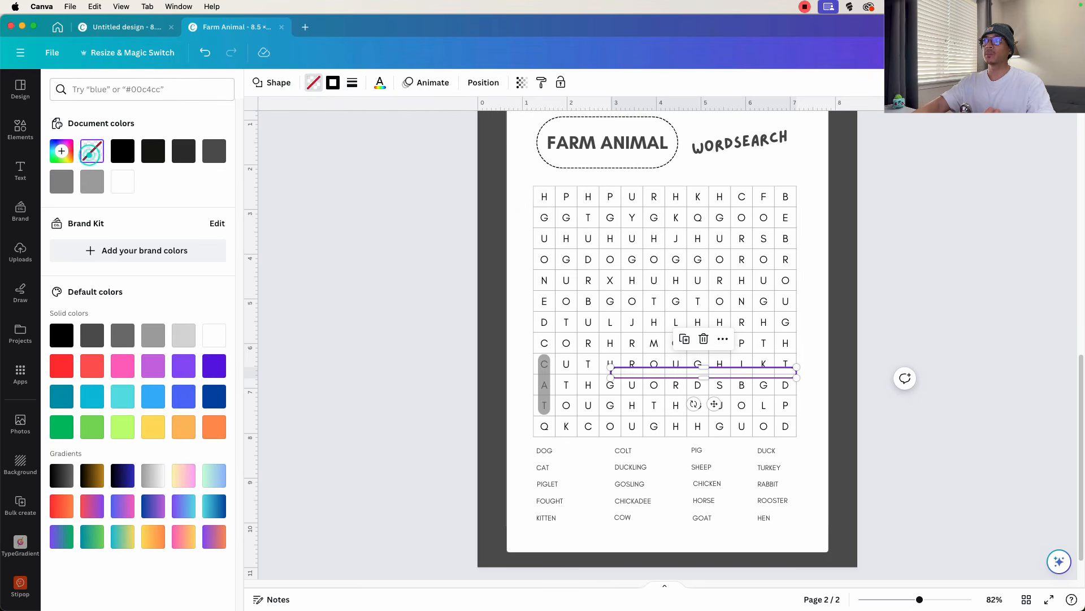
click(352, 82)
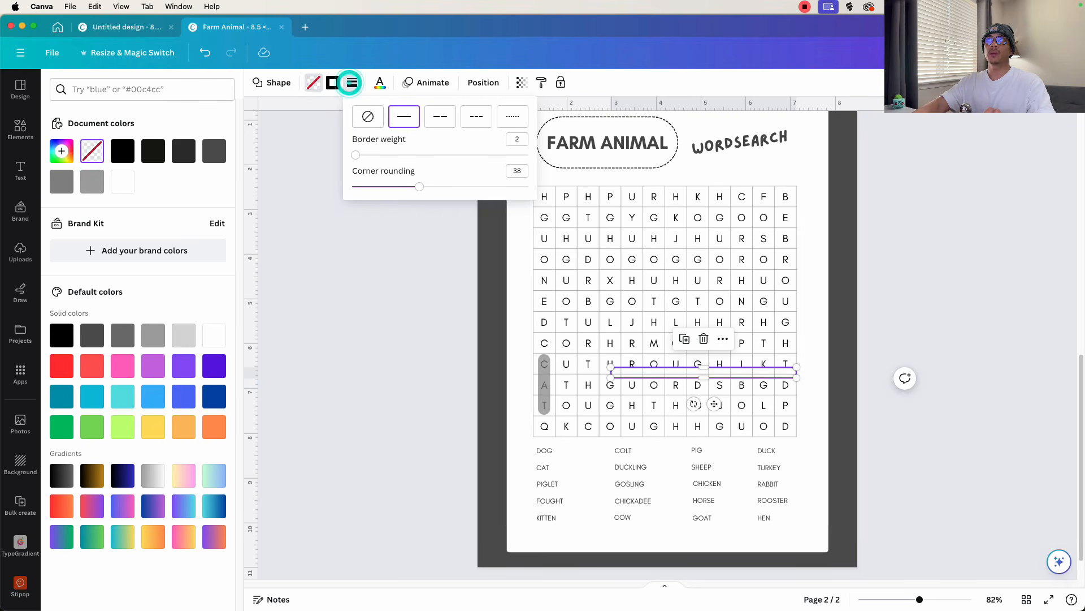
drag(356, 155, 359, 154)
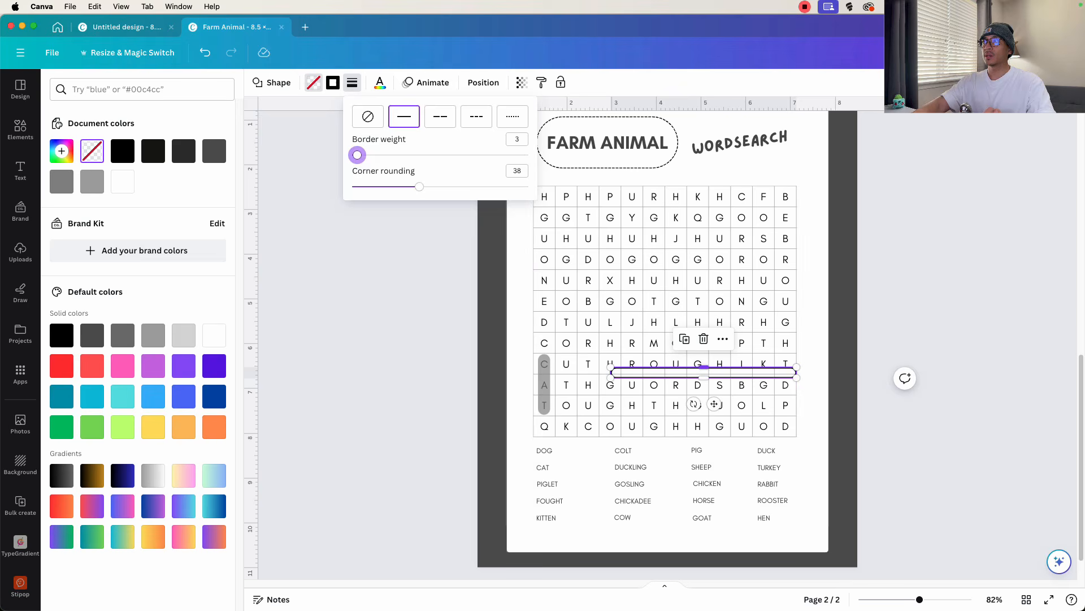
- Resize the rounded outline and place it around DOG in the grid's fourth row
click(704, 367)
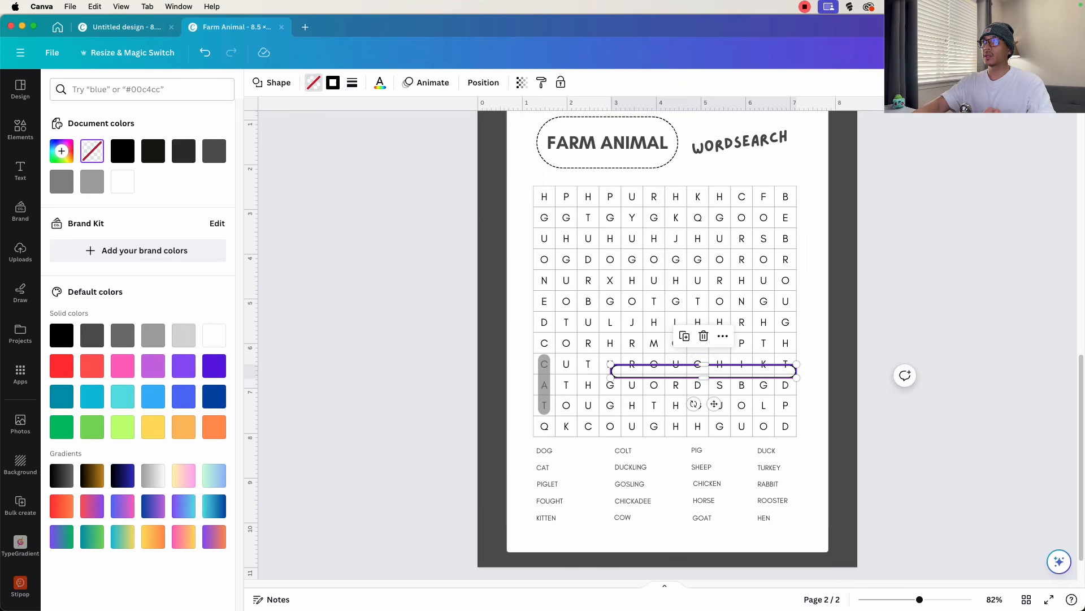
drag(797, 370, 629, 308)
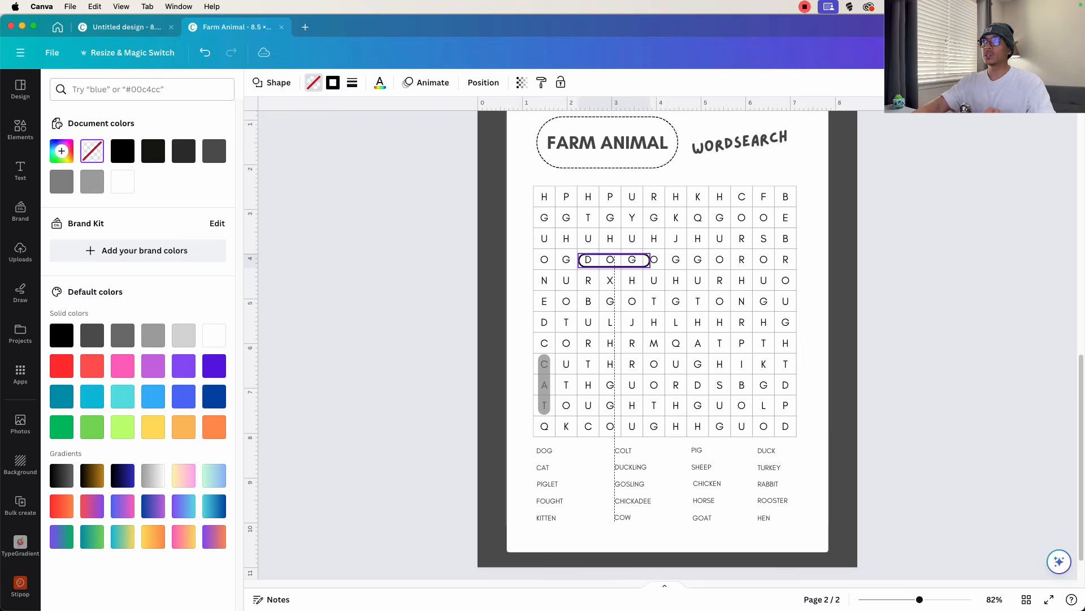
click(877, 342)
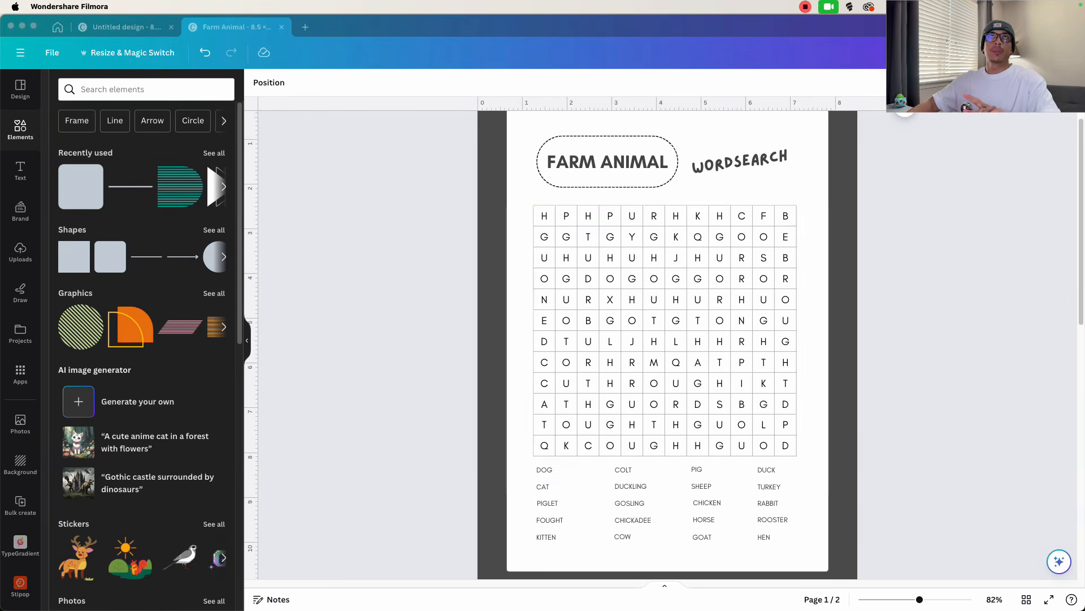
- Return to the word search template results and browse the available designs
click(20, 90)
click(21, 89)
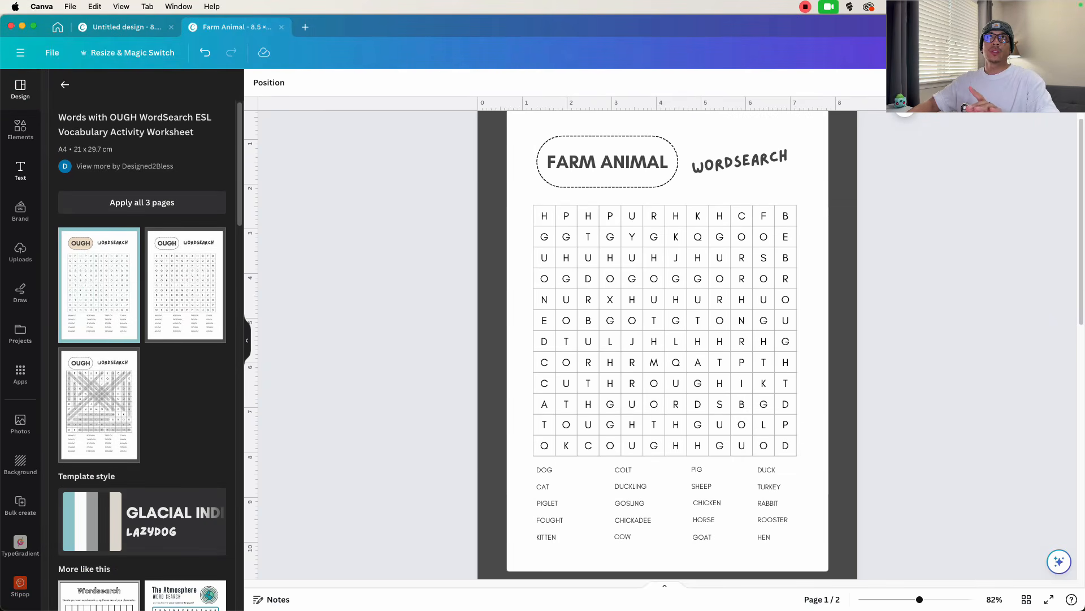
click(65, 85)
scroll(142, 362, down, 10)
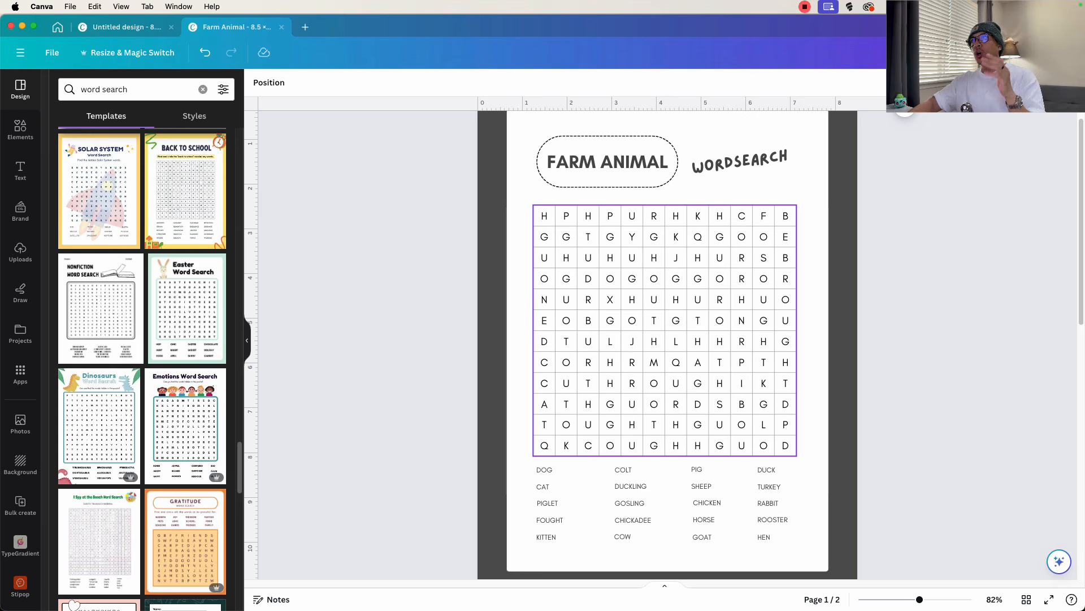
scroll(607, 220, up, 2)
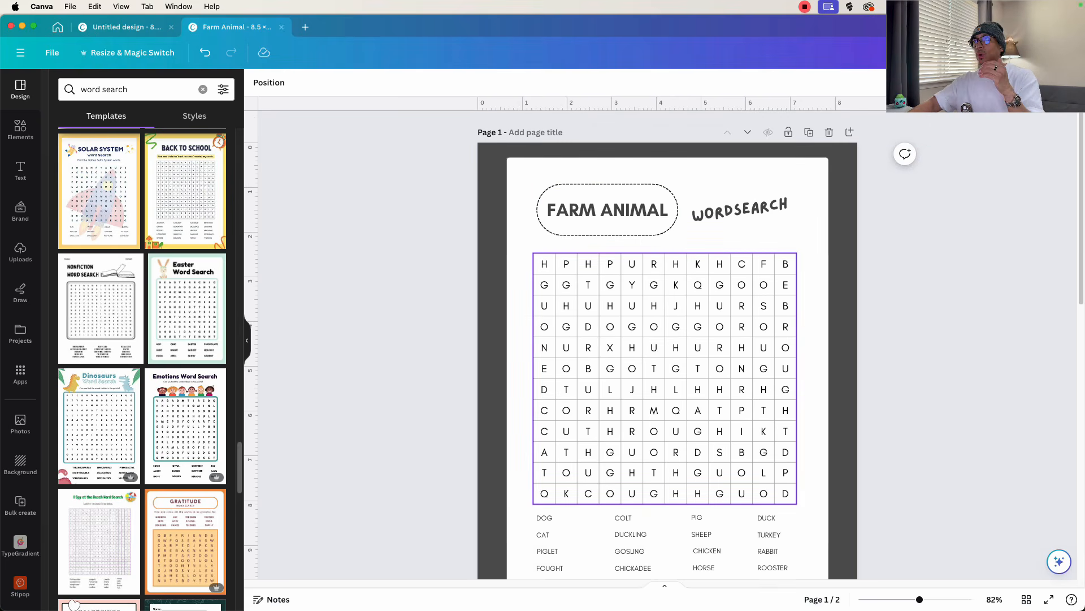
- Move the dashed oval frame off the FARM ANIMAL title towards WORDSEARCH on the first page
click(615, 230)
mouse_move(615, 230)
mouse_down()
mouse_move(796, 258)
mouse_move(610, 252)
mouse_up()
drag(608, 213, 689, 217)
scroll(671, 317, down, 1)
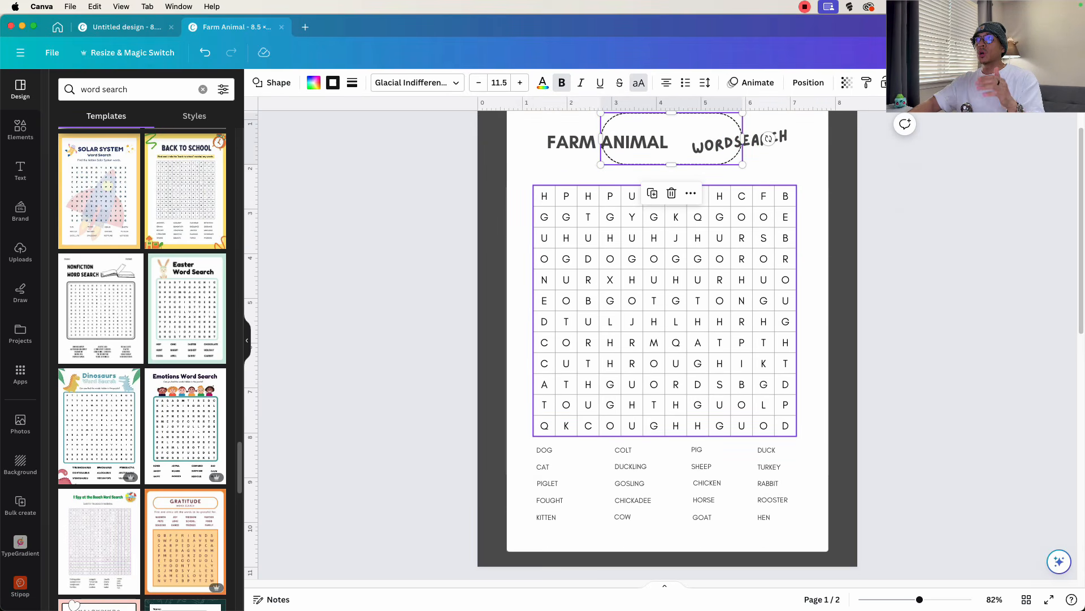
scroll(672, 317, up, 1)
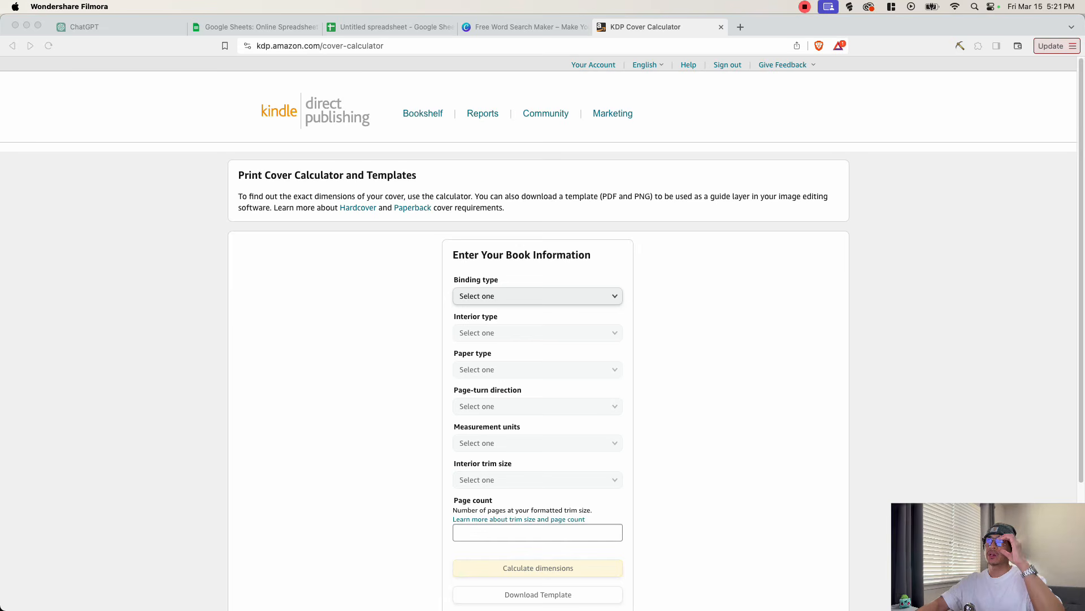
- In the KDP cover calculator, choose Paperback binding, a Black & white interior and White paper
click(477, 296)
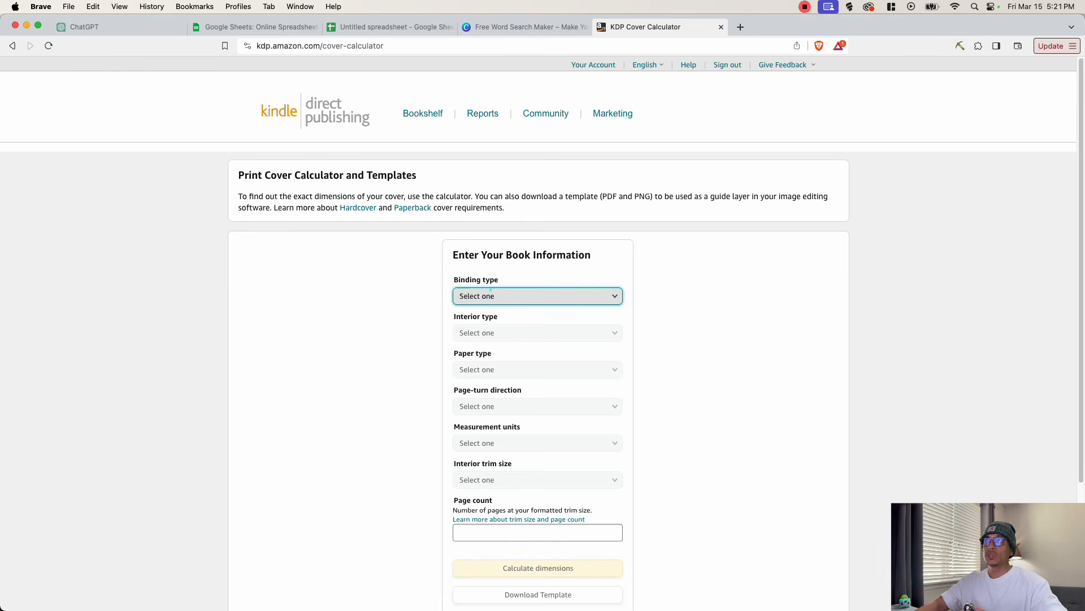
click(487, 291)
click(478, 309)
click(497, 331)
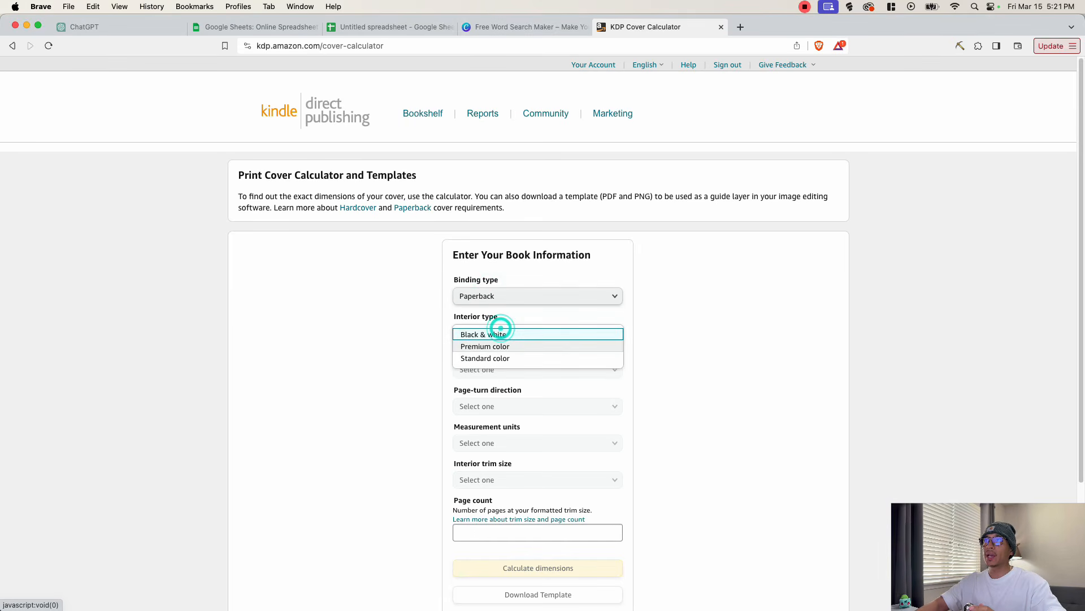
click(492, 334)
click(516, 370)
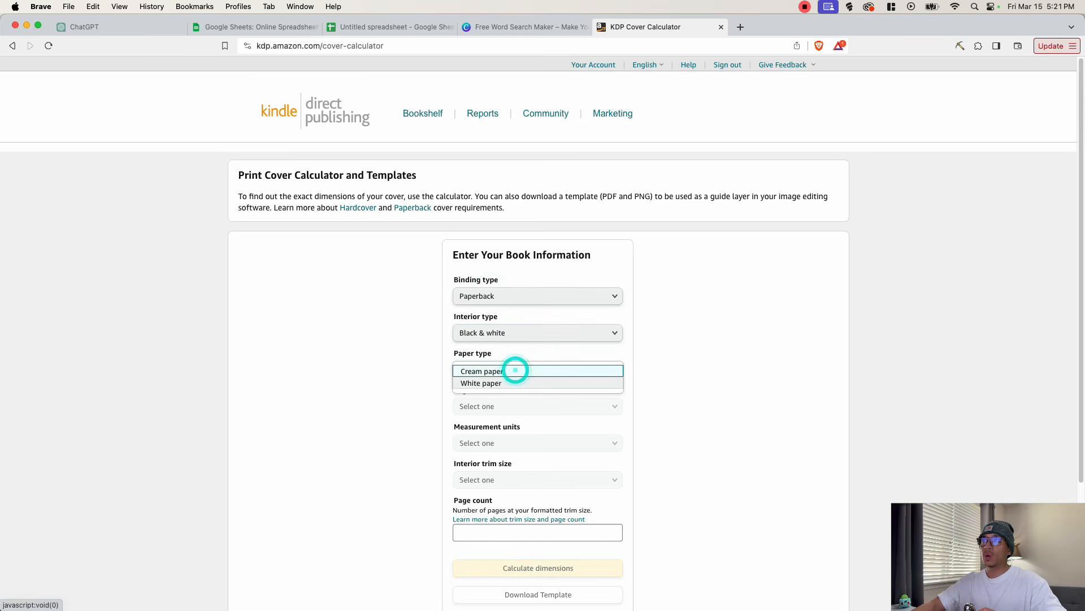
click(481, 383)
- Set the page-turn direction to Left to Right and the measurement units to Inches
click(508, 405)
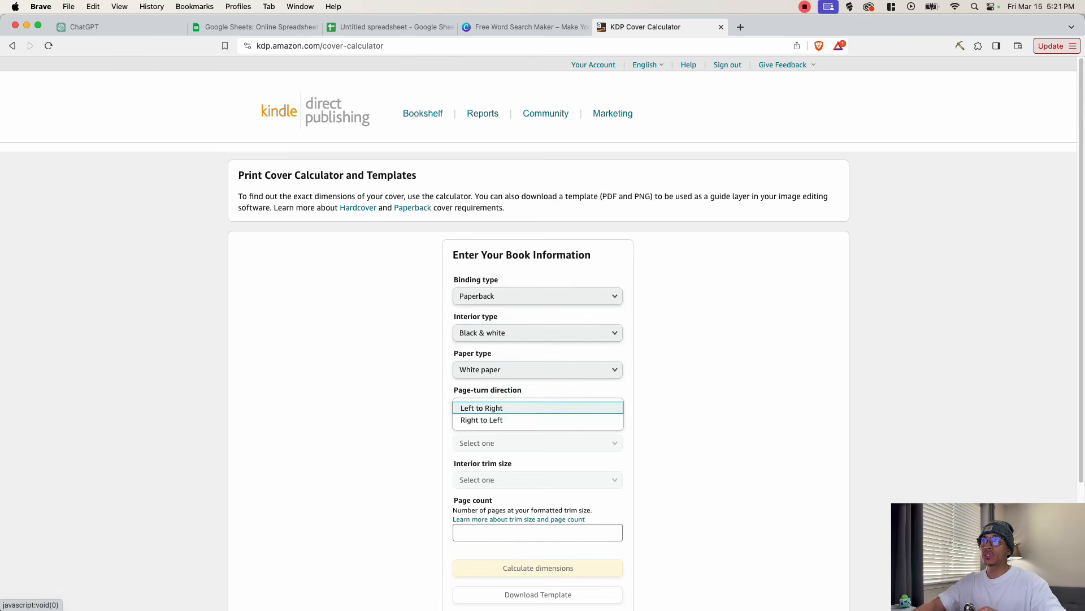
click(495, 407)
click(505, 443)
click(504, 444)
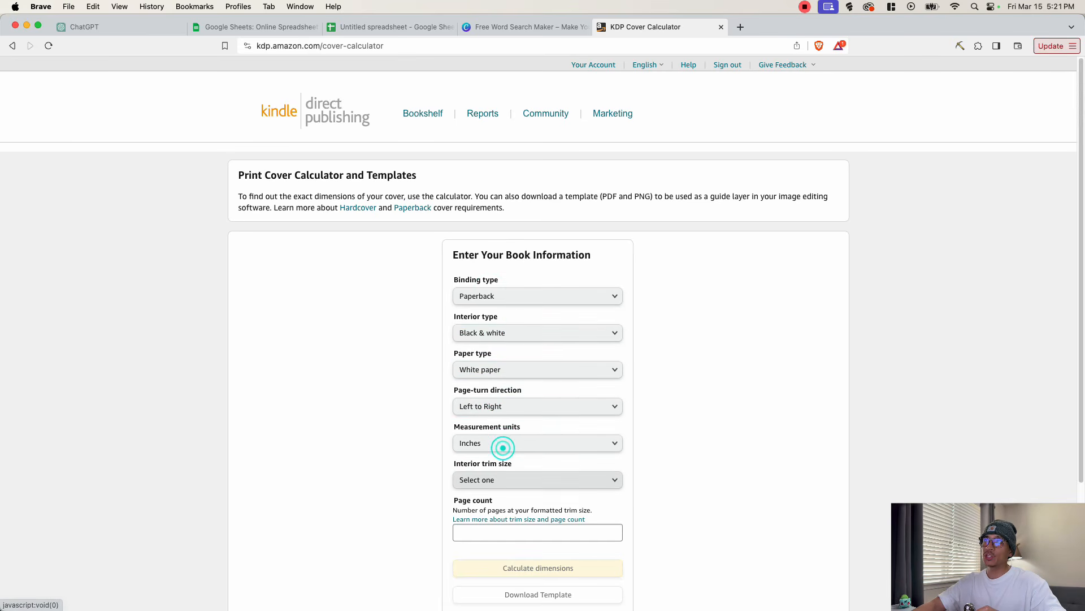
- Set the interior trim size to 8.5 x 11 in and the page count to 80, and calculate the cover dimensions
click(502, 480)
click(486, 419)
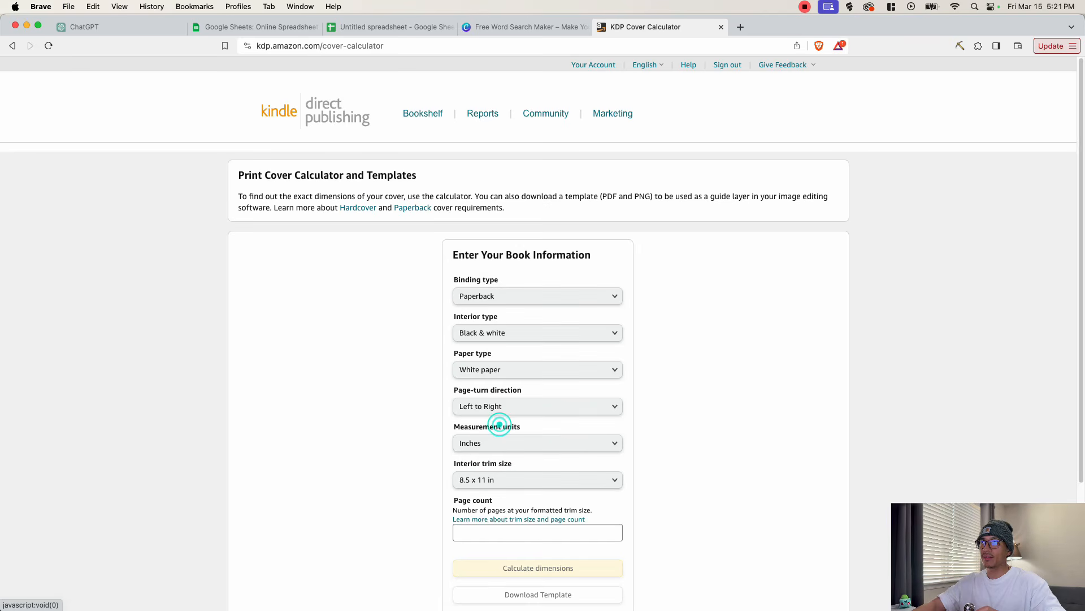
click(509, 533)
text(80)
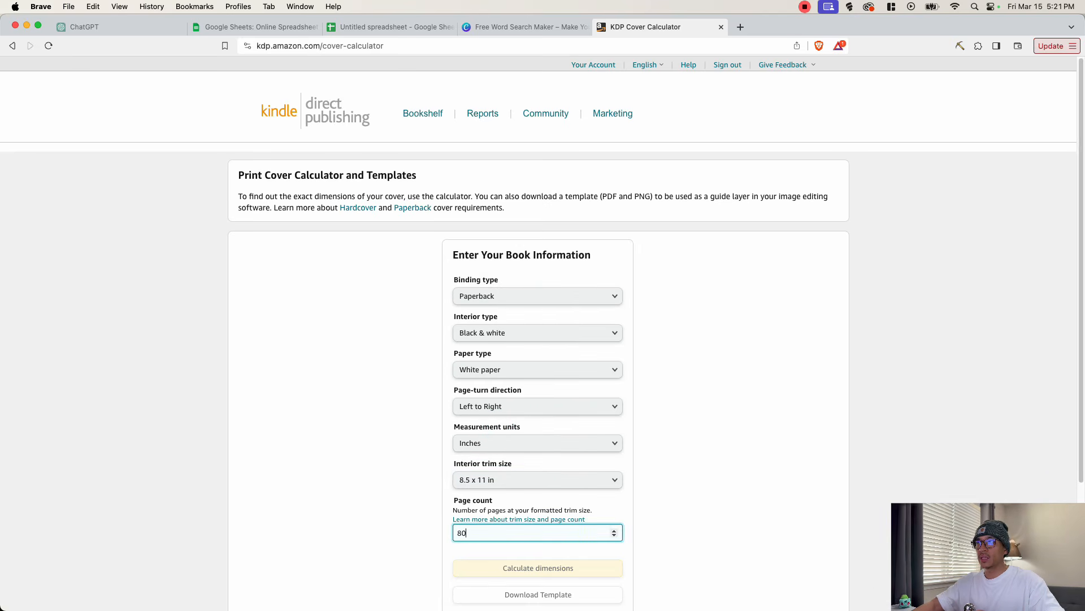
click(679, 507)
click(559, 567)
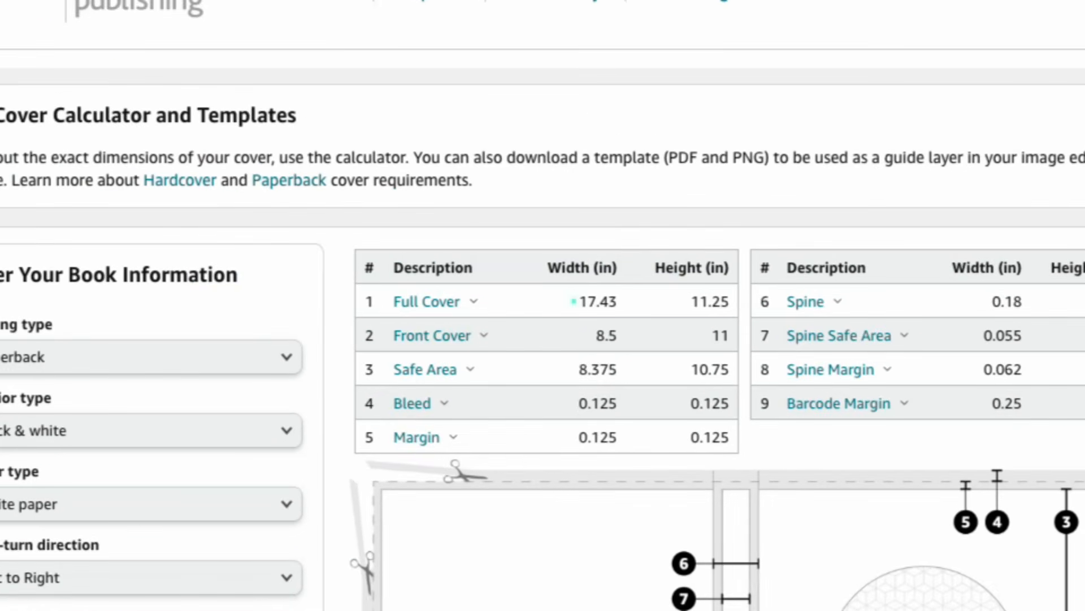
drag(574, 302, 729, 301)
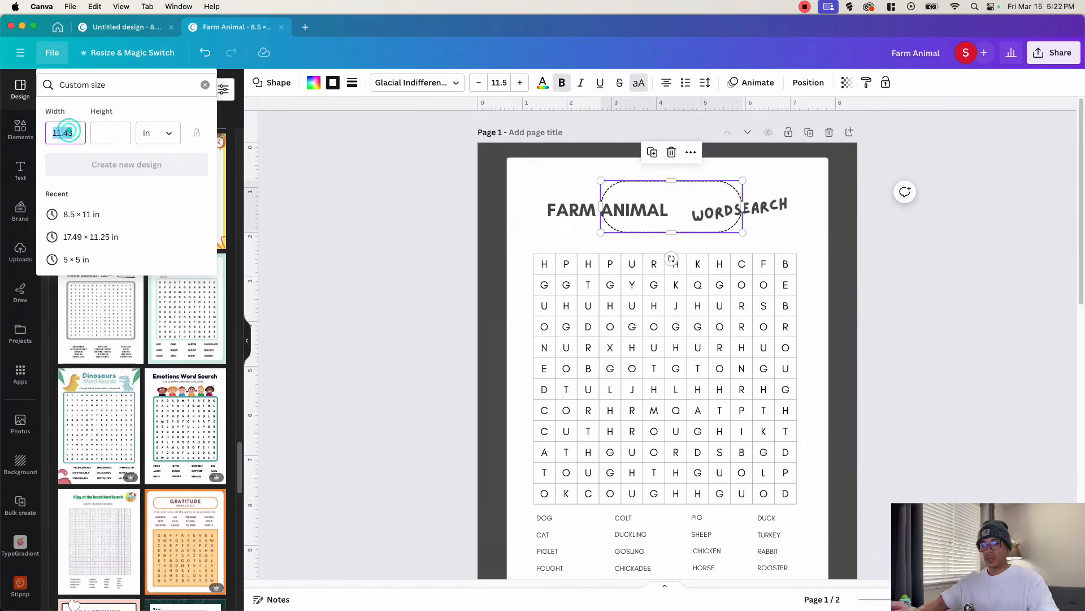
- Switch to Canva and create a new custom-size design 17.43 in wide and 11.25 in high
text(17.43)
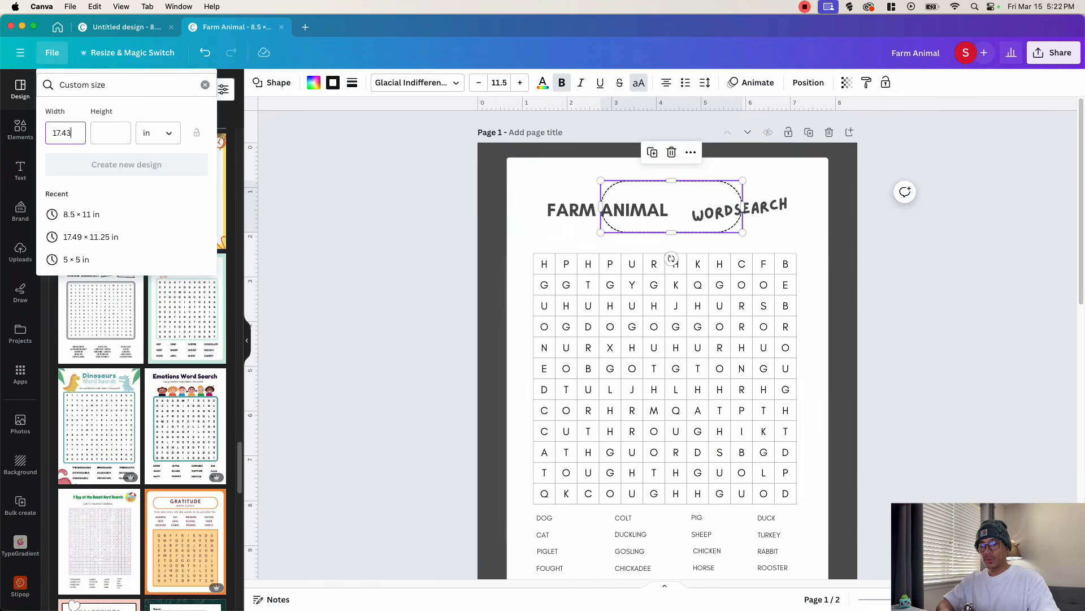
key(Tab)
text(1)
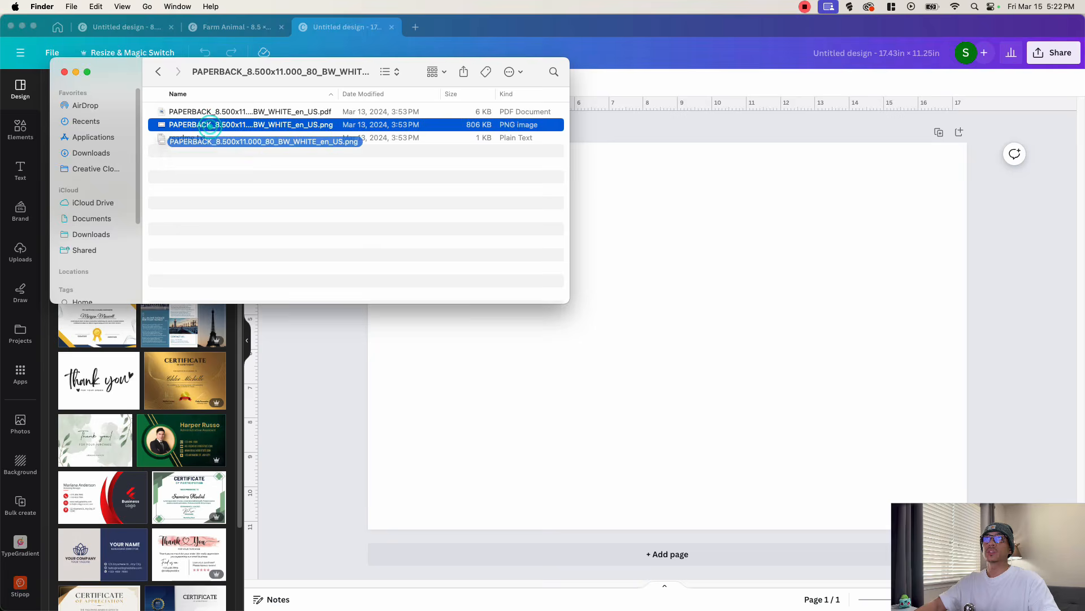
- Place the KDP cover template image at the page origin and scale it to fill the whole cover page
drag(262, 139, 756, 364)
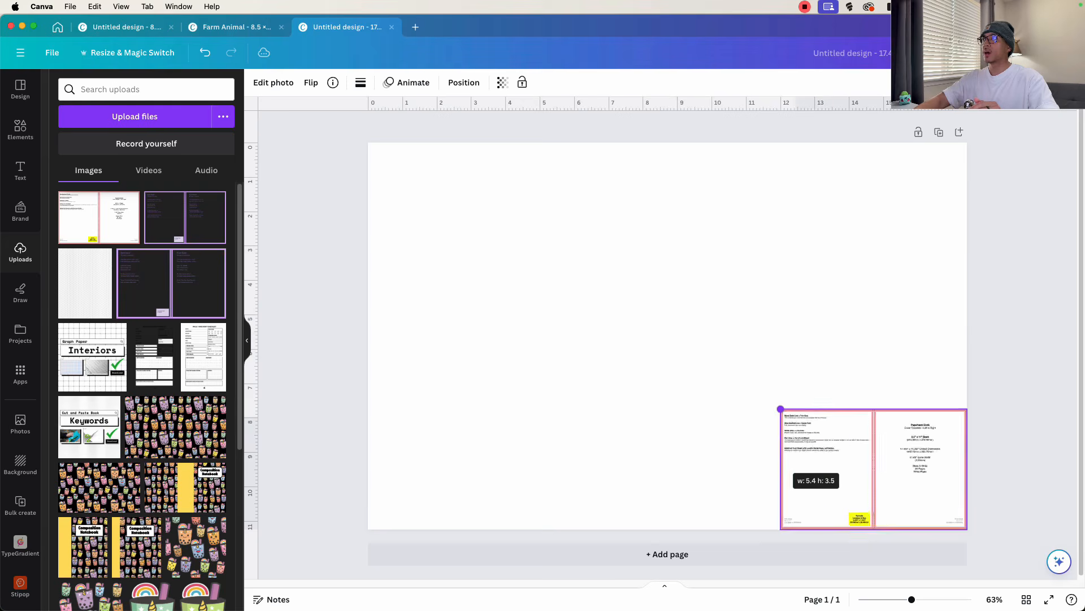
drag(780, 409, 368, 142)
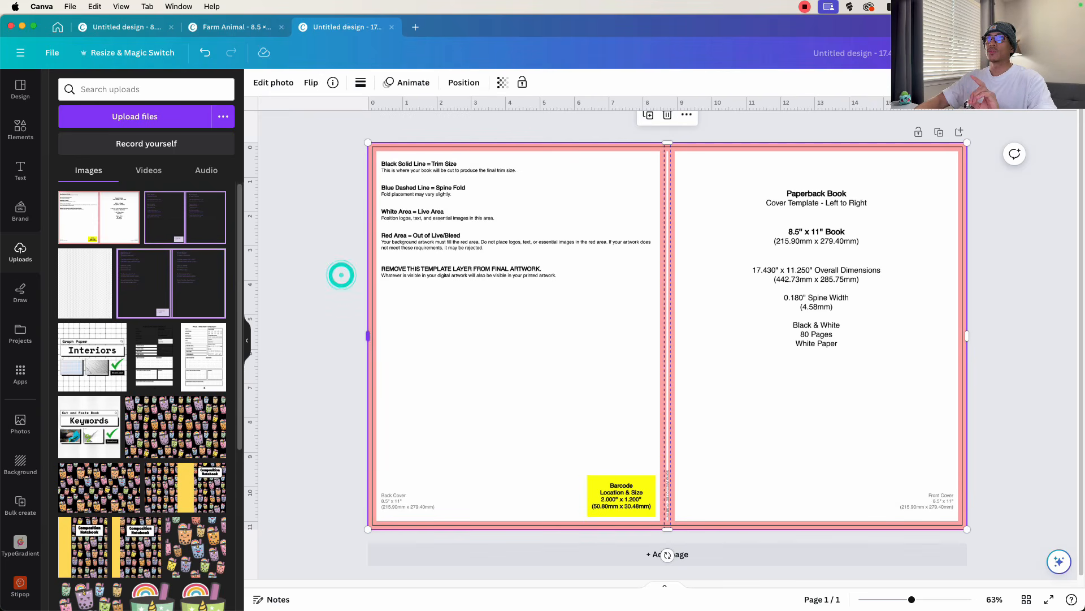
click(247, 341)
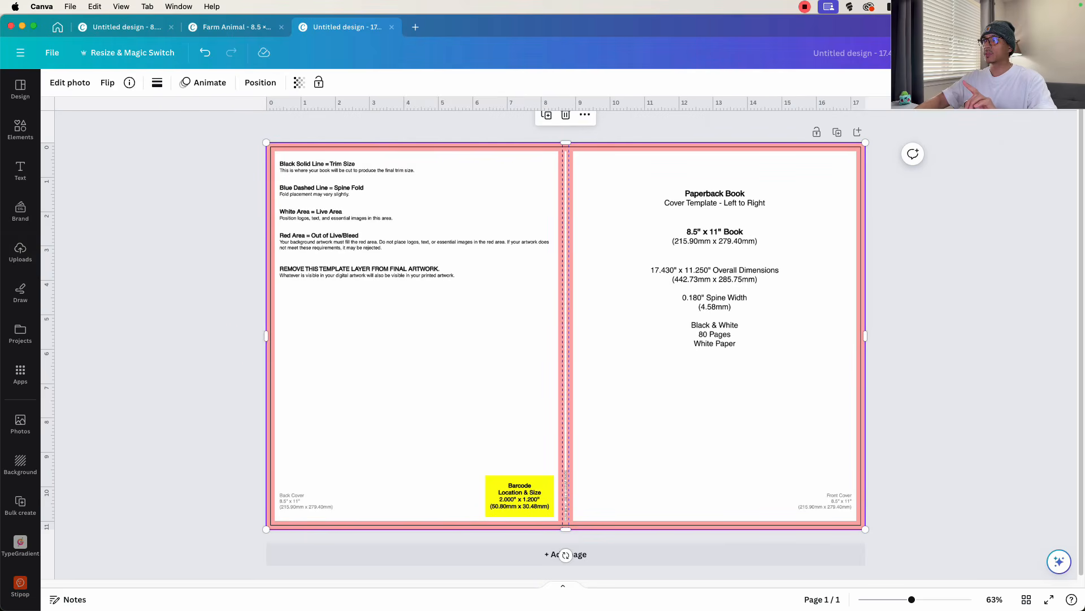
- Lower the cover template image's transparency value to about 31 and lock its position
key(super+equal)
click(299, 83)
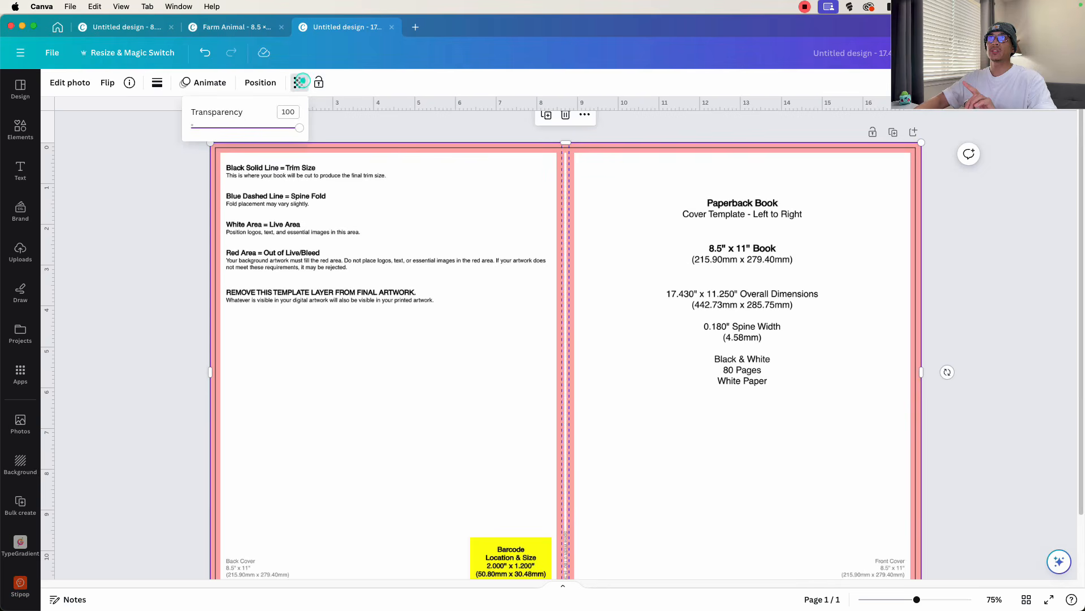
drag(299, 127, 211, 128)
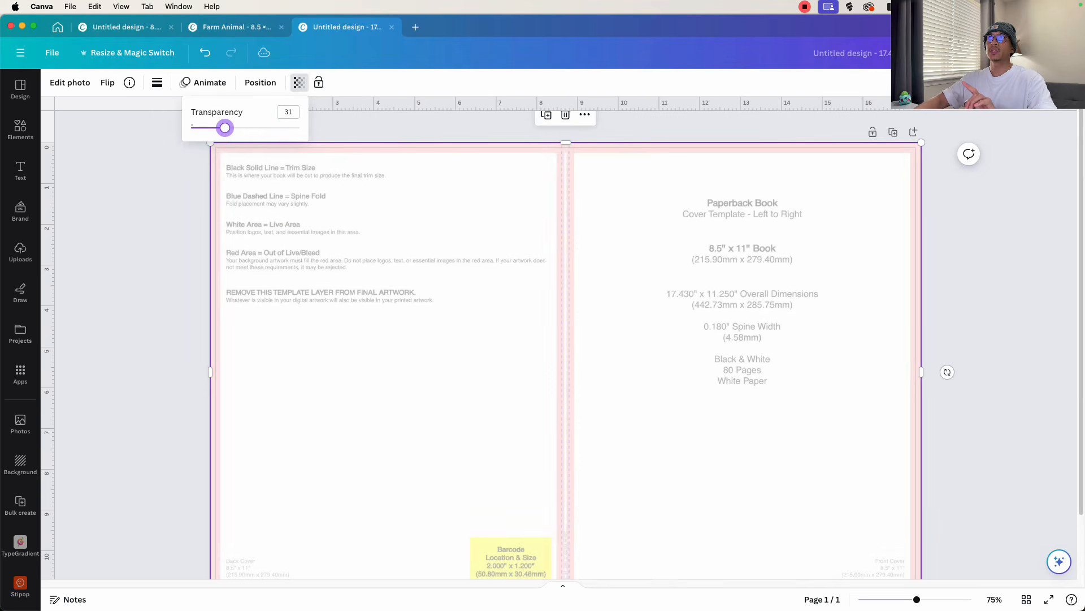
click(334, 255)
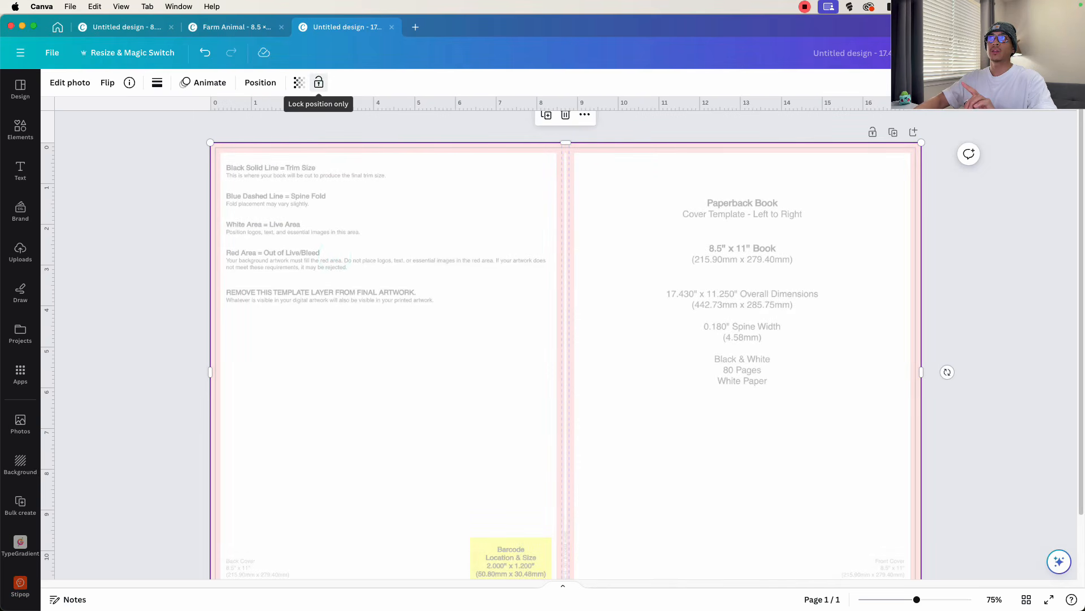
click(319, 82)
click(402, 237)
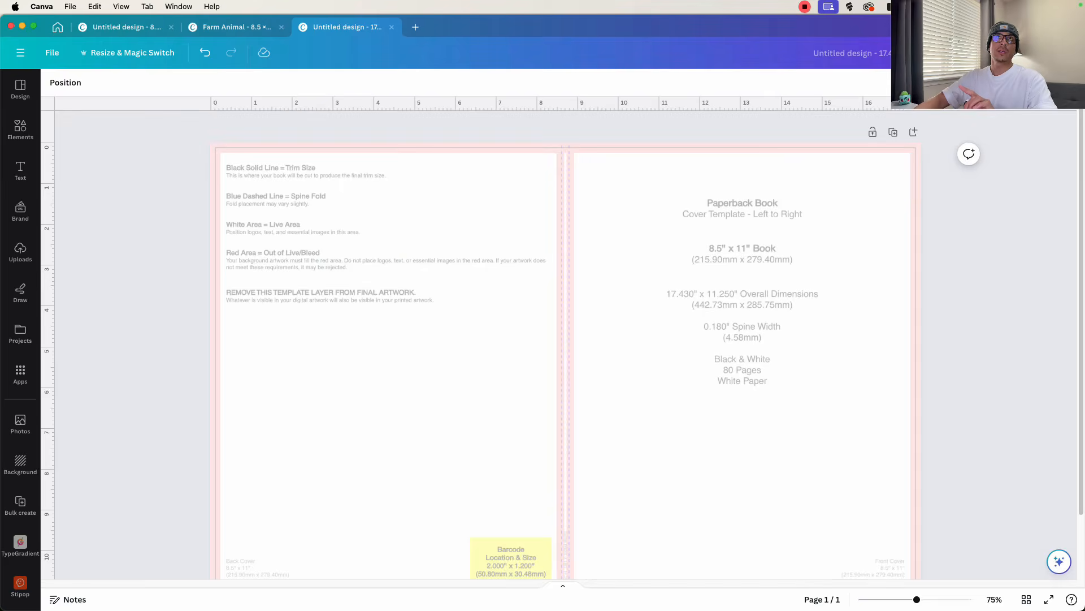
- Add a square shape and stretch it over the entire cover page, slightly past its edges
click(21, 129)
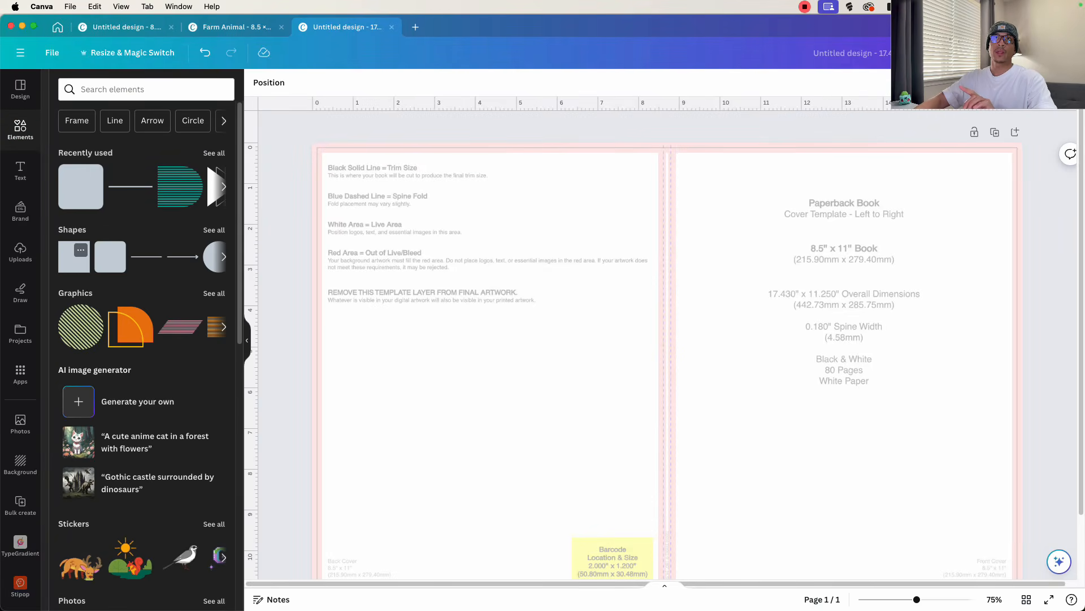
click(68, 263)
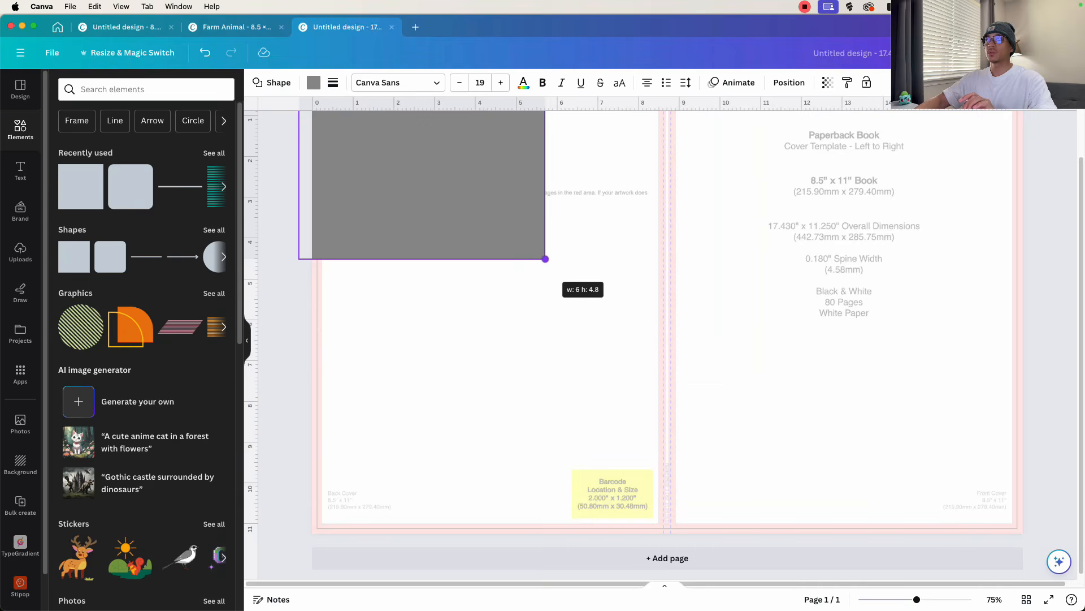
drag(545, 258, 1031, 540)
- Set the background shape's transparency value to 43 and fill it with light blue from the default colors
click(827, 83)
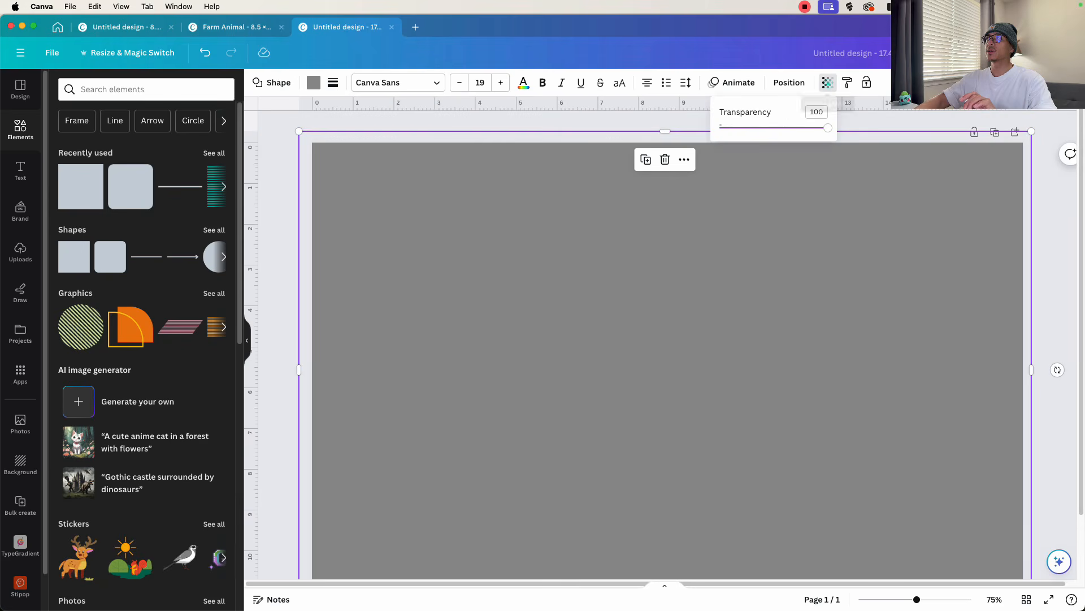
drag(827, 127, 767, 128)
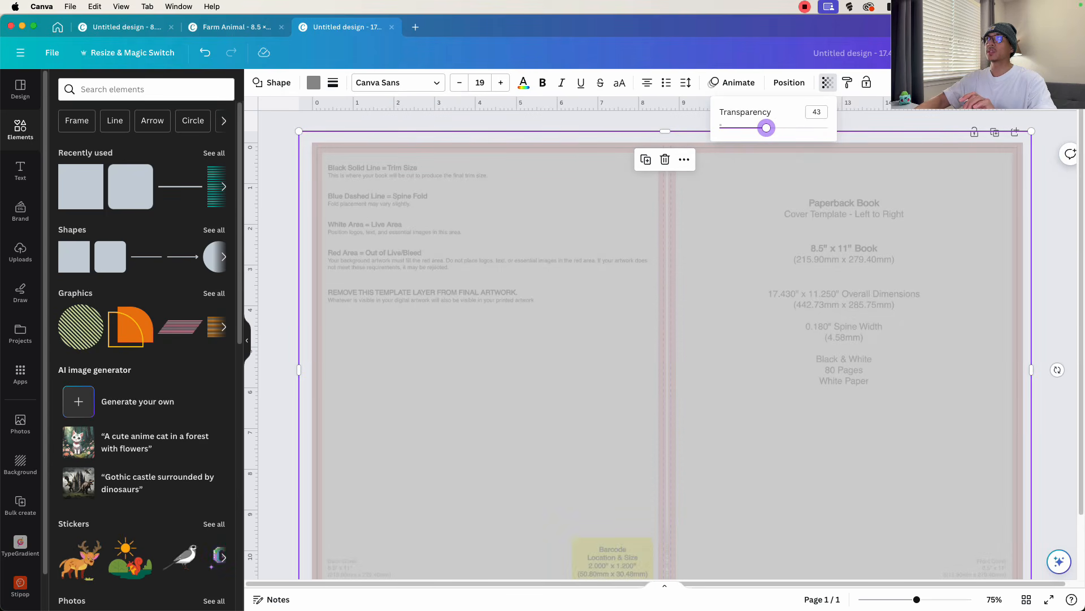
click(769, 229)
click(313, 82)
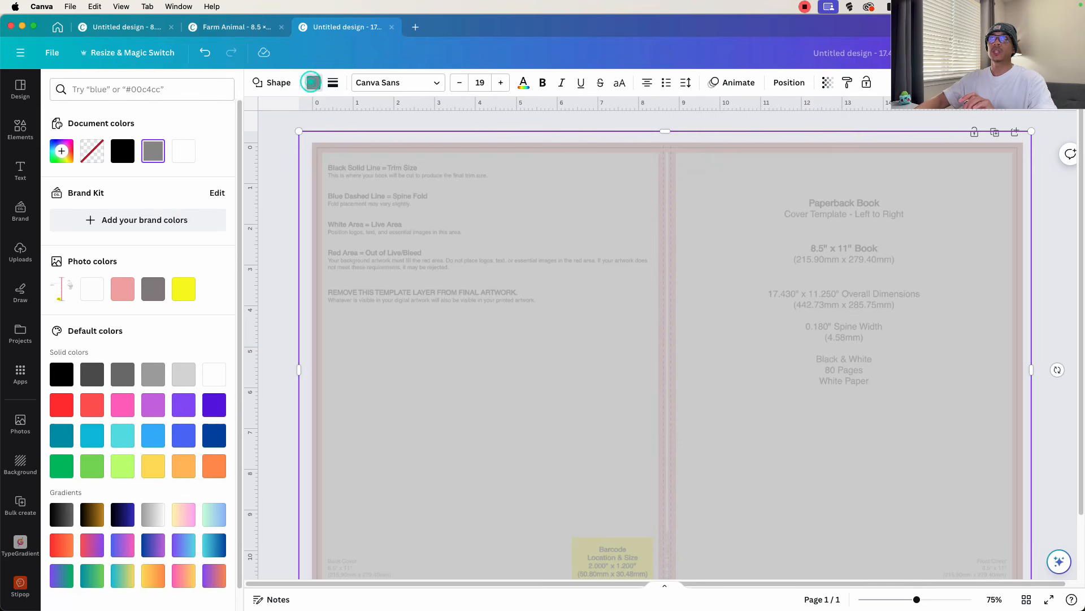
click(153, 434)
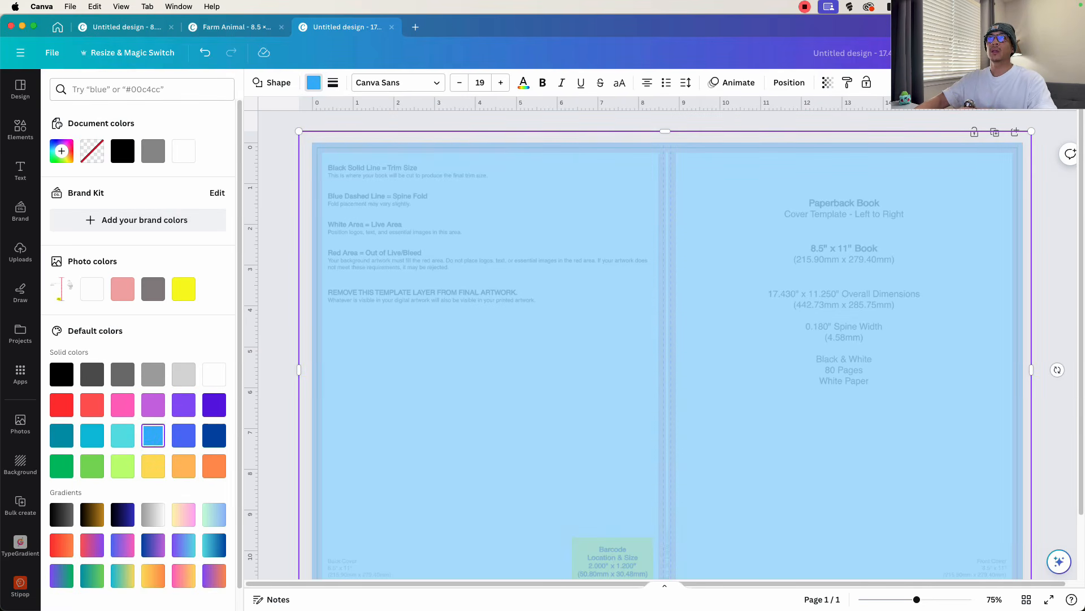
- Add a heading to the cover reading "Farm Animal"
click(20, 170)
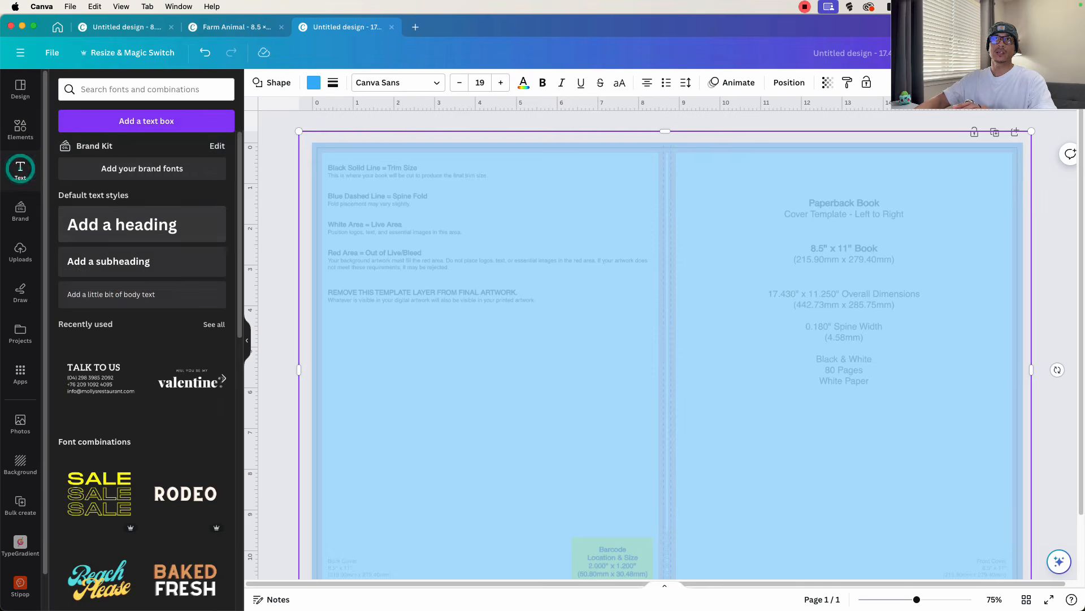
click(120, 217)
text(Fa)
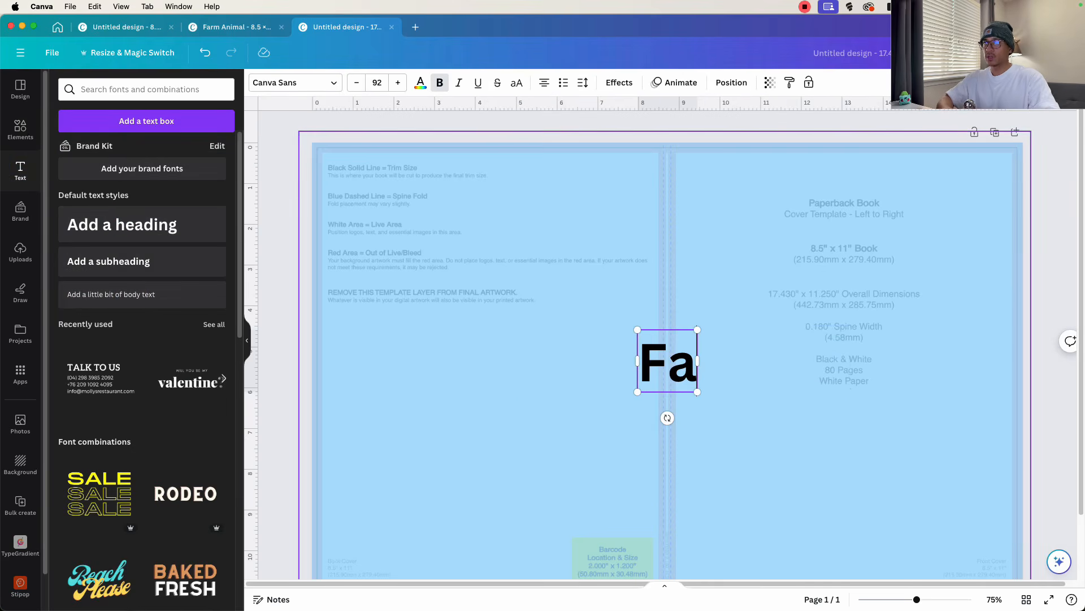
text(rm Anio)
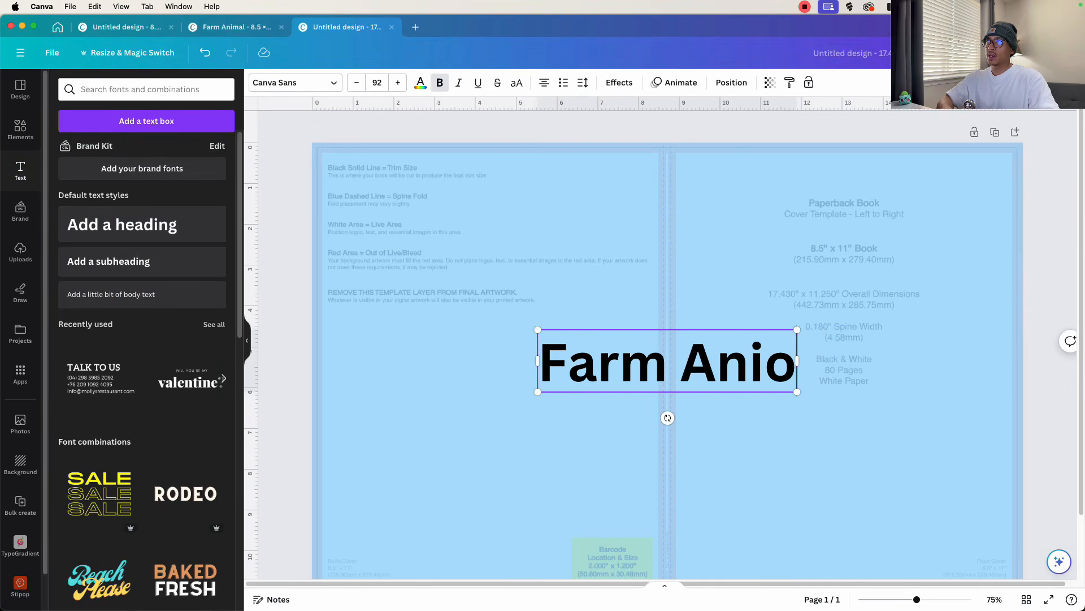
key(BackSpace)
text(mal)
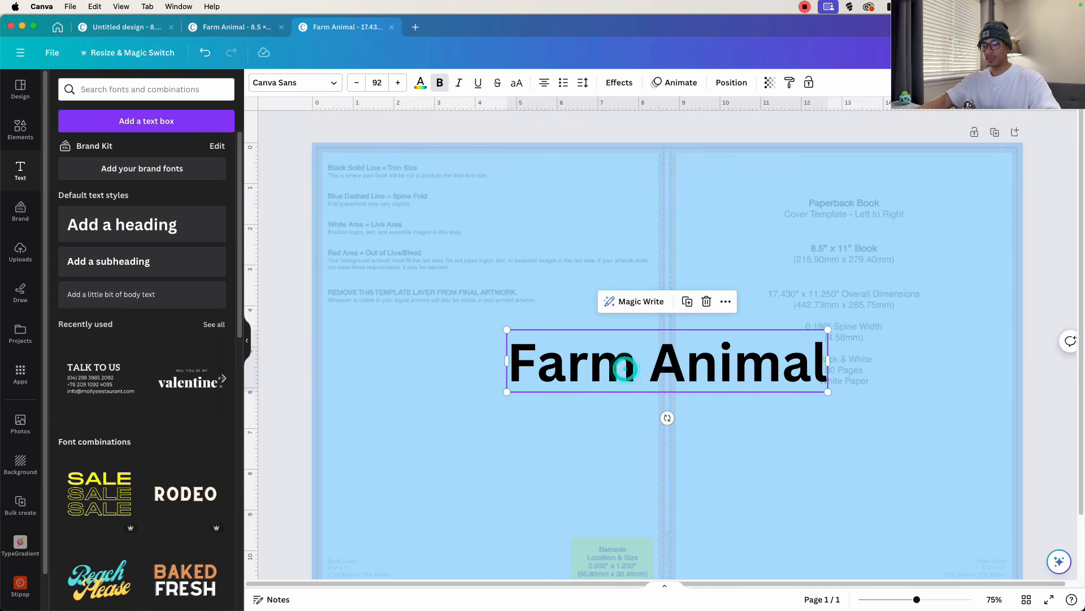
- Duplicate the "Farm Animal" heading directly below it and change the copy's text to "Word Search"
key(super+d)
drag(654, 349, 648, 394)
double_click(648, 395)
text(Wo)
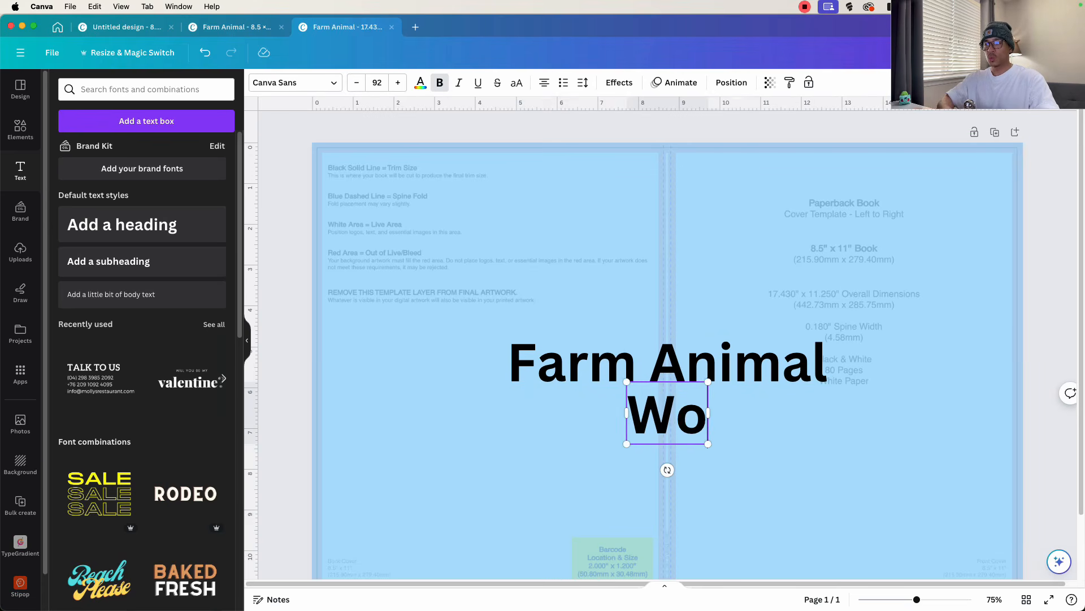
text(rd Seac)
key(BackSpace)
text(r)
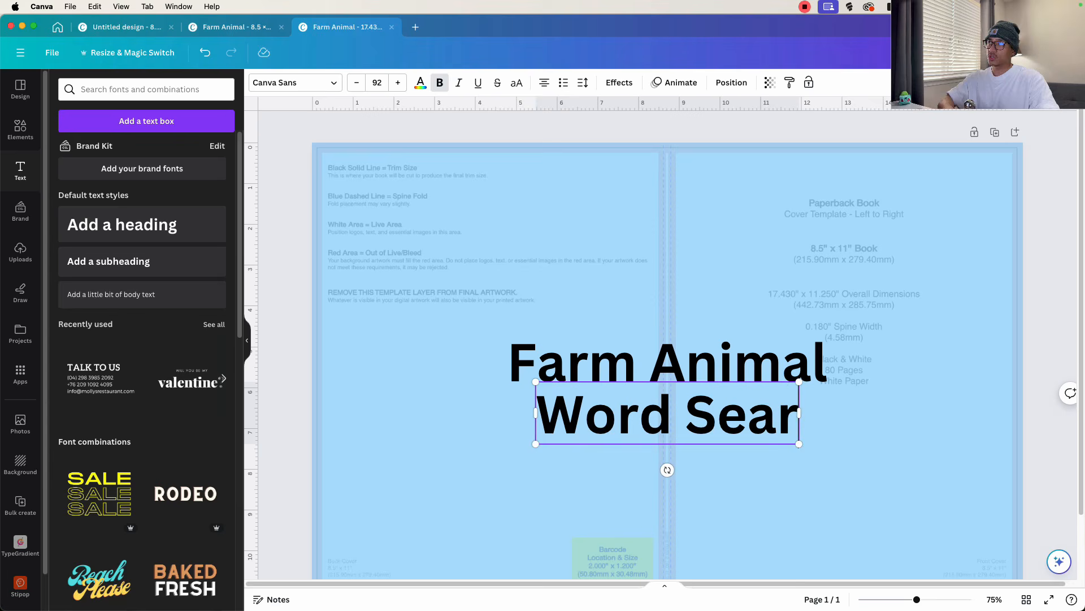
text(ch)
- Shrink both title lines and stack them on the upper part of the front cover, "Farm Animal" above "Word Search"
drag(667, 362, 837, 219)
drag(677, 188, 743, 201)
drag(844, 218, 822, 206)
click(668, 415)
drag(505, 381, 607, 401)
drag(701, 417, 832, 253)
- Change the font of both title lines to Gulfs Display from the Display font category
click(849, 213)
click(296, 83)
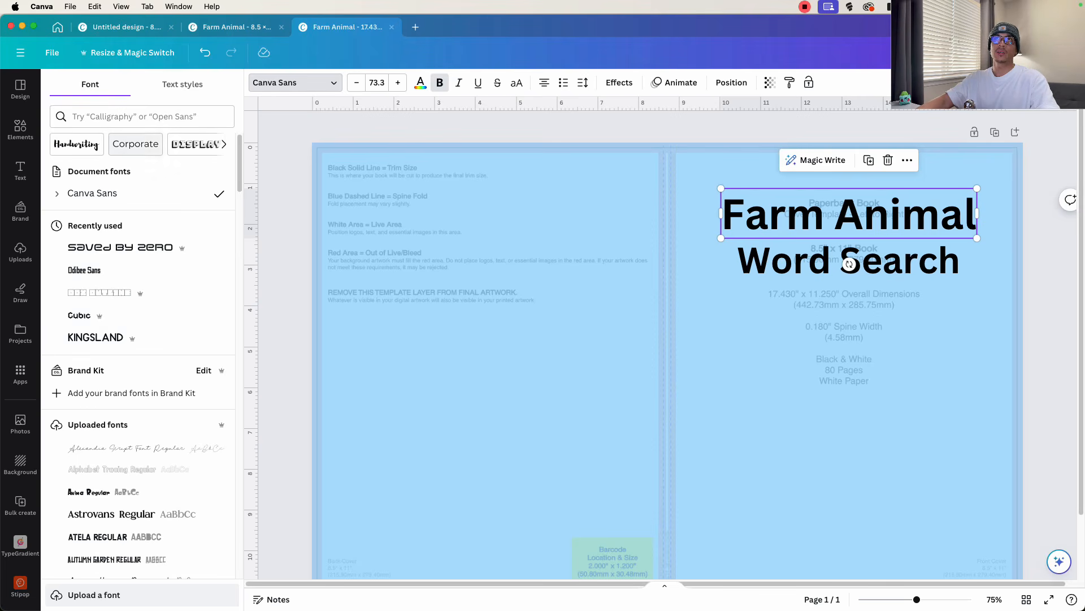
click(195, 145)
click(98, 261)
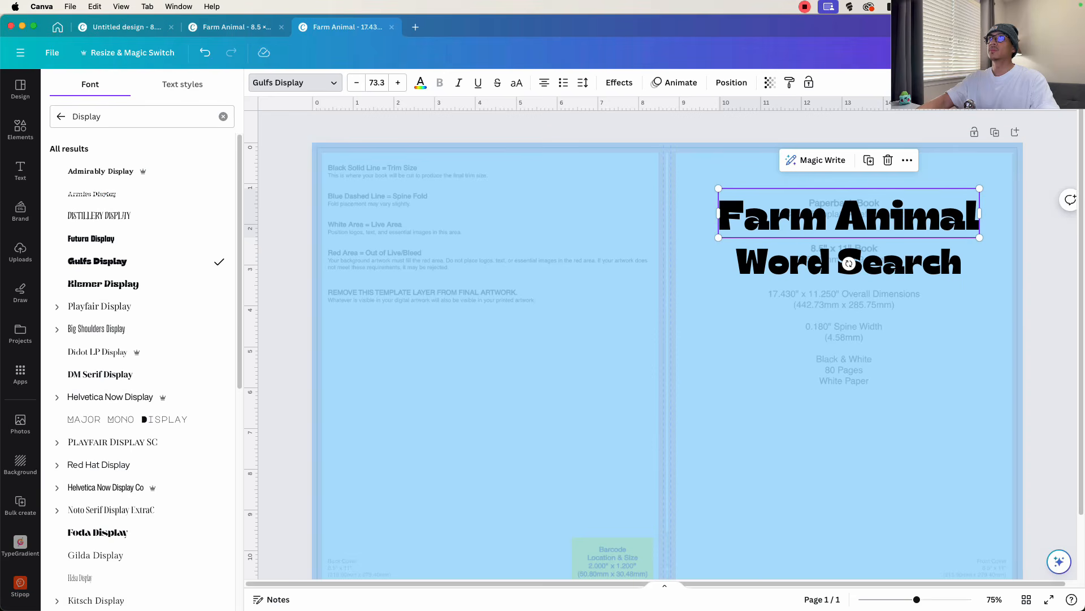
- Color the "Farm Animal" title white and give it a black Outline effect with thickness 73
click(420, 83)
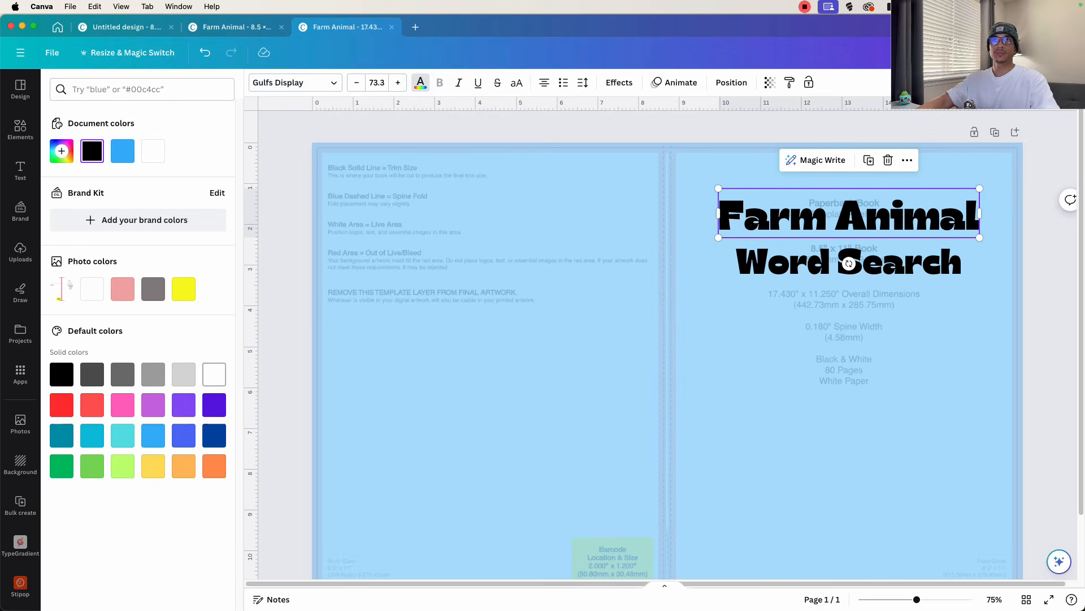
click(213, 373)
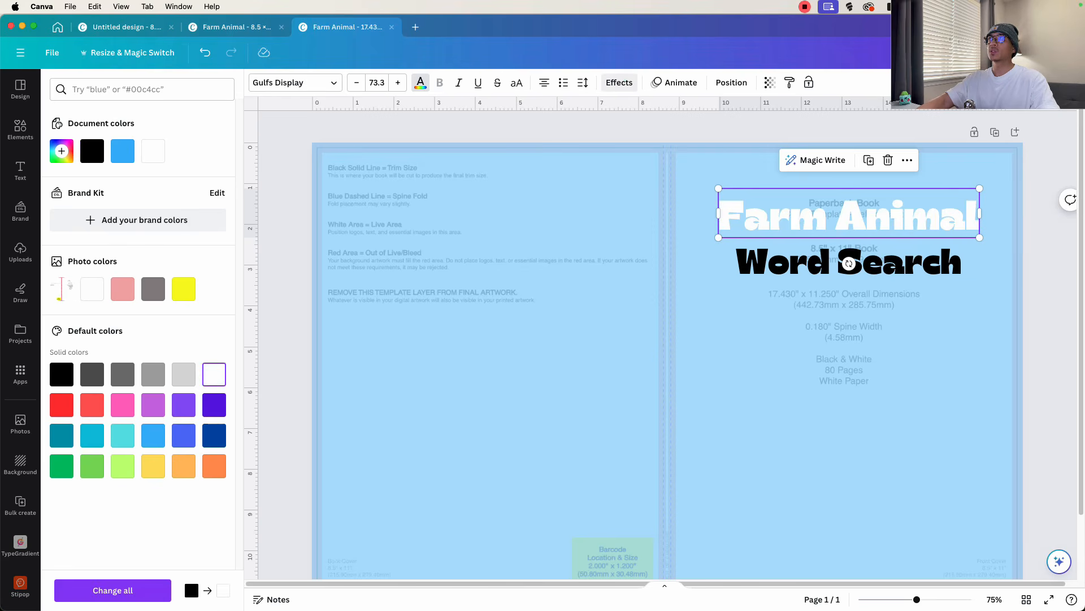
click(622, 82)
click(205, 232)
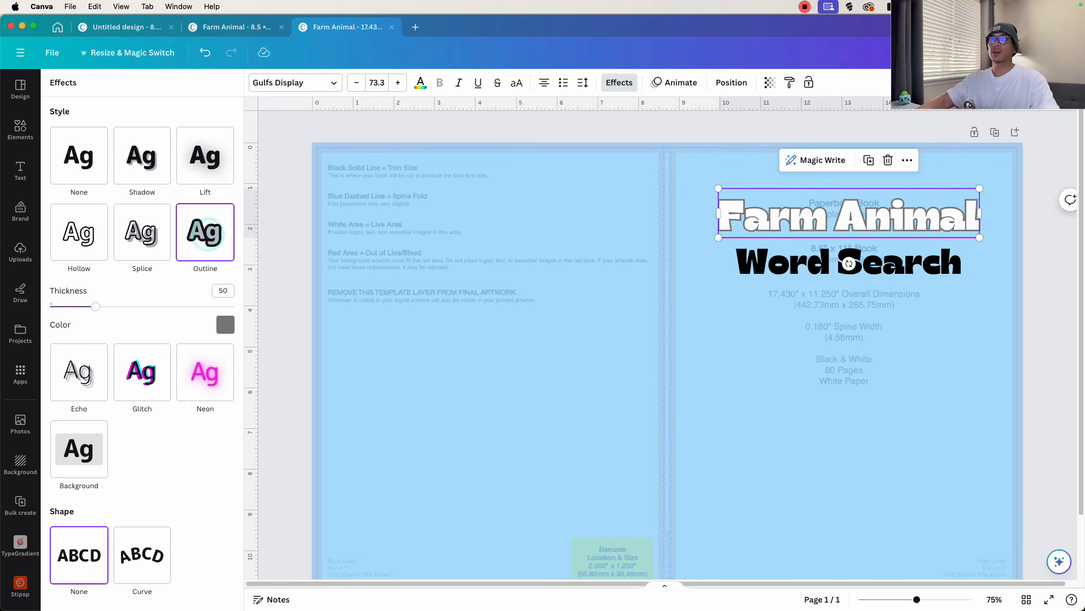
drag(96, 305, 122, 306)
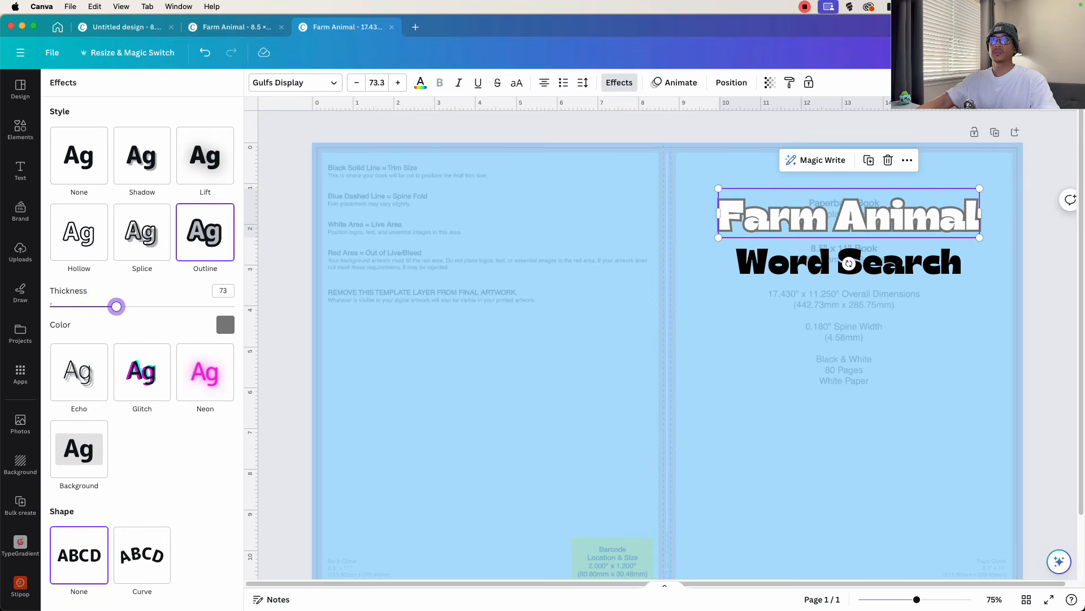
click(225, 325)
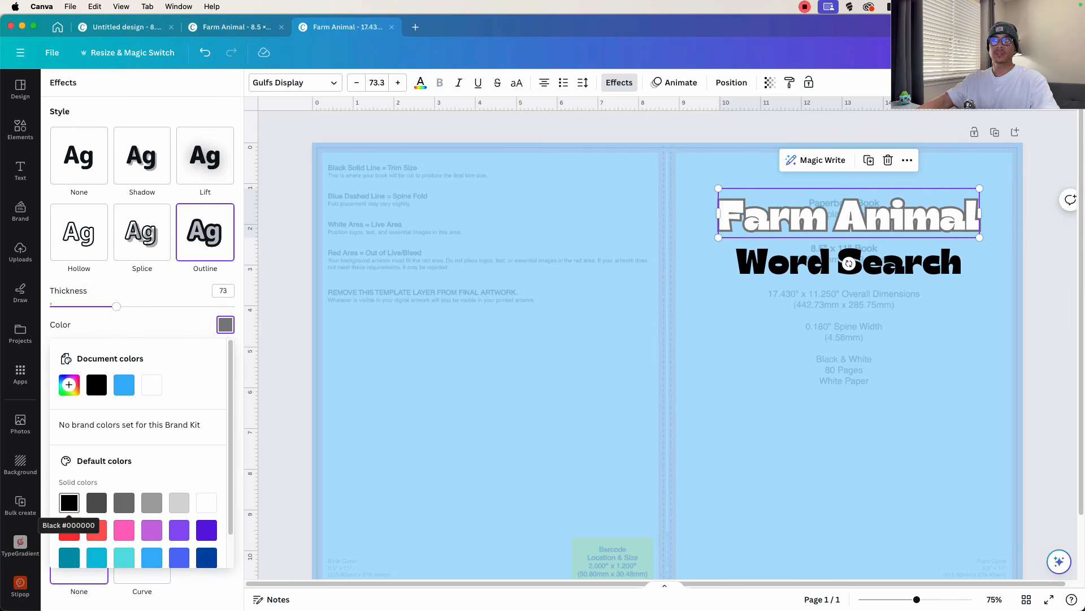
click(69, 503)
- Enlarge the "Word Search" title so it spans the same width as "Farm Animal" above it
click(779, 263)
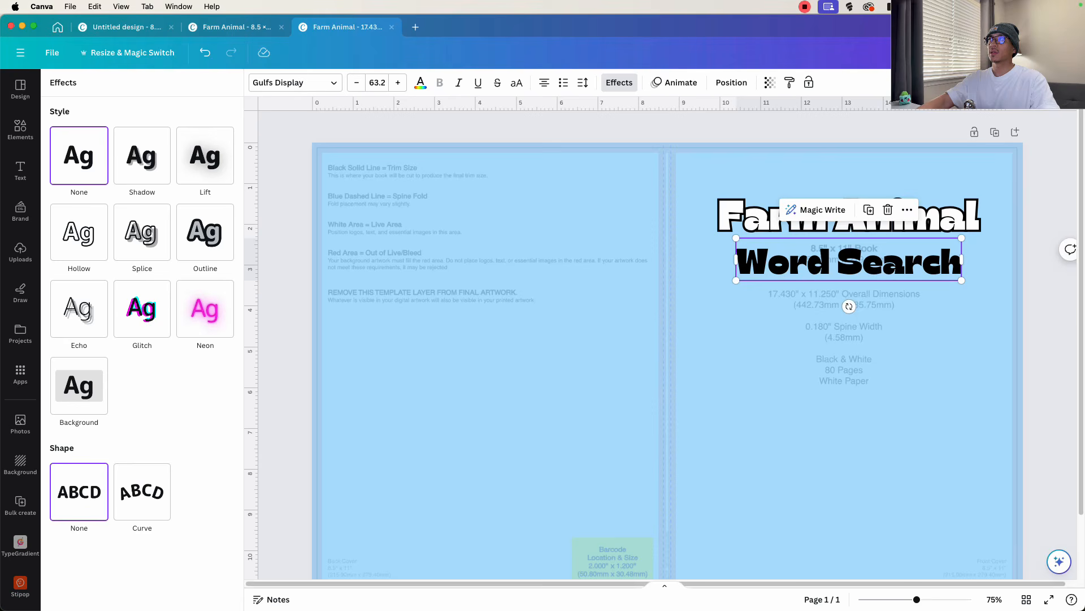
drag(773, 276, 718, 278)
click(763, 326)
click(763, 327)
click(771, 255)
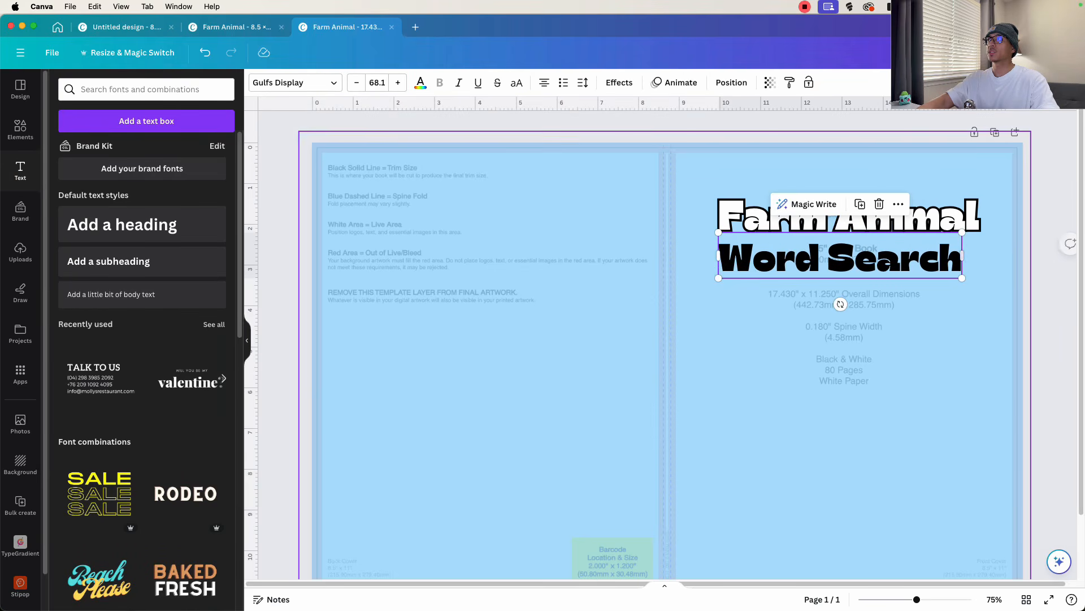
drag(962, 278, 982, 280)
click(1031, 313)
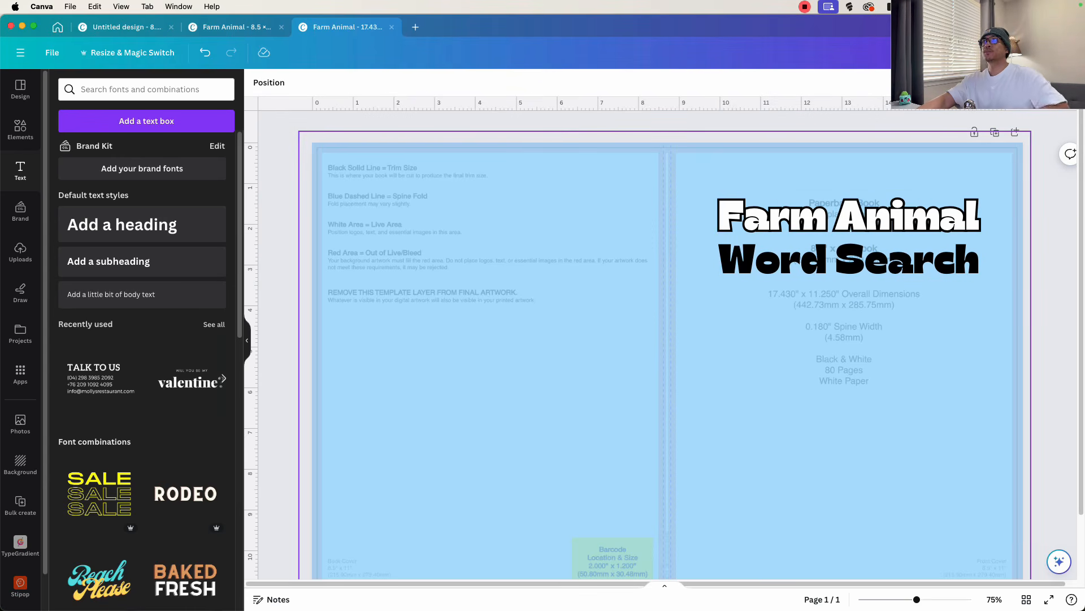
- Search the graphics for "farm animals" and add the duck with ducklings, the cartoon cow and the group of animal heads to the cover
click(21, 128)
click(116, 90)
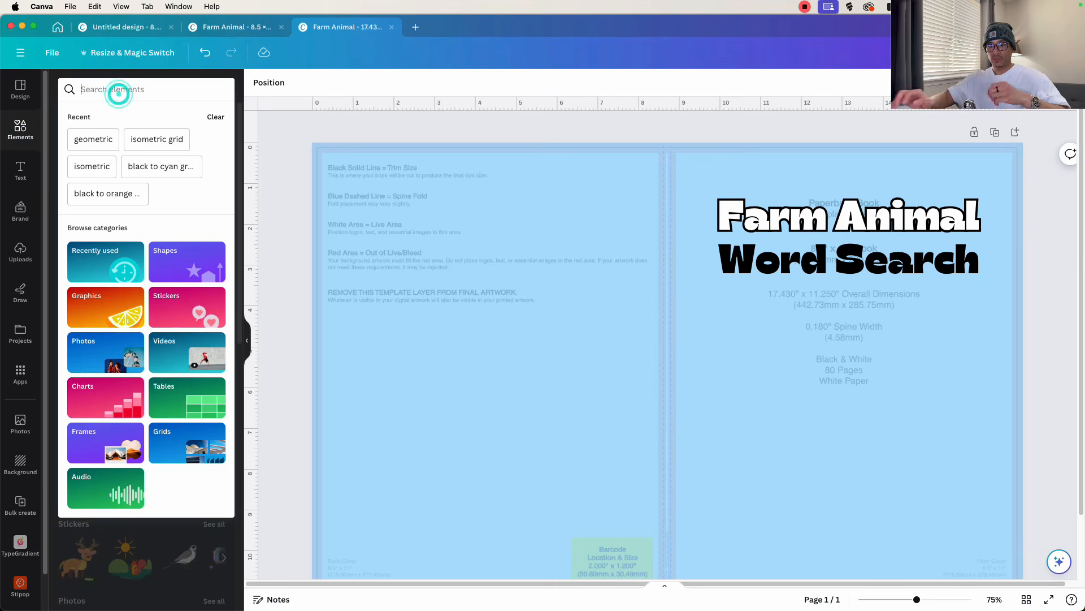
text(farm animals)
key(Return)
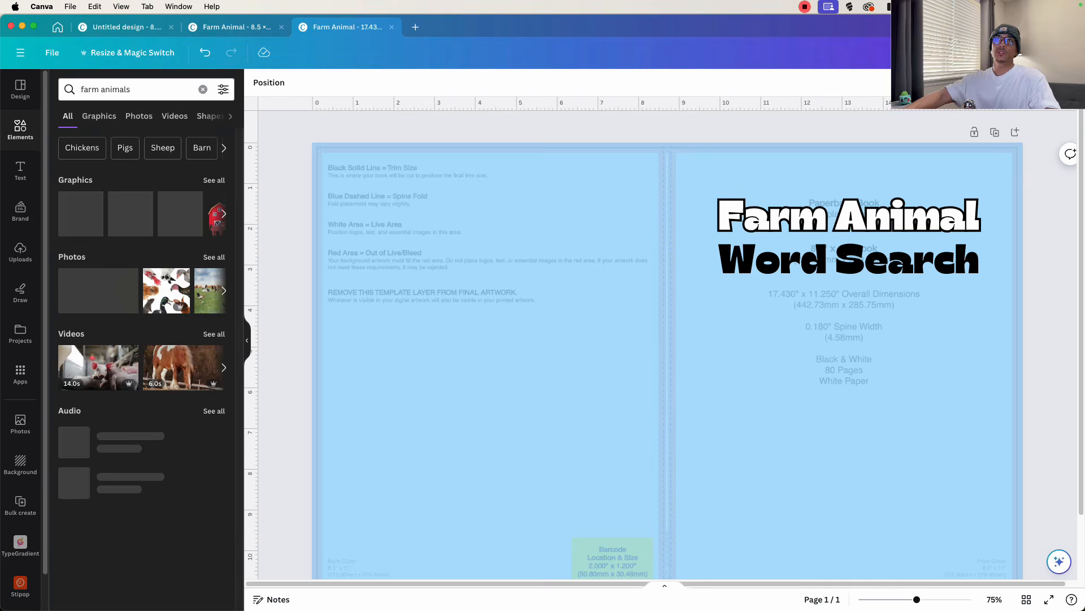
click(214, 179)
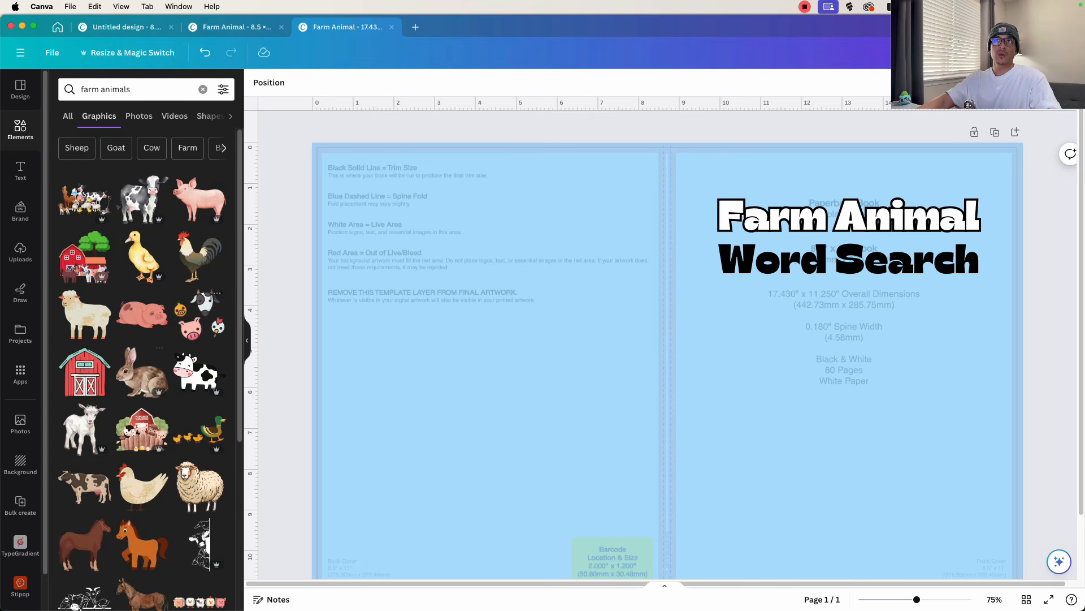
click(199, 430)
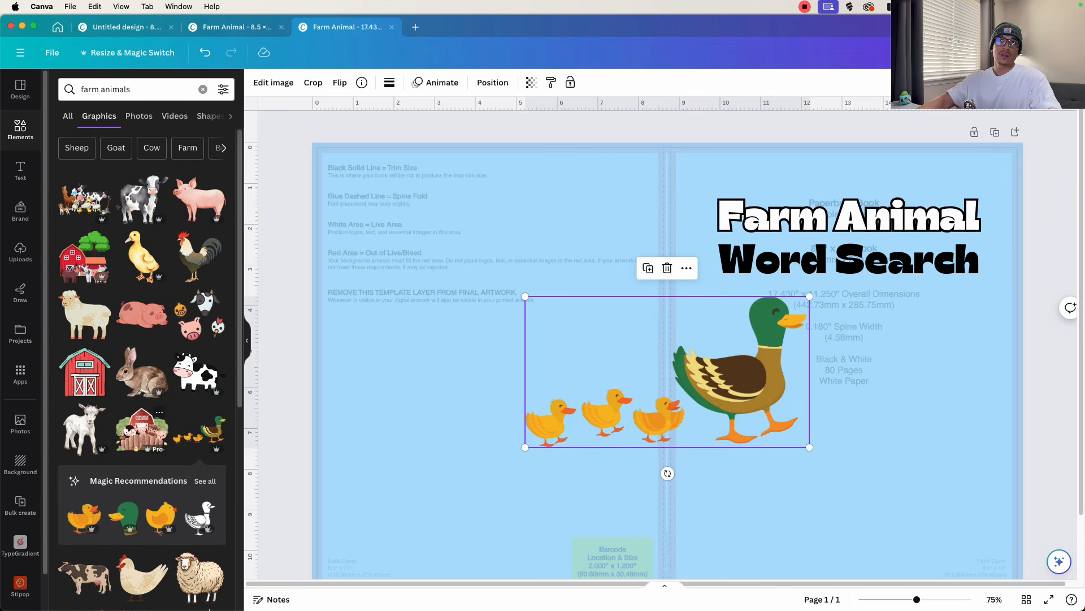
click(197, 372)
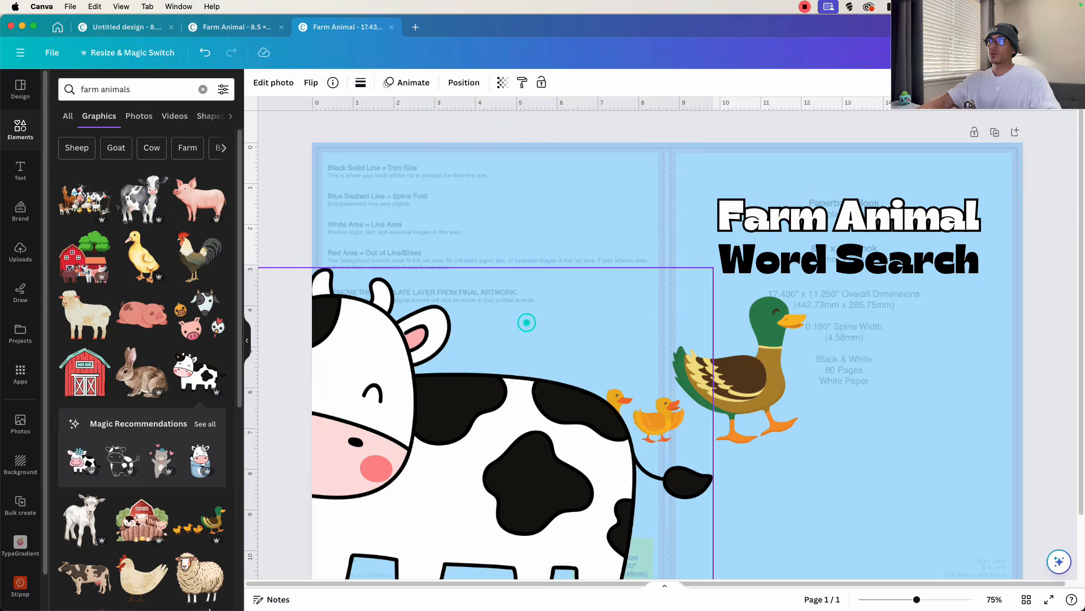
click(200, 316)
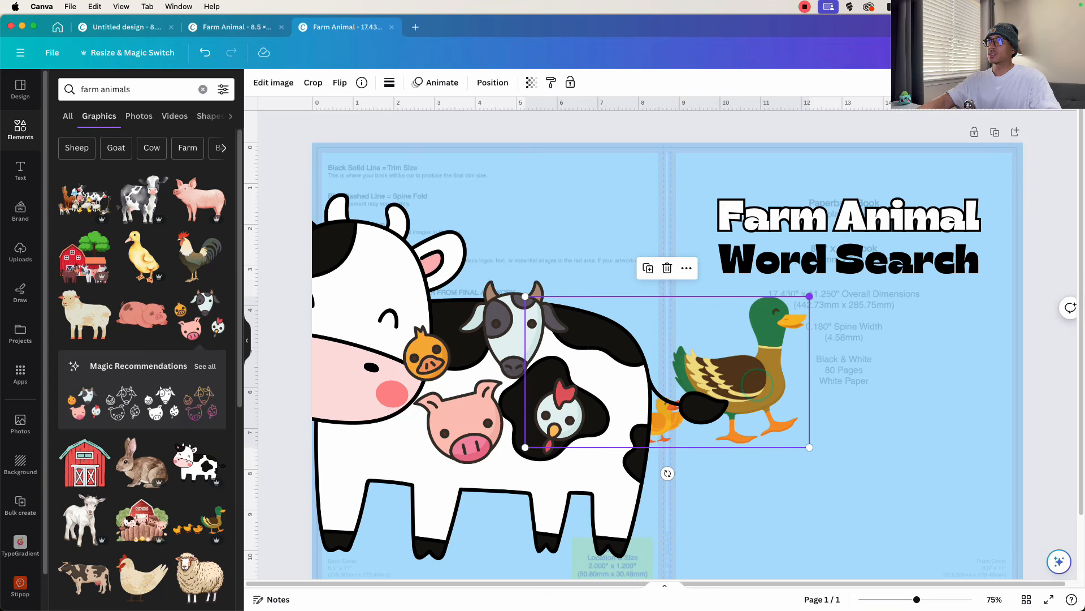
- Shrink the duck family and the animal heads graphic, and move the heads onto the front cover below the titles
drag(812, 296, 642, 386)
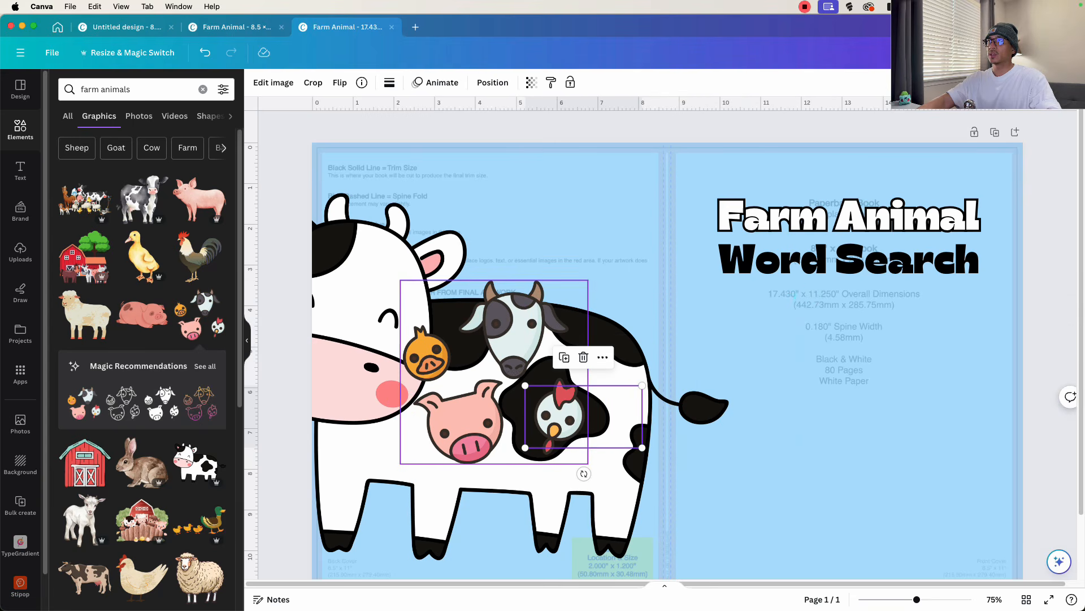
scroll(531, 375, down, 2)
drag(530, 376, 853, 388)
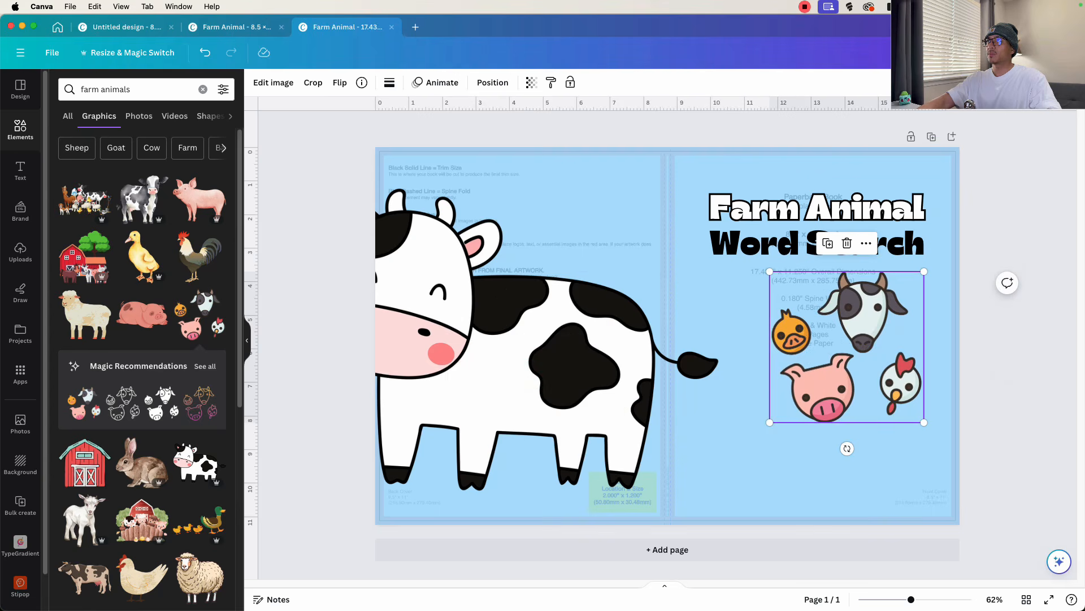
drag(925, 423, 826, 328)
drag(798, 300, 718, 282)
- Flip the cow horizontally, shrink it and place it across the spine into the front cover
drag(530, 376, 705, 364)
click(311, 82)
click(346, 115)
drag(640, 301, 626, 322)
drag(476, 197, 629, 309)
drag(723, 390, 632, 384)
- Place the duck family in the front cover's lower right corner, flipped horizontally, with the animal heads beside it
drag(565, 388, 861, 323)
drag(656, 396, 655, 392)
drag(723, 273, 914, 185)
drag(917, 306, 888, 482)
click(340, 83)
click(374, 115)
click(904, 207)
drag(912, 181, 802, 468)
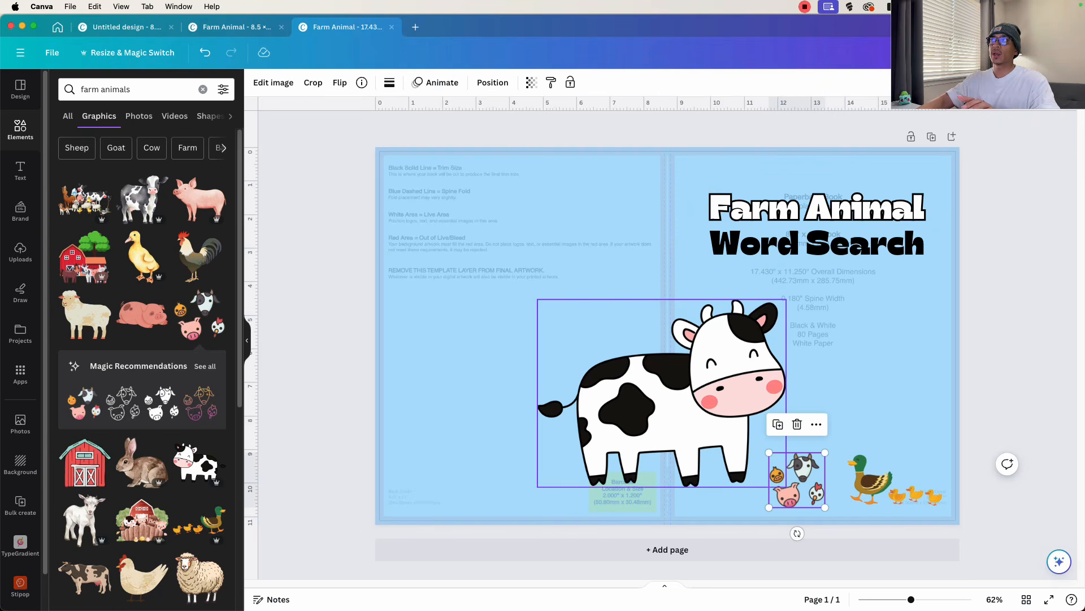
- Download the page 2 word search from the 8.5 × 11 Farm Animal design and add its image to the cover design
click(236, 27)
scroll(667, 291, down, 5)
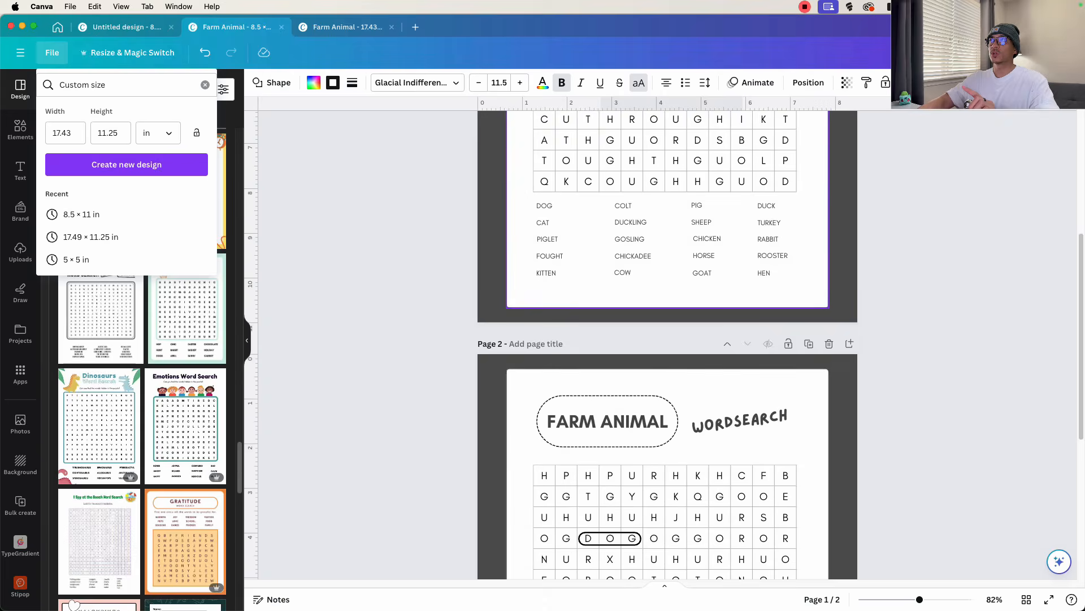
scroll(667, 339, down, 5)
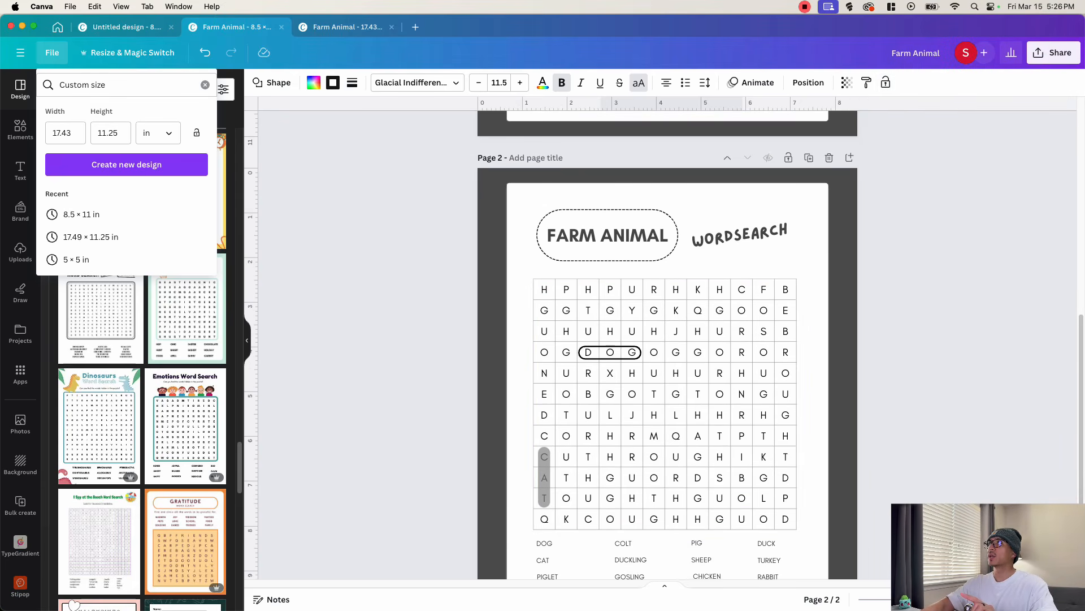
click(1046, 53)
click(947, 333)
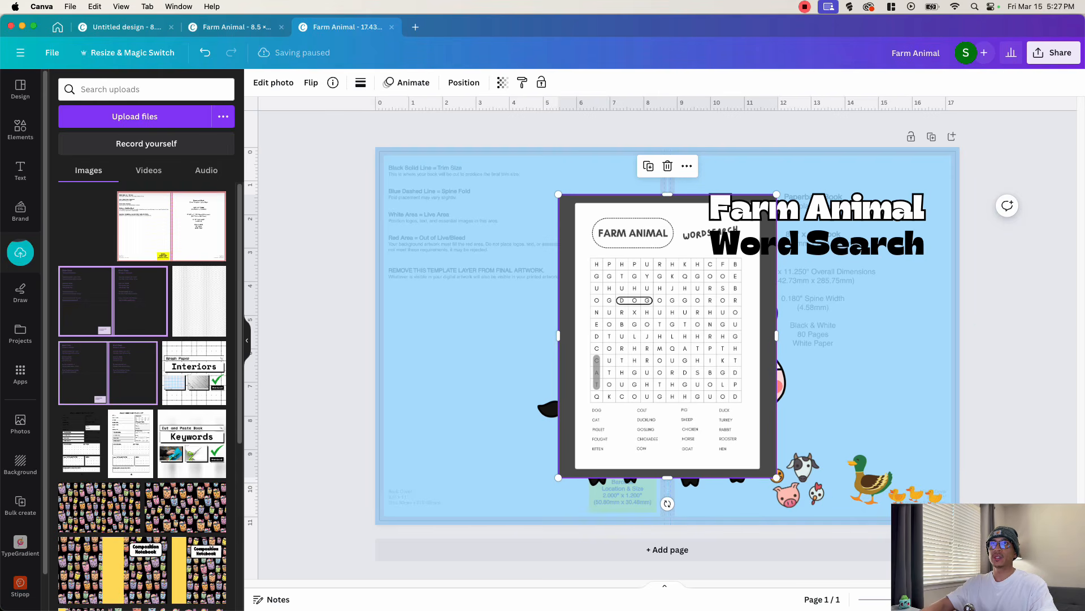
- Crop the dark border off all four sides of the word search image
click(247, 339)
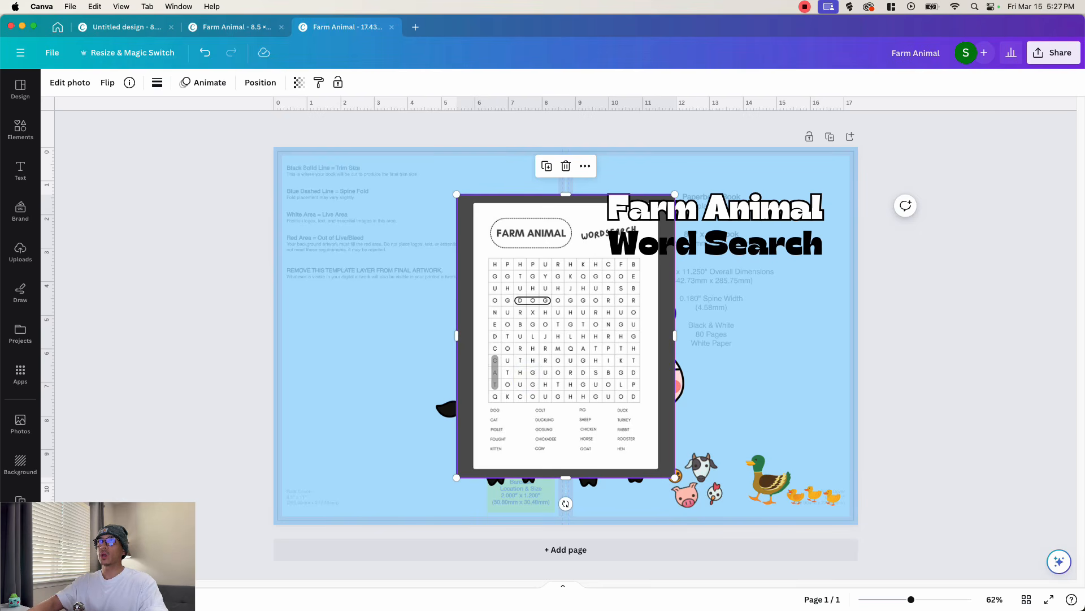
drag(456, 336, 474, 335)
drag(675, 336, 657, 336)
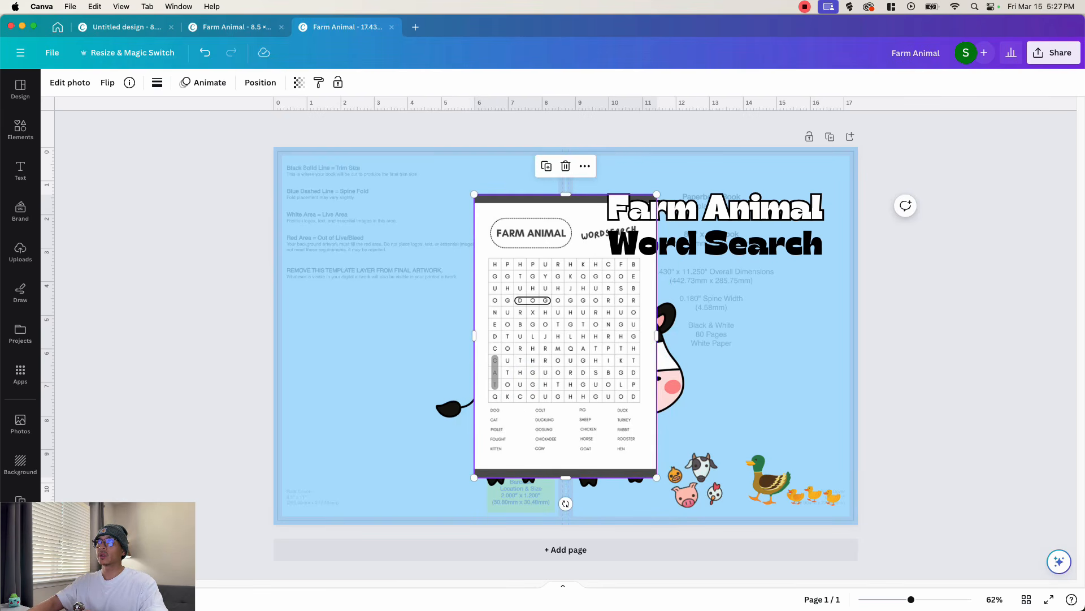
drag(565, 194, 566, 205)
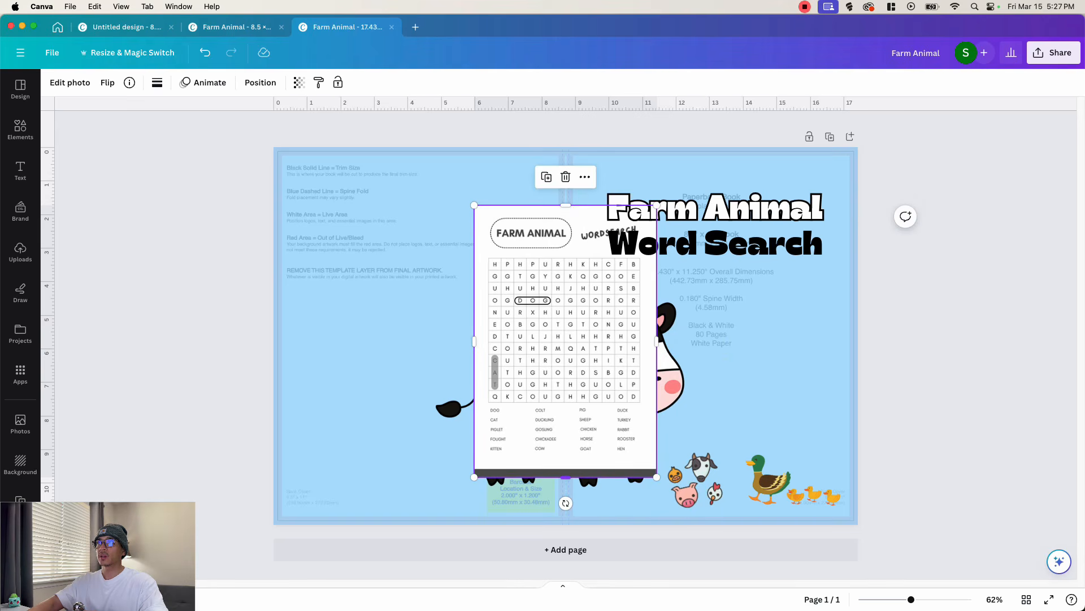
drag(565, 478, 566, 467)
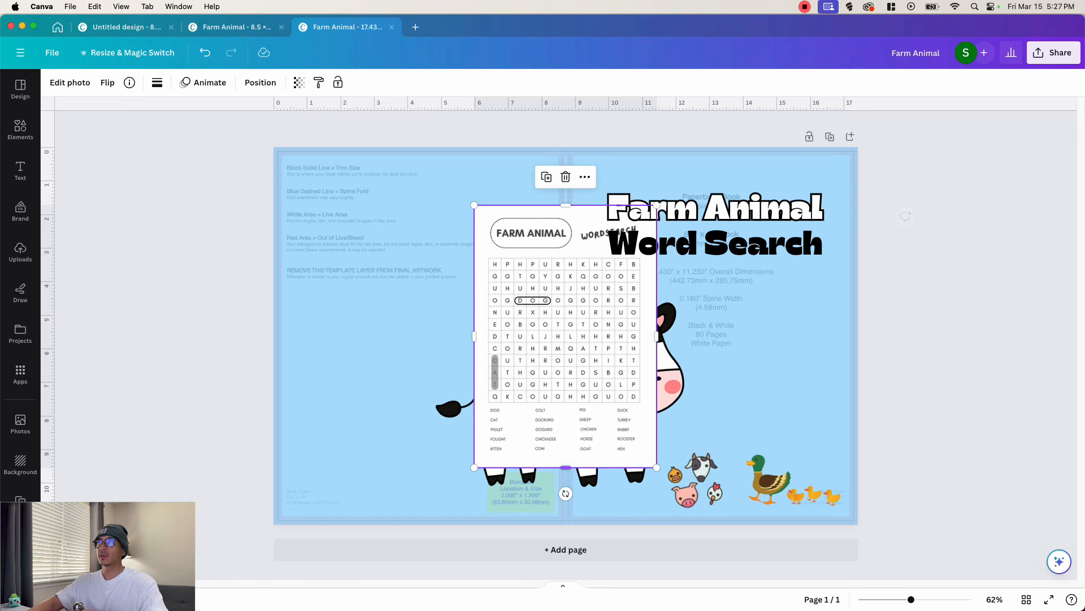
- Place the word search image on the front cover below the titles, tilted about 6° counterclockwise and sized about 5.06 × 7.27 in
drag(553, 347, 683, 363)
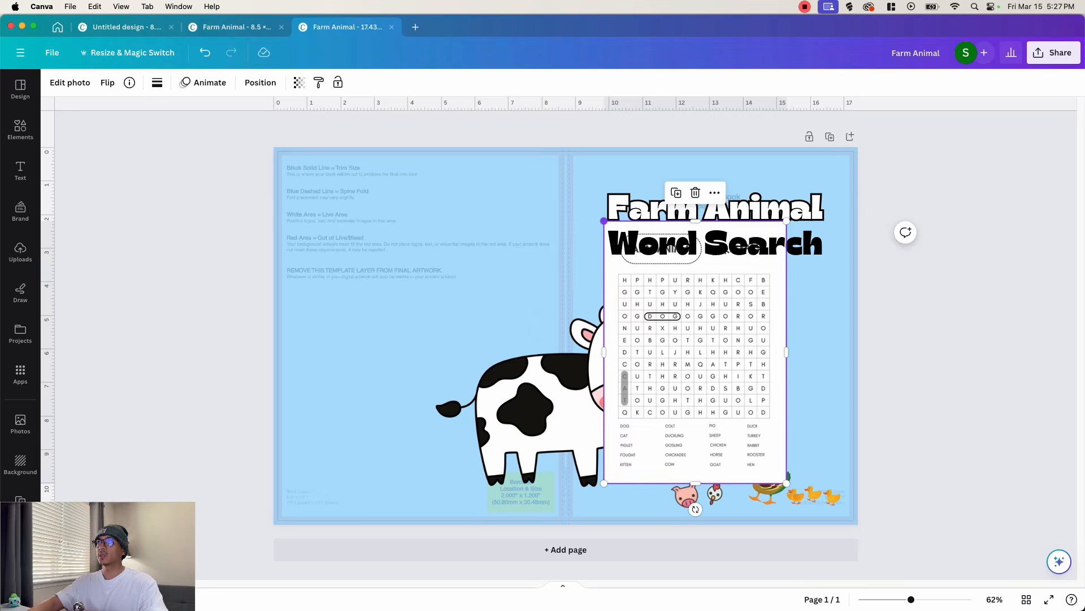
drag(604, 221, 643, 276)
drag(714, 509, 729, 509)
drag(718, 390, 744, 362)
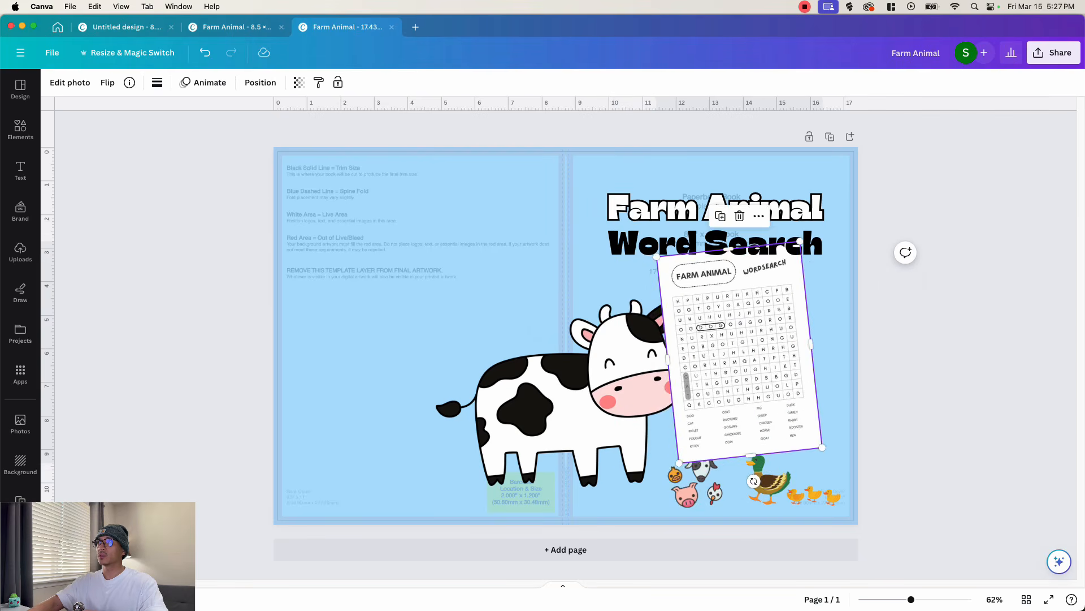
drag(680, 463, 658, 502)
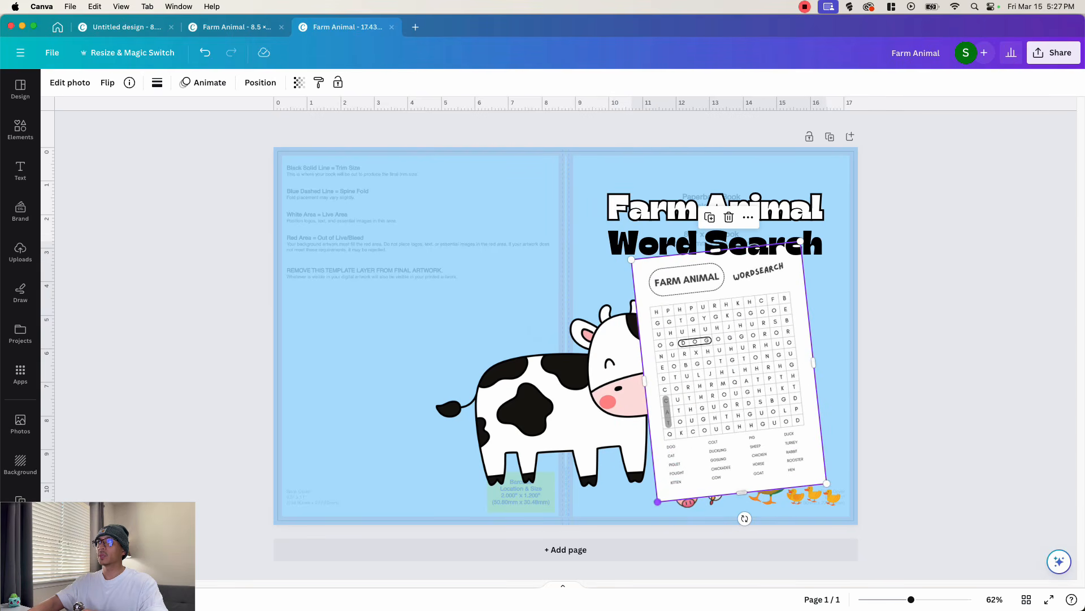
drag(674, 454, 671, 454)
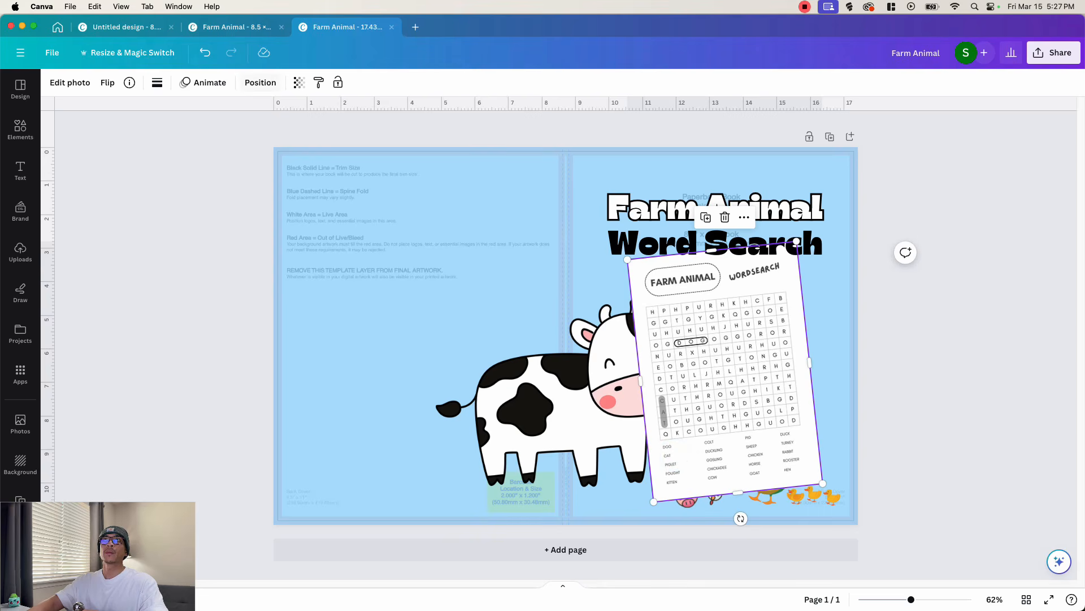
- Layer the word search image behind the cow and the other animals but in front of the cover background
click(260, 83)
click(170, 134)
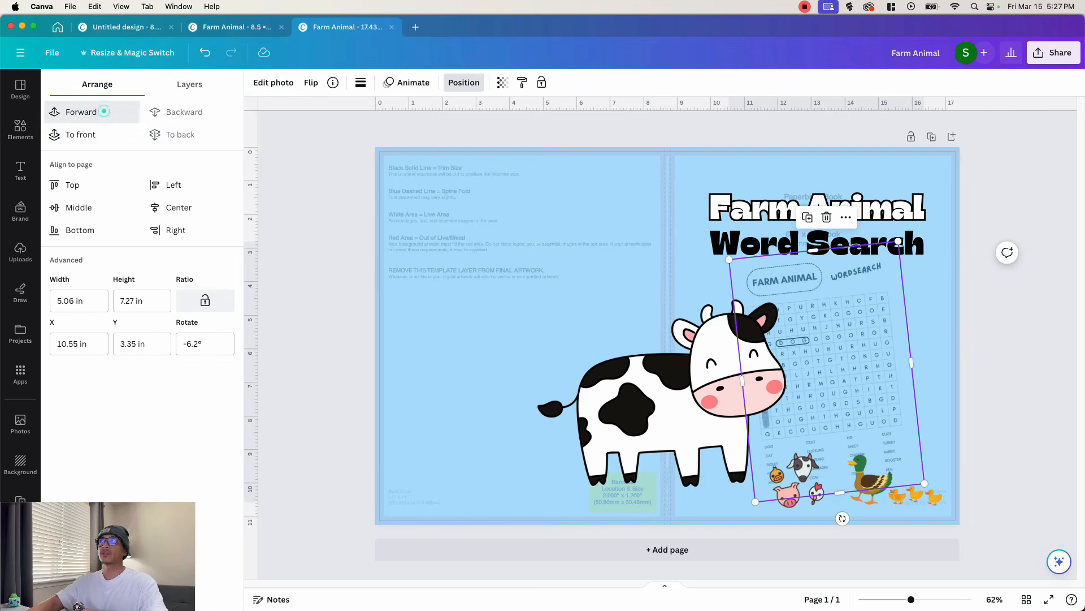
click(103, 112)
click(102, 110)
click(1018, 319)
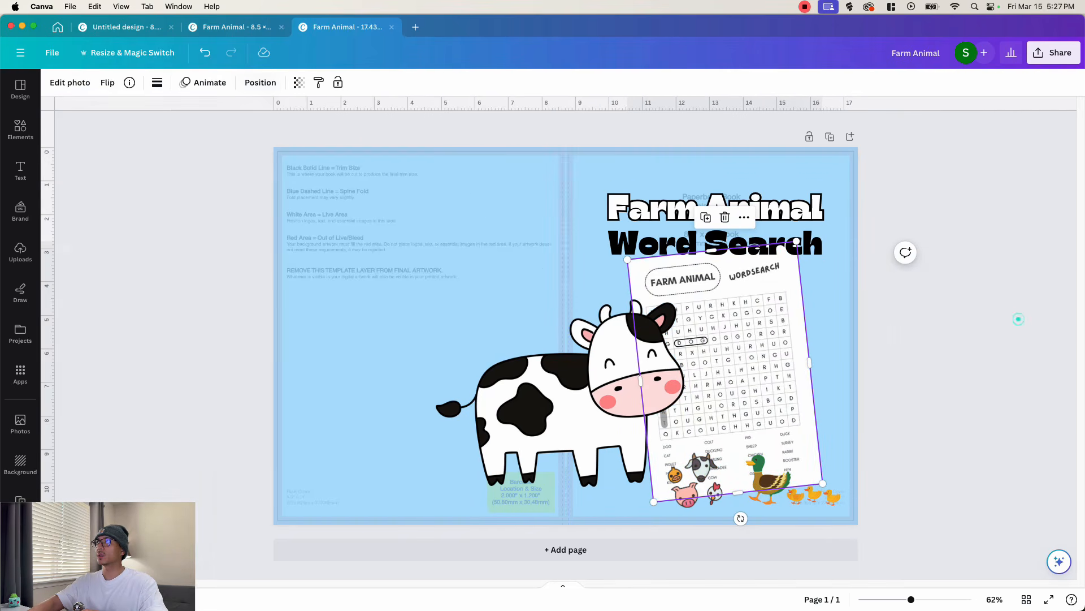
- Move the "Farm Animal" title up and enlarge it across the front cover, with "Word Search" moved up directly beneath it
drag(659, 209, 579, 217)
drag(652, 197, 670, 189)
click(715, 243)
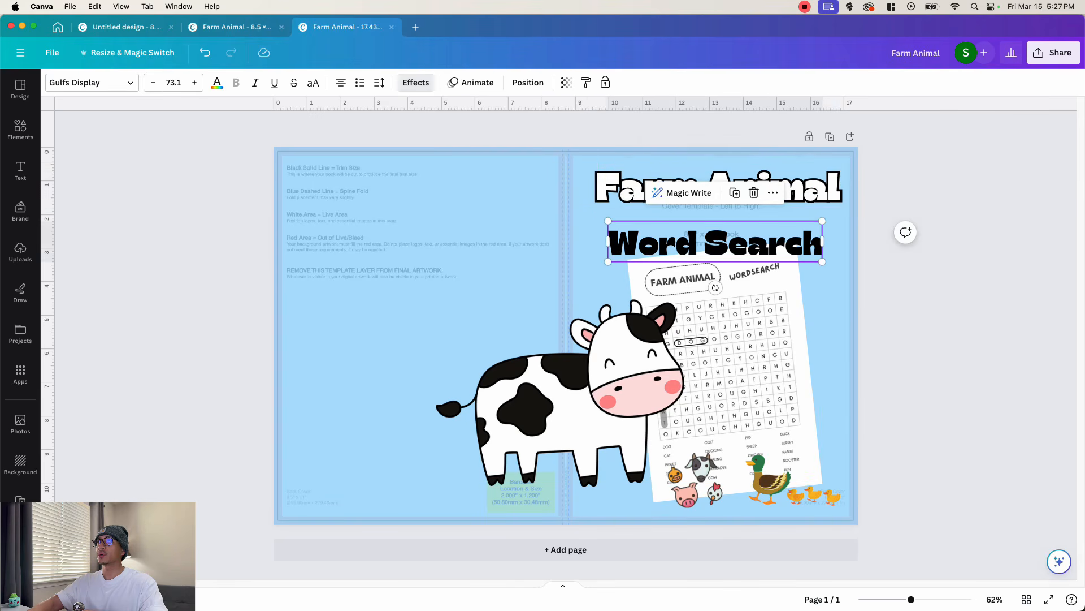
drag(715, 243, 719, 225)
- Move the animal heads beside the top of the word search image and shift the cow slightly lower
drag(696, 479, 617, 270)
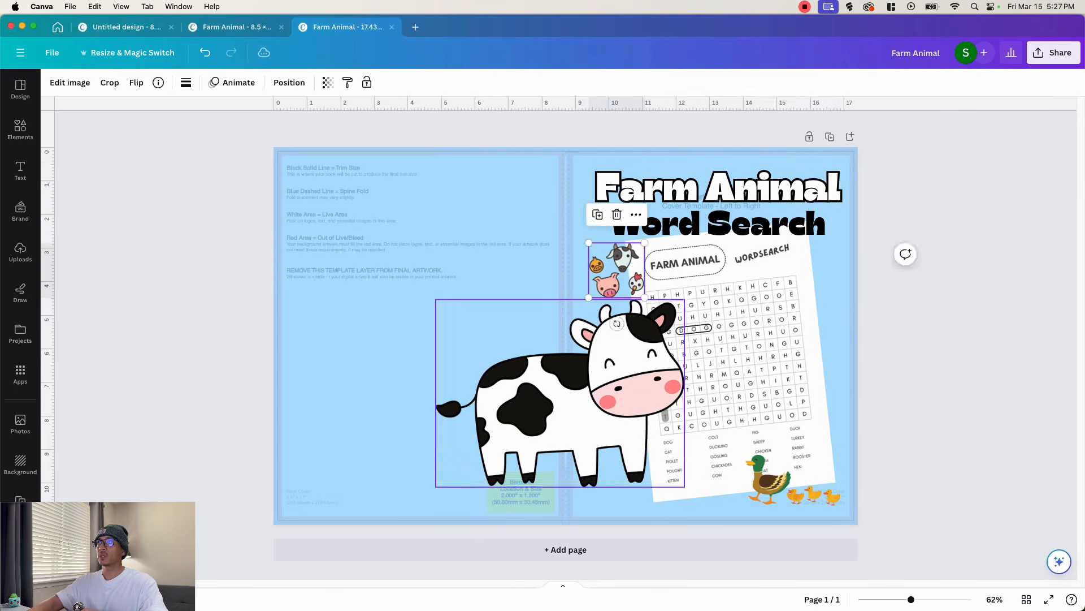
drag(557, 390, 550, 413)
click(942, 354)
- Delete the KDP cover template layer from beneath the blue background, keeping the background over the full cover
drag(390, 334, 390, 401)
click(441, 187)
drag(567, 293, 567, 218)
- Cover the spine with a blue square shape stretched to a strip about 0.95 × 12 in and sent behind the artwork
click(20, 129)
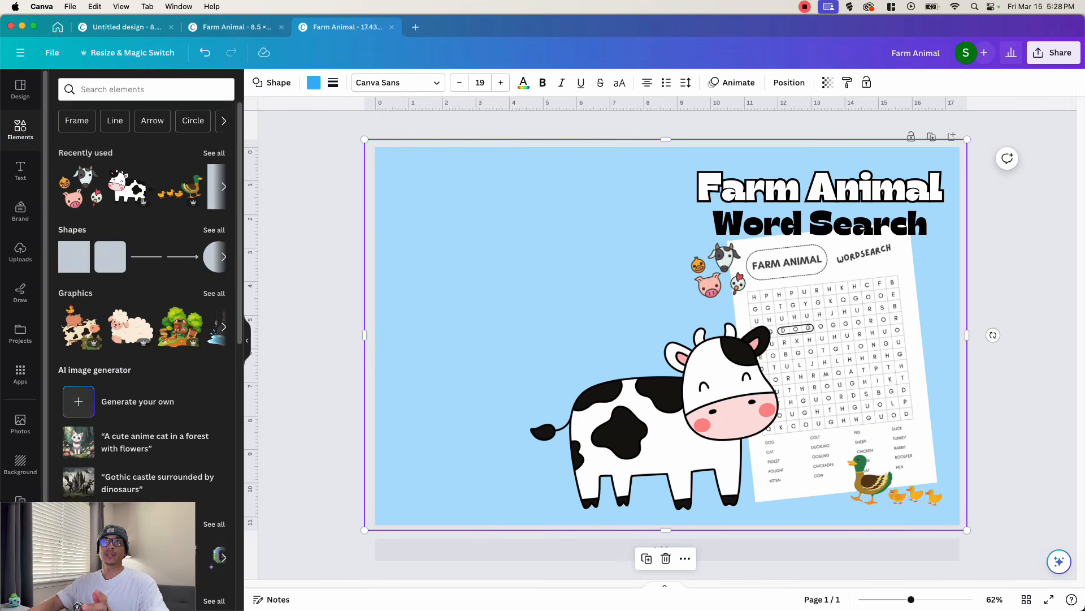
click(81, 250)
click(82, 268)
click(82, 268)
drag(649, 340, 649, 205)
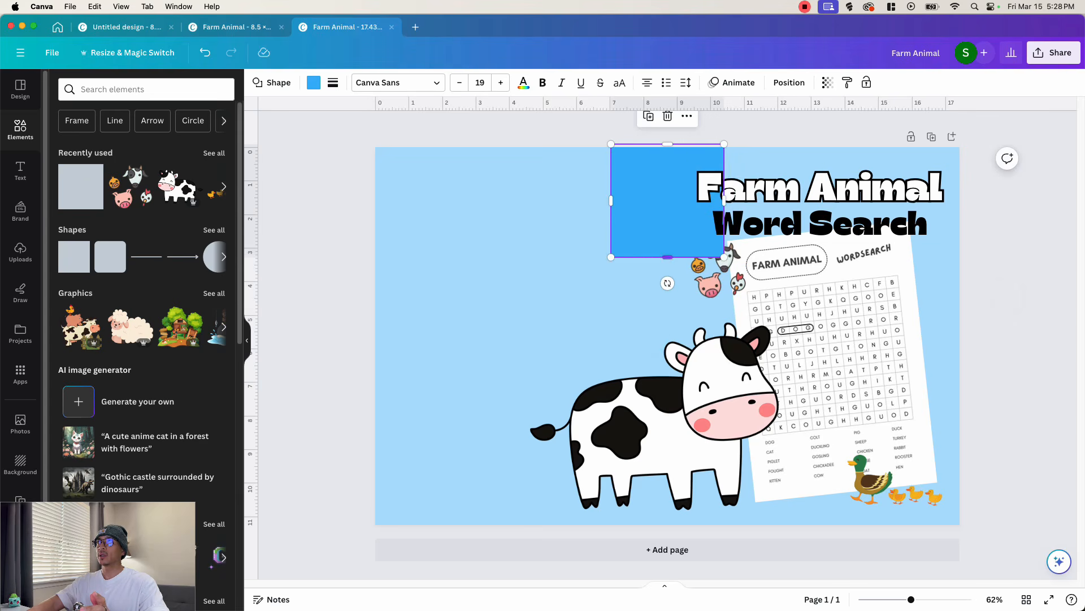
drag(668, 257, 668, 546)
drag(725, 345, 698, 344)
drag(611, 345, 687, 342)
click(472, 82)
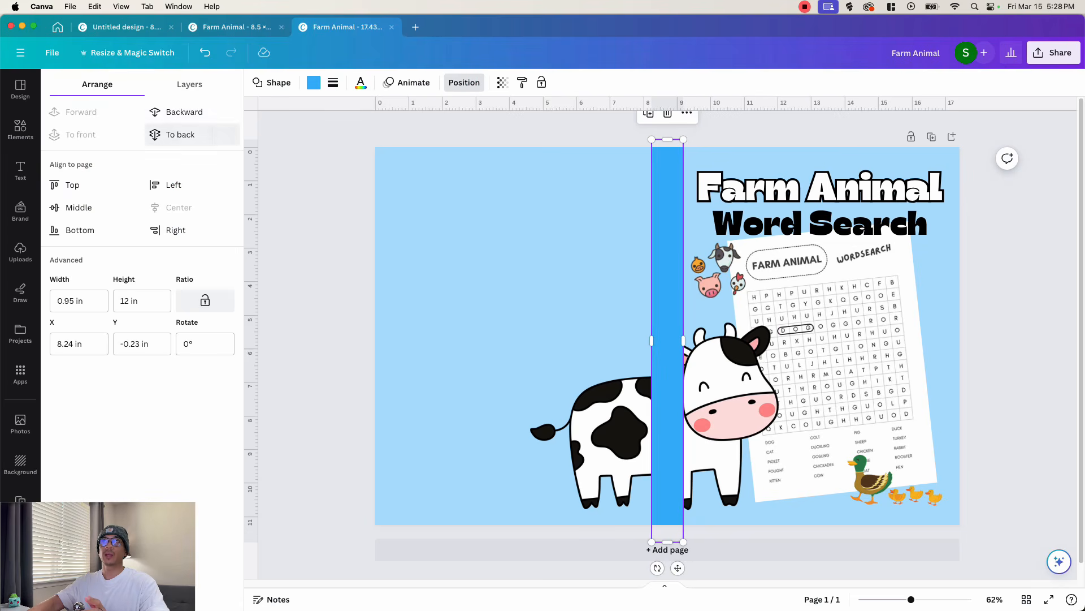
click(180, 134)
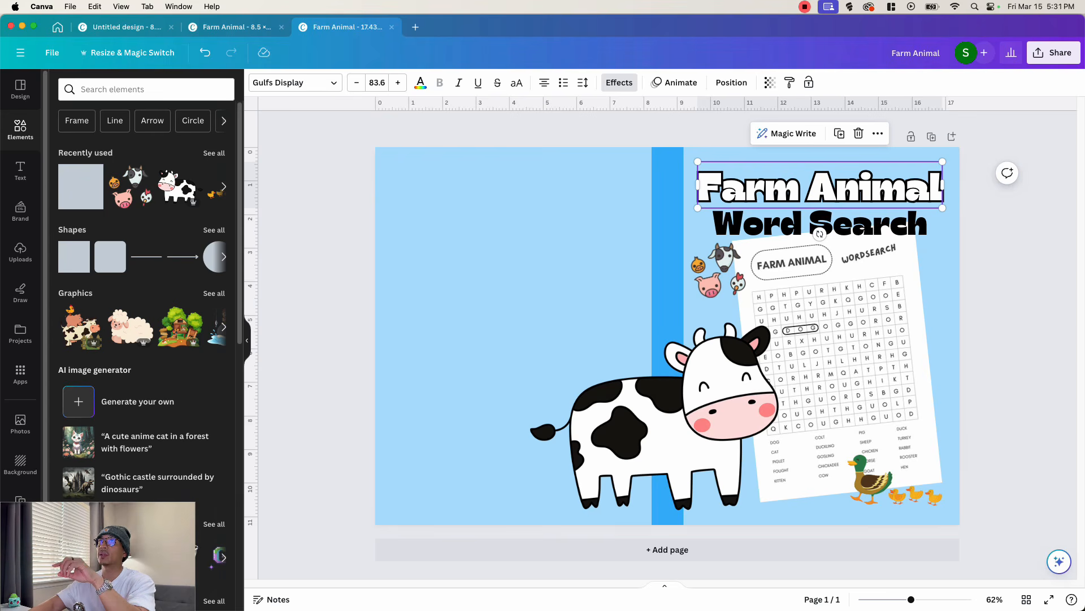
- View the Sheep Farm font previews on Creative Fabrica and apply Sheep Farm Medium to the "Farm Animal" title in Canva
click(308, 84)
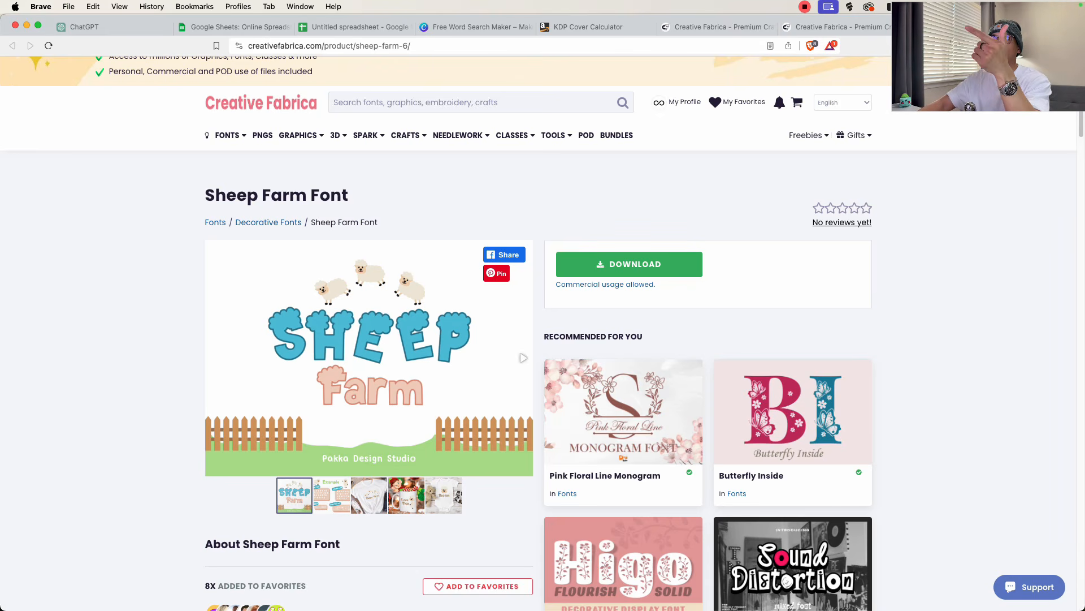
click(523, 357)
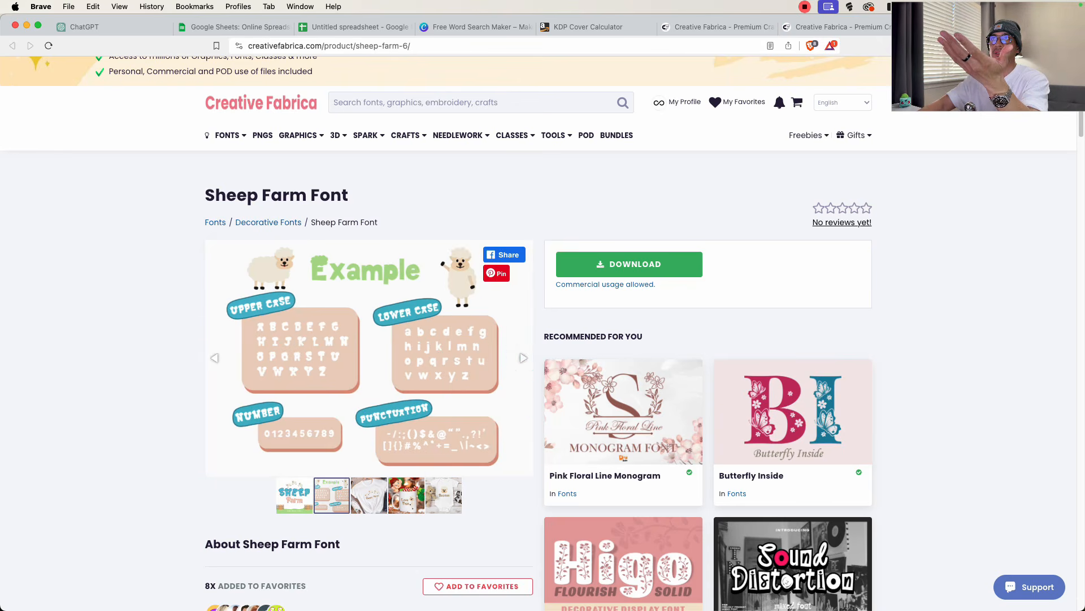
click(524, 357)
click(524, 357)
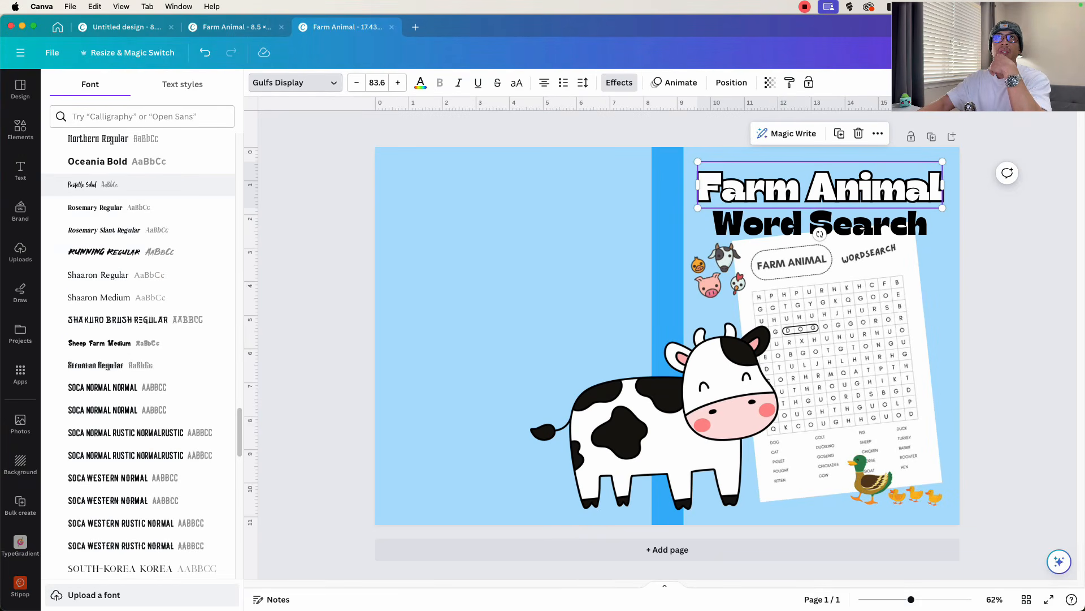
click(89, 342)
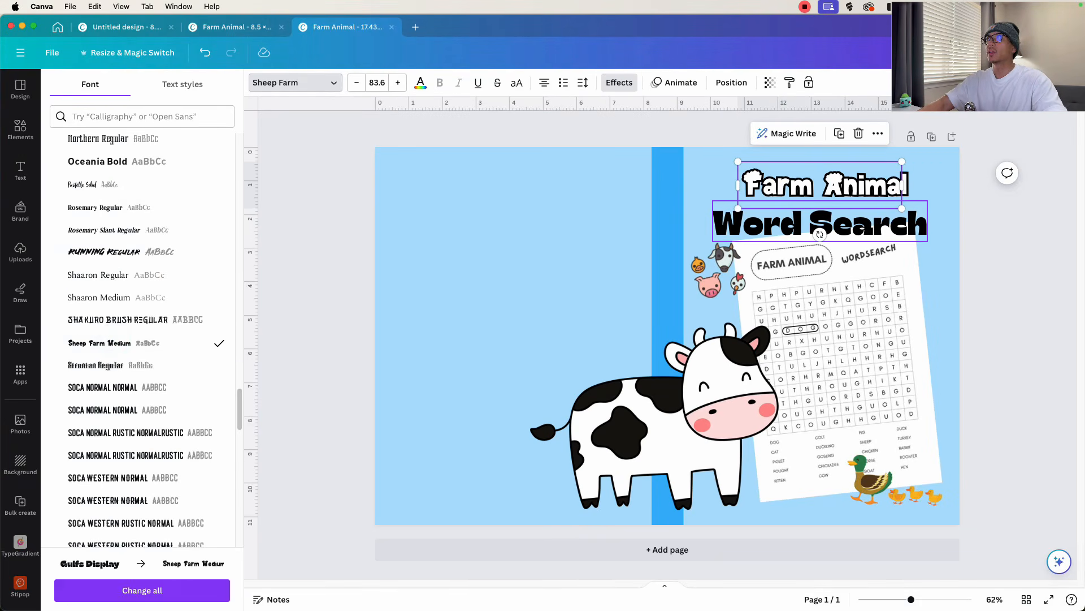